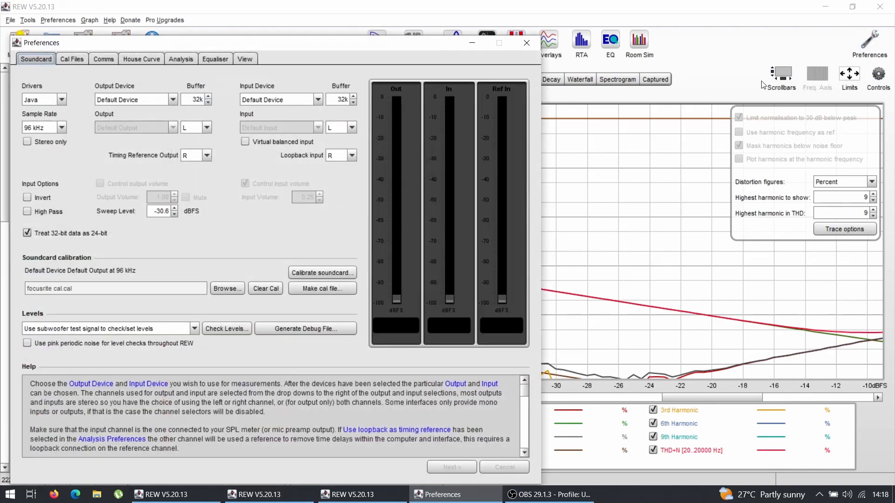
# Close the preferences and open the RTA window with its settings displayed
pyautogui.click(542, 35)
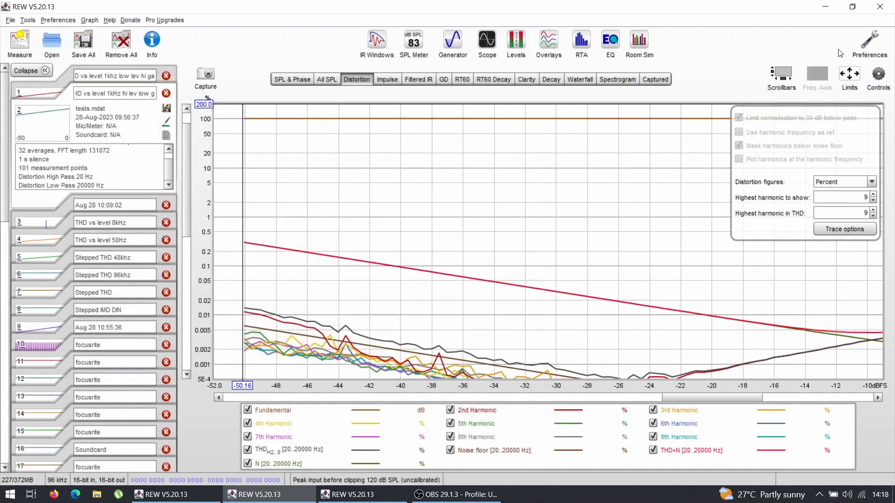
pyautogui.click(878, 75)
pyautogui.click(581, 41)
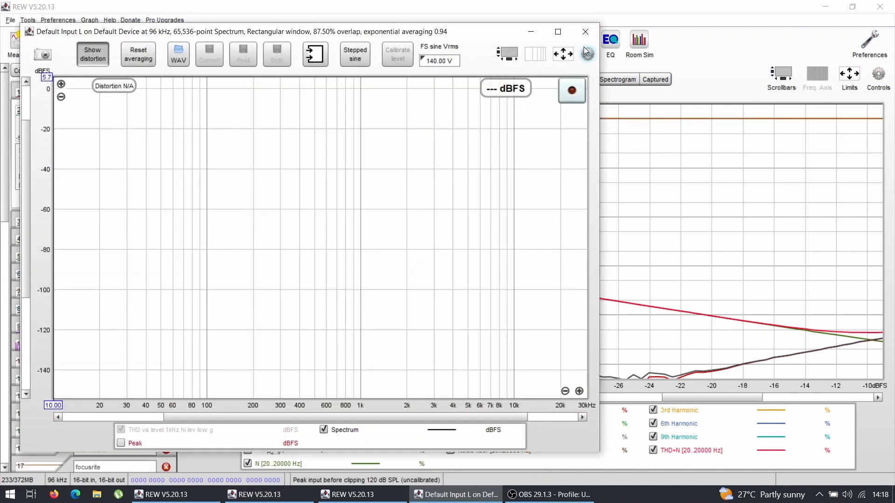
pyautogui.click(588, 54)
# Set the RTA mode to RTA 1/48 octave and the averages to Forever
pyautogui.click(552, 142)
pyautogui.click(551, 130)
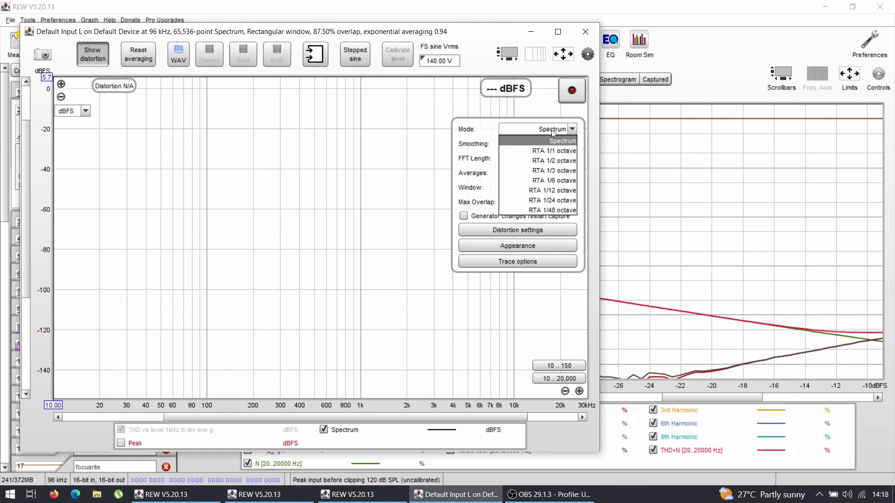
pyautogui.click(552, 201)
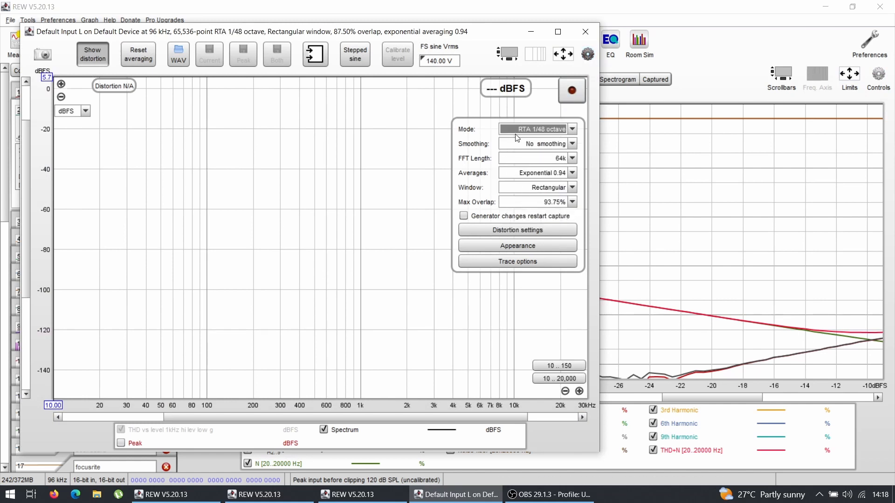
pyautogui.click(532, 173)
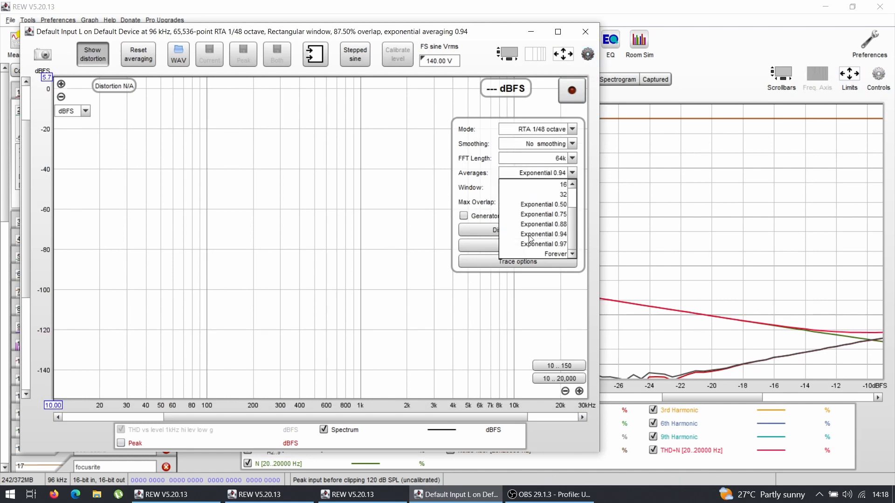
pyautogui.click(534, 255)
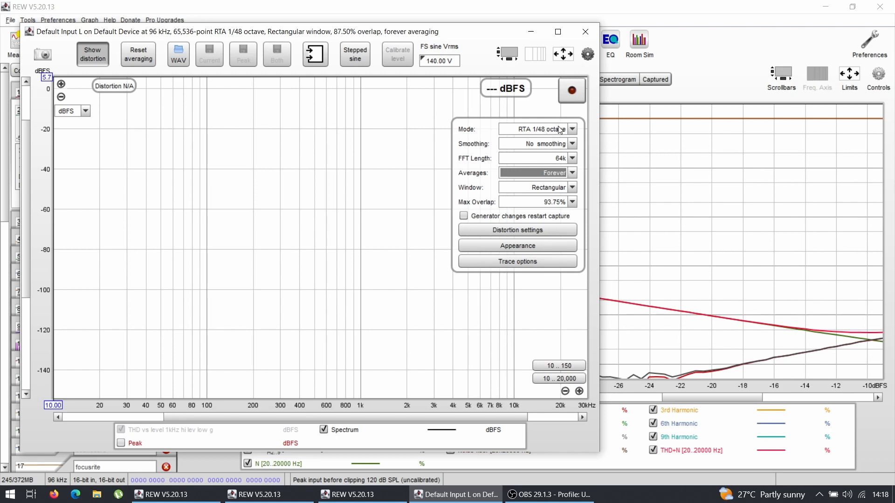
# Set the RTA mode back to Spectrum
pyautogui.click(537, 132)
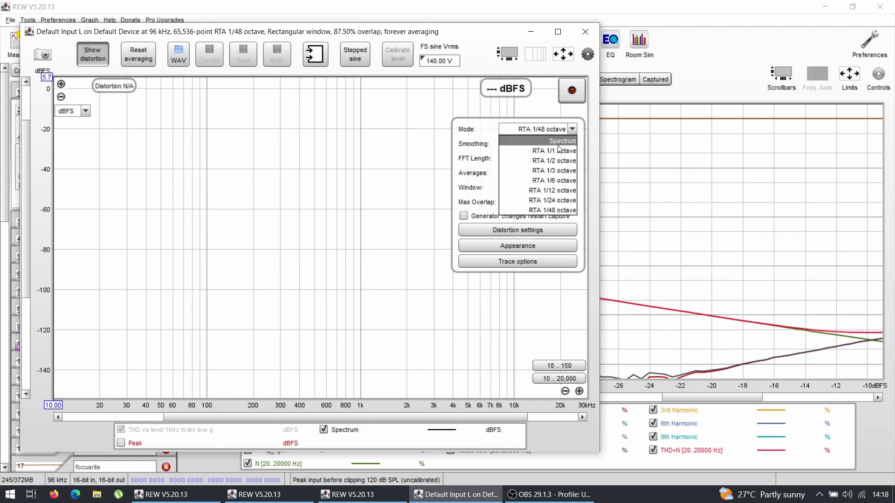
pyautogui.click(573, 129)
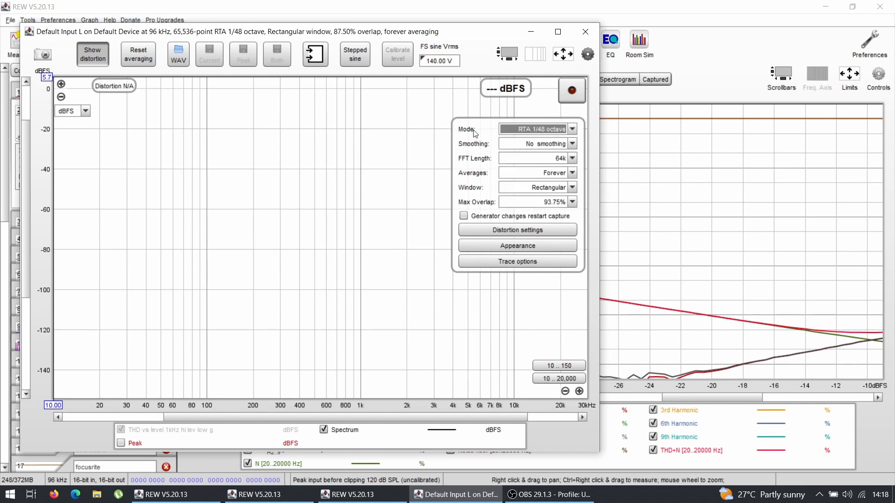
pyautogui.click(517, 130)
pyautogui.click(566, 142)
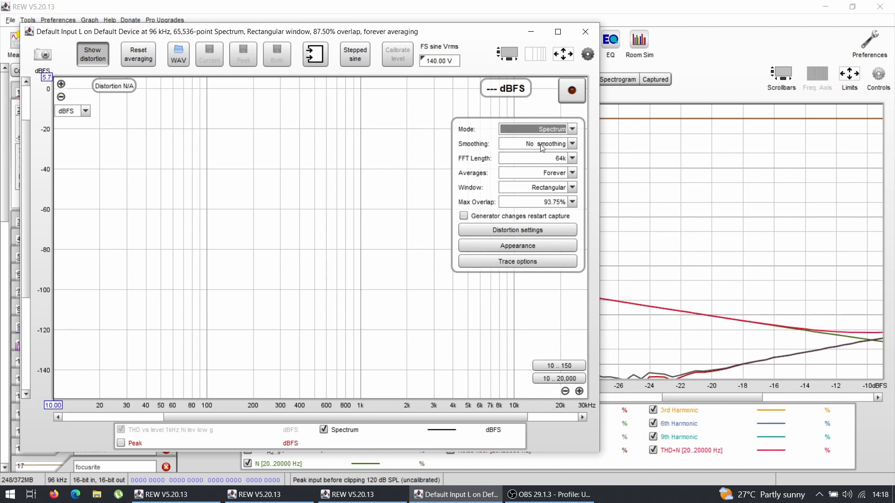
pyautogui.click(574, 158)
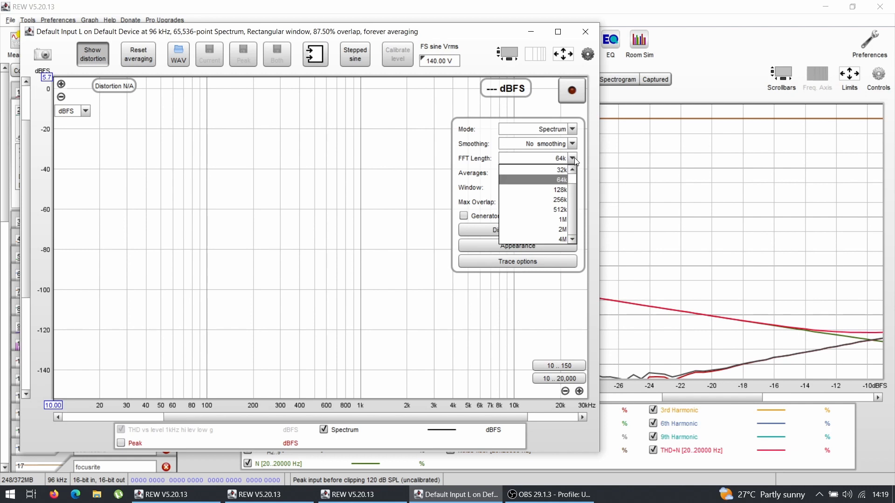
pyautogui.click(575, 159)
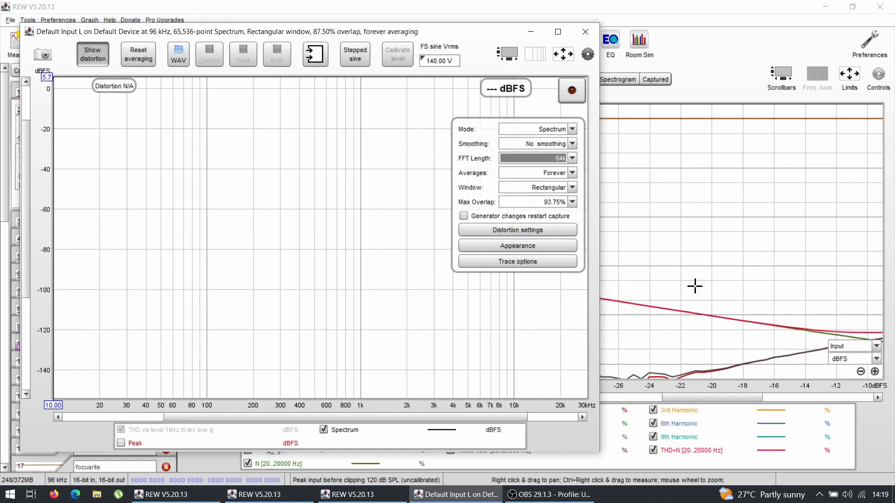
pyautogui.click(566, 160)
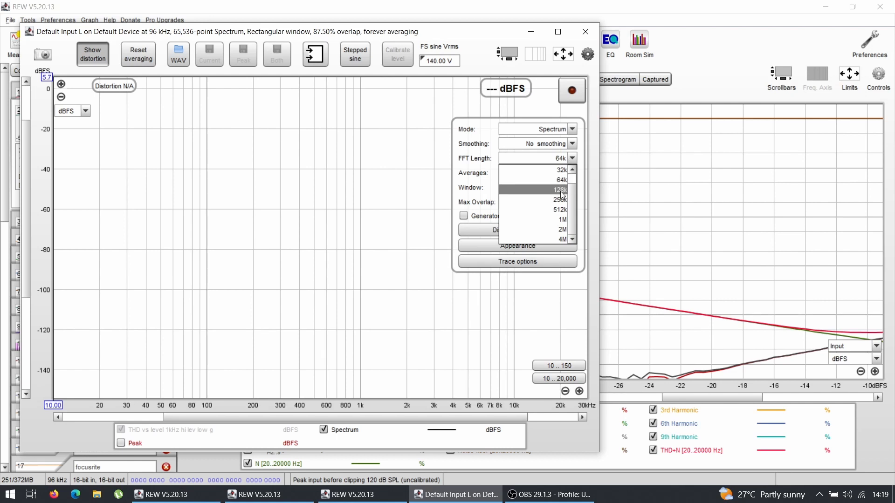
pyautogui.click(572, 159)
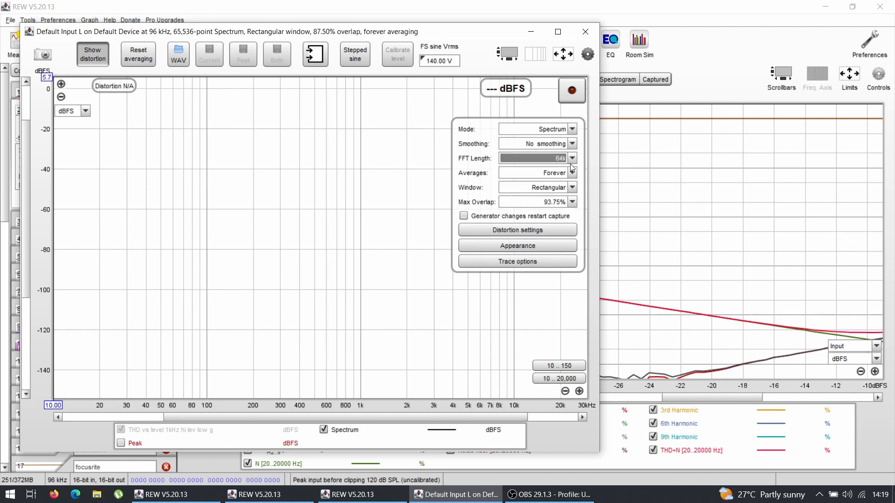
# Set the RTA averages to Exponential 0.94
pyautogui.click(514, 172)
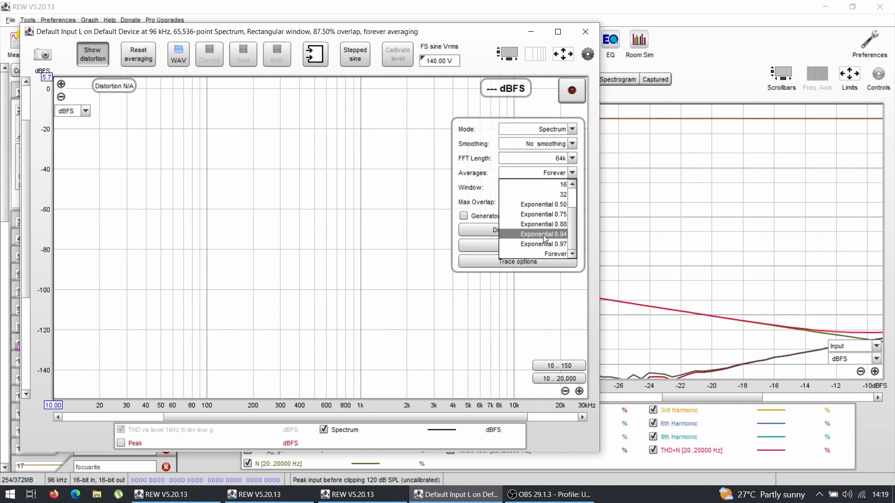
pyautogui.scroll(2, 544, 234)
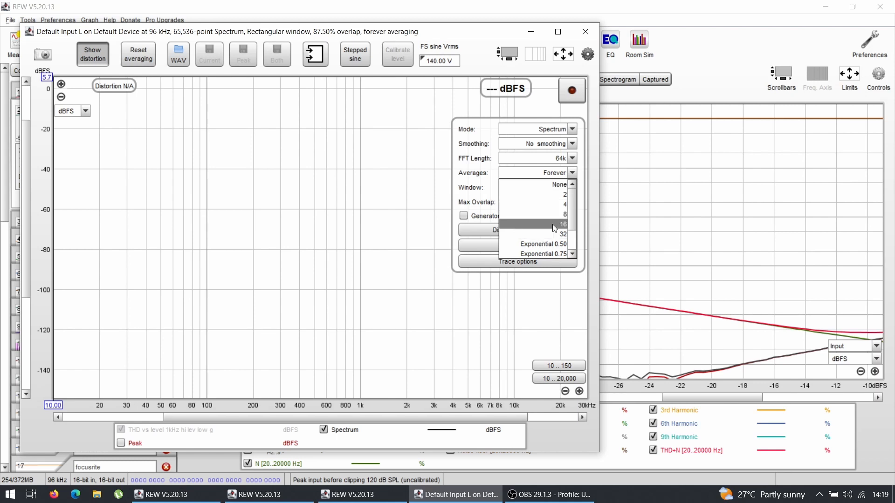
pyautogui.scroll(-2, 555, 214)
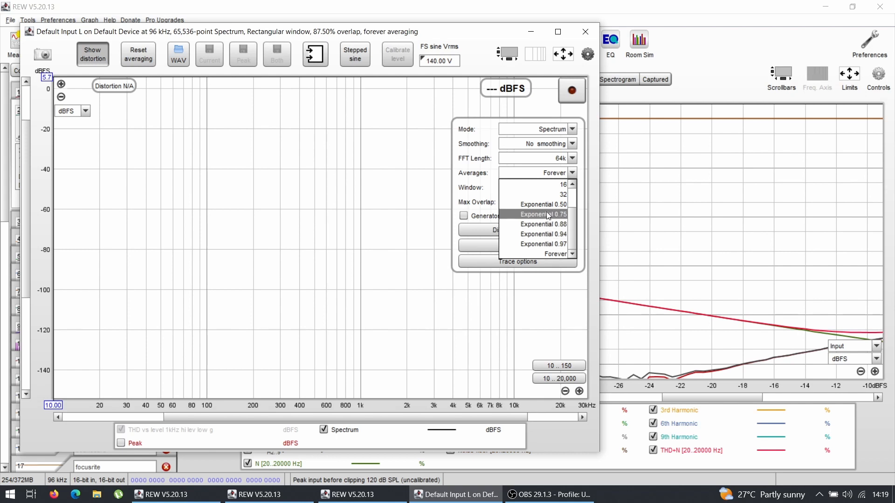
pyautogui.click(559, 236)
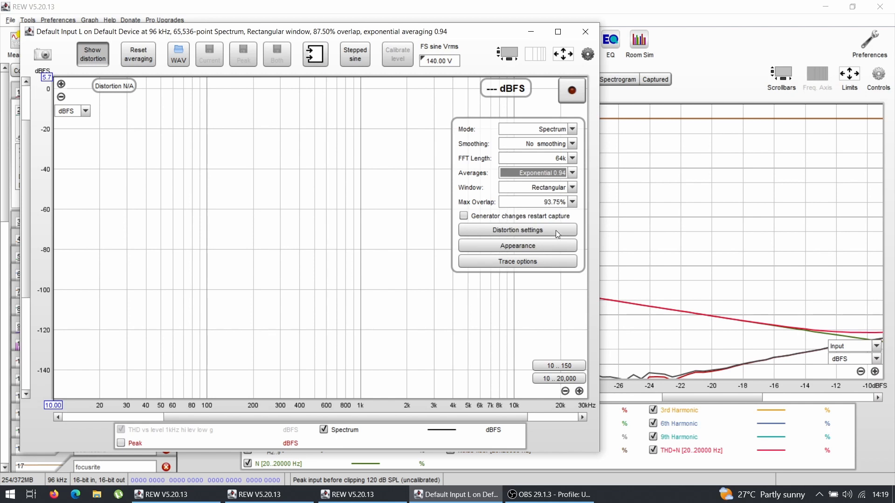
pyautogui.click(518, 187)
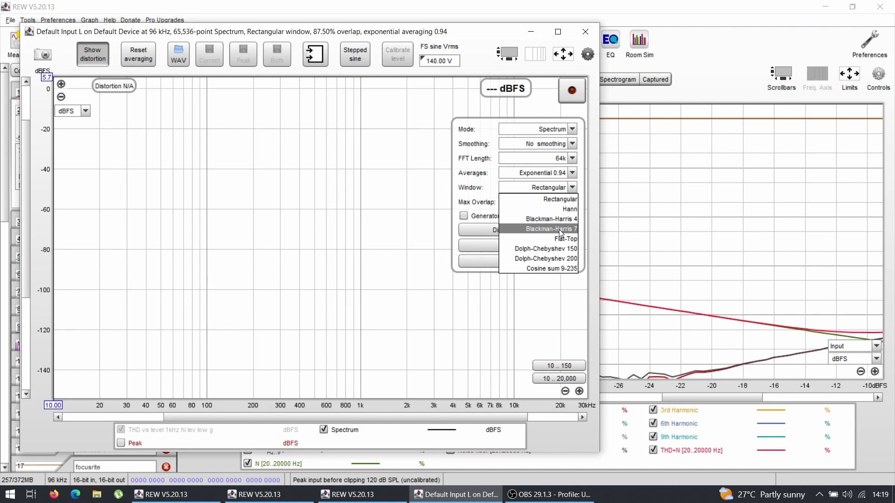
pyautogui.click(481, 192)
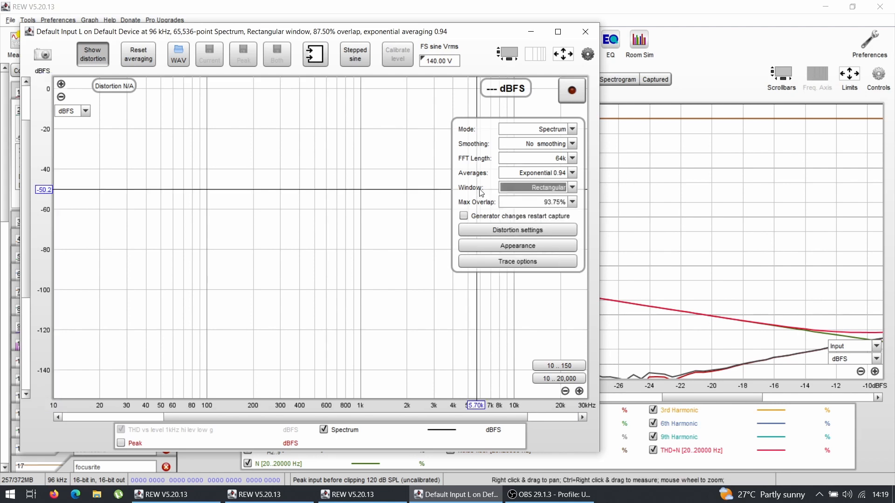
pyautogui.click(552, 203)
pyautogui.click(553, 204)
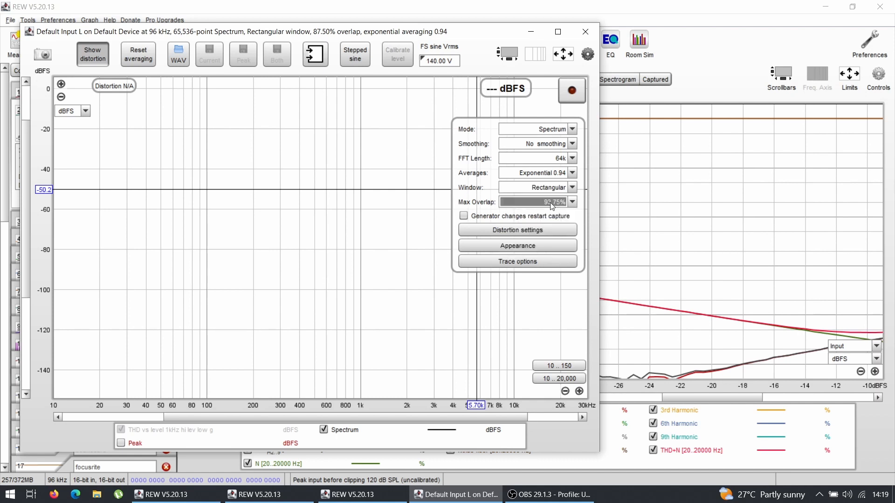
# Open the RTA appearance settings and set the reference resistance for dBW to 2 ohms
pyautogui.click(508, 246)
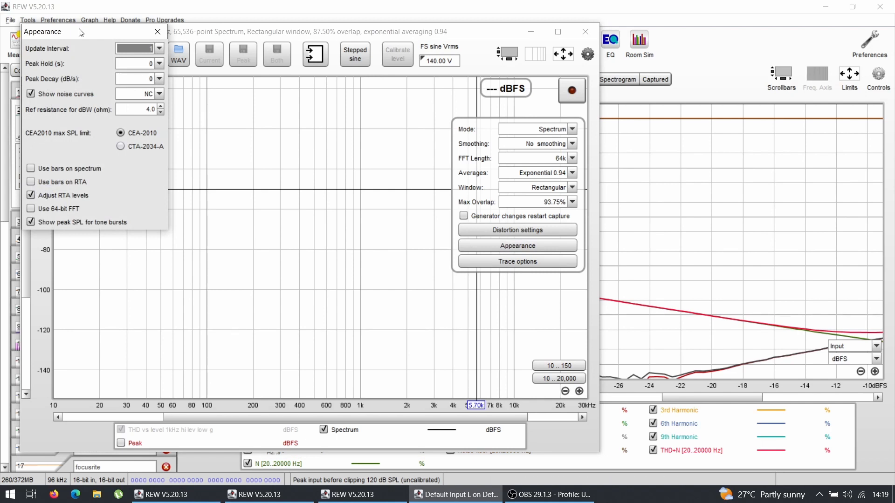
pyautogui.moveTo(81, 33); pyautogui.dragTo(192, 78)
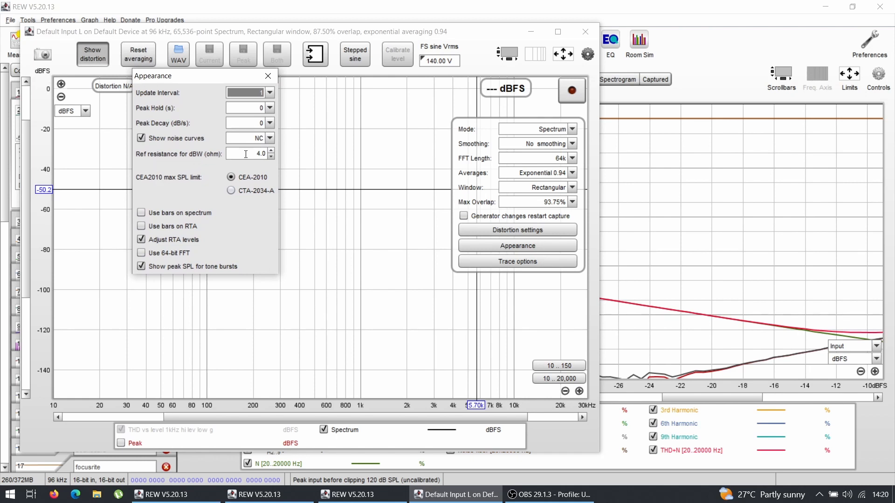
pyautogui.click(246, 154)
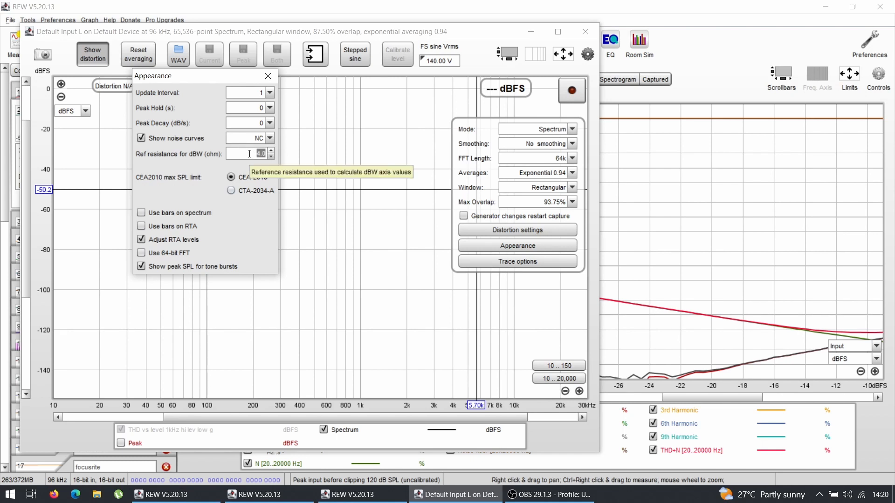
pyautogui.press('Down')
pyautogui.press('Down')
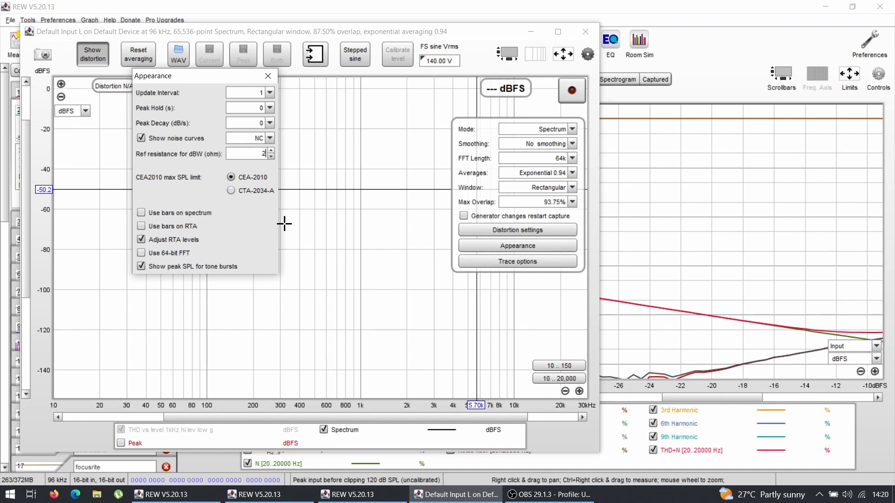
# Set the reference resistance for dBW back to 4 ohms and close the RTA window
pyautogui.doubleClick(264, 153)
pyautogui.write('4')
pyautogui.press('Return')
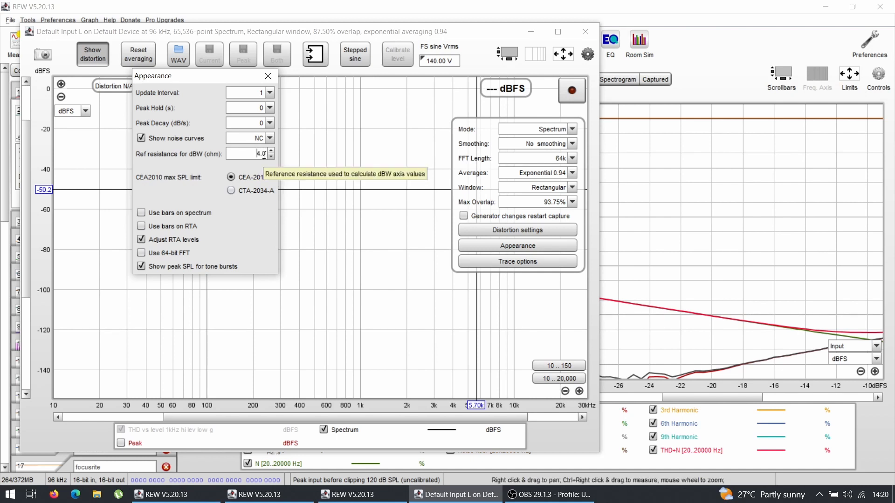
pyautogui.click(587, 32)
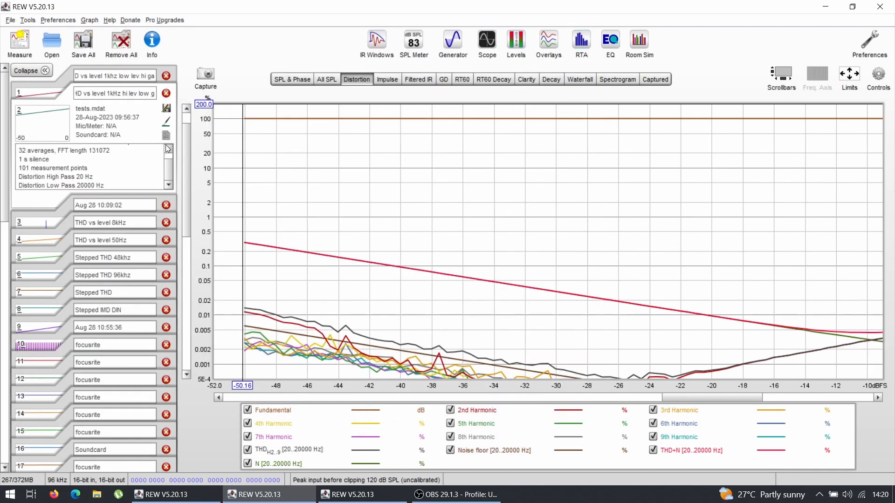
# Examine the unit options for the distortion graph's vertical and level axes
pyautogui.click(242, 136)
pyautogui.click(242, 136)
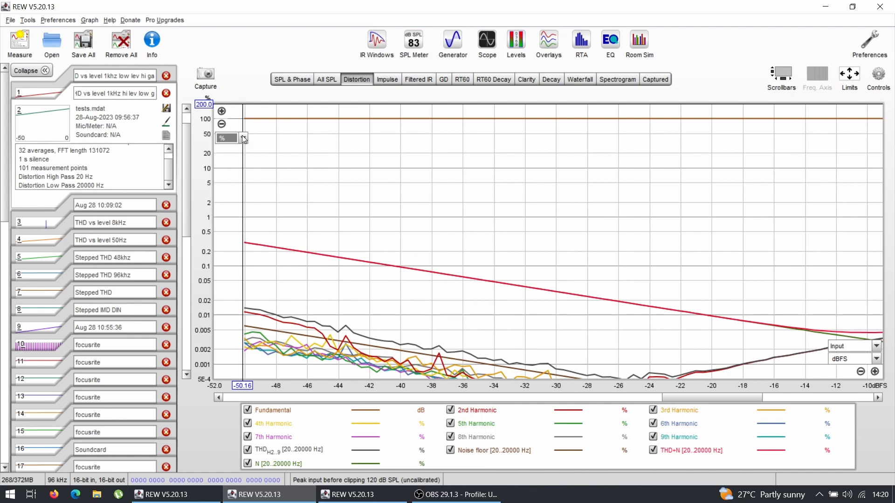
pyautogui.click(877, 359)
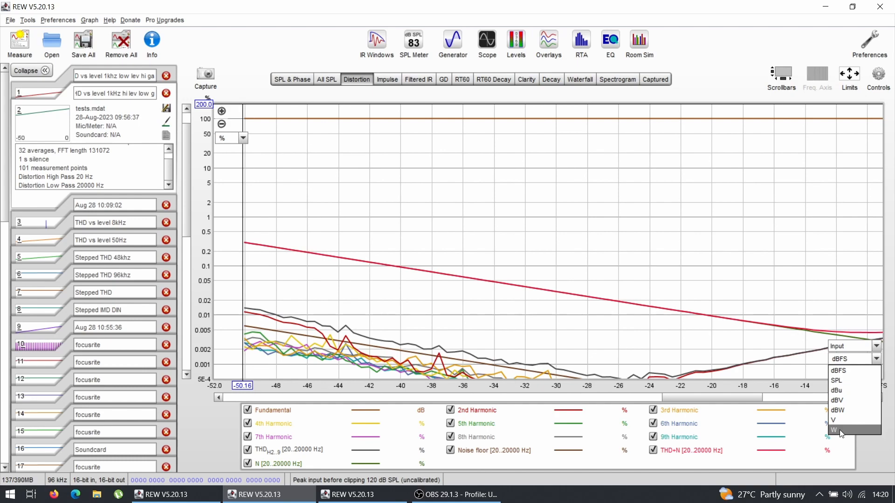
pyautogui.click(610, 42)
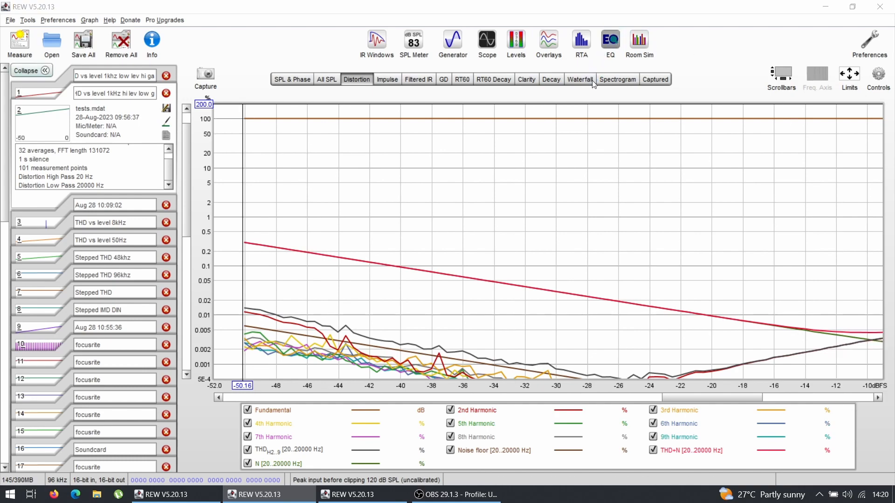
pyautogui.click(792, 7)
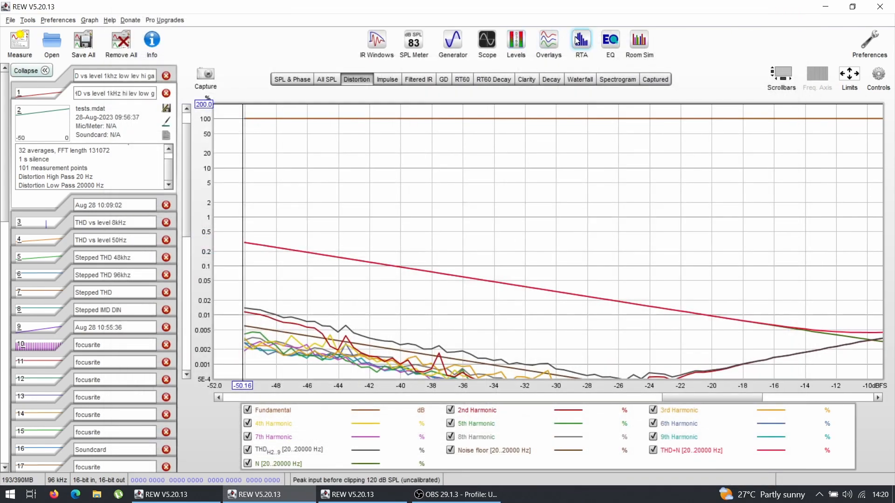
# Review the reference resistance in the RTA appearance settings, closing the settings and the RTA window when done
pyautogui.click(580, 41)
pyautogui.click(495, 247)
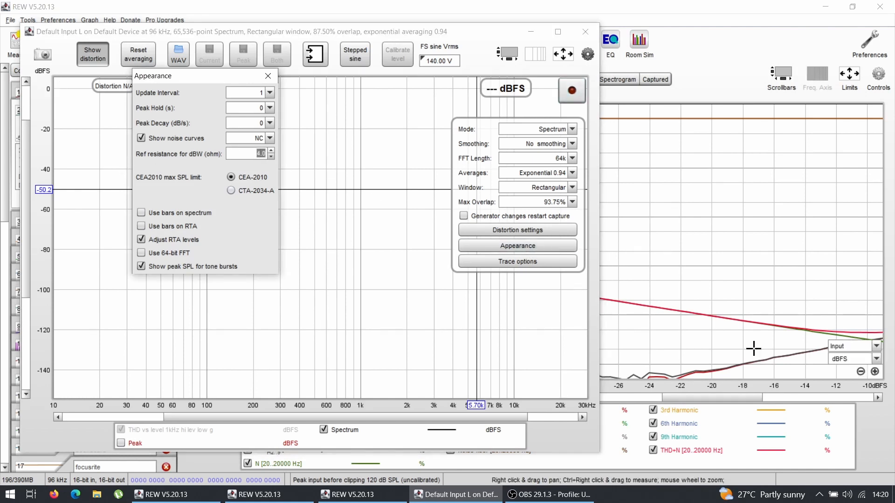
pyautogui.click(268, 76)
pyautogui.click(585, 31)
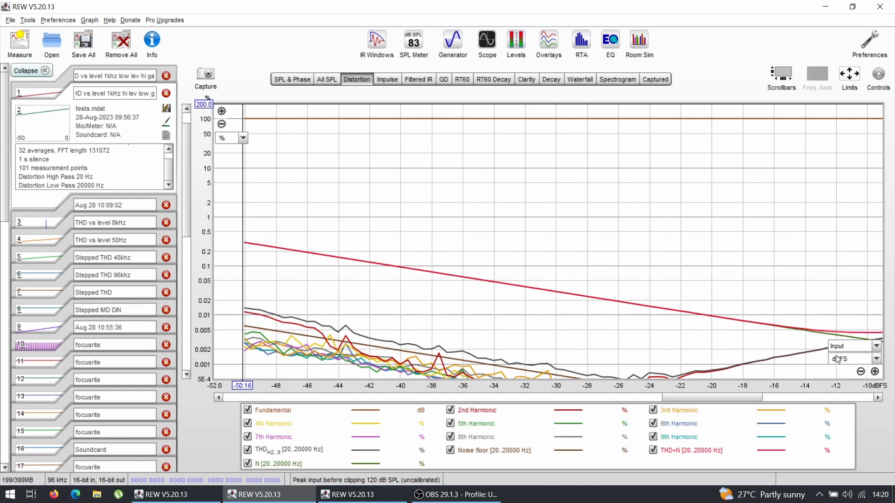
# Open the signal generator and switch its sine level unit to dBFS
pyautogui.click(838, 360)
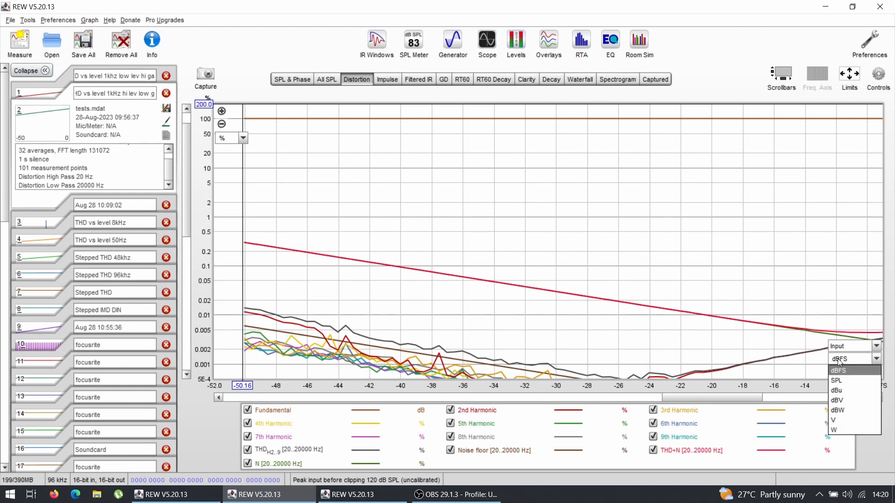
pyautogui.click(453, 41)
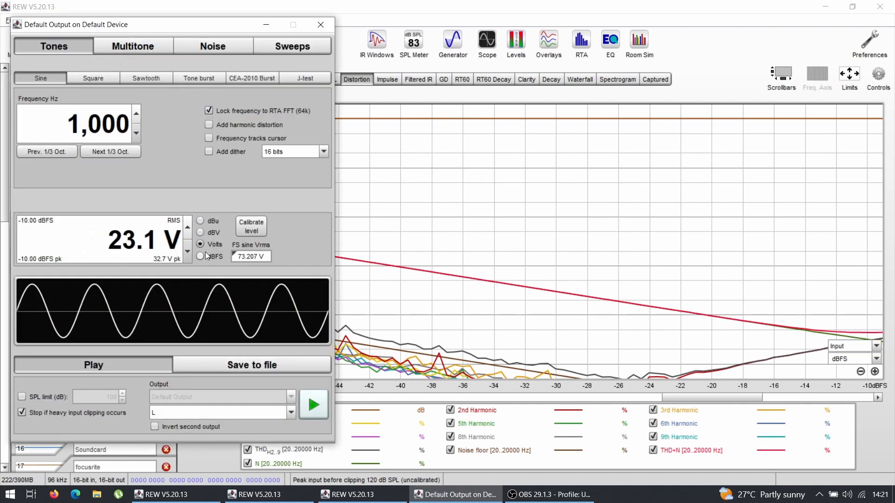
pyautogui.click(201, 256)
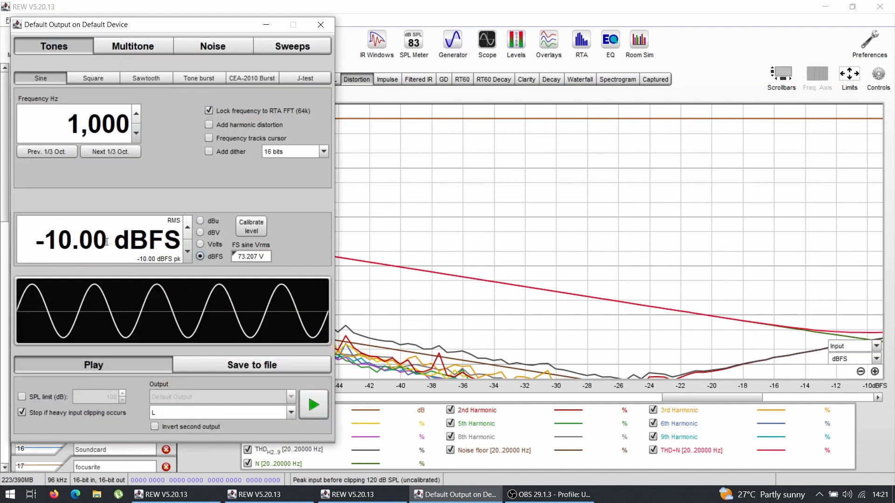
# Switch the distortion graph's level axis to V and the generator's sine level unit to Volts, comparing it with dBFS, and close the generator
pyautogui.click(876, 360)
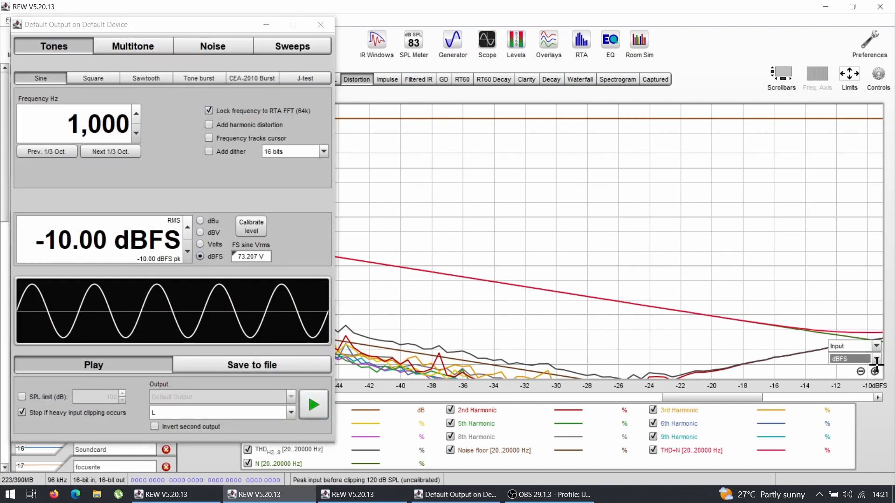
pyautogui.click(849, 424)
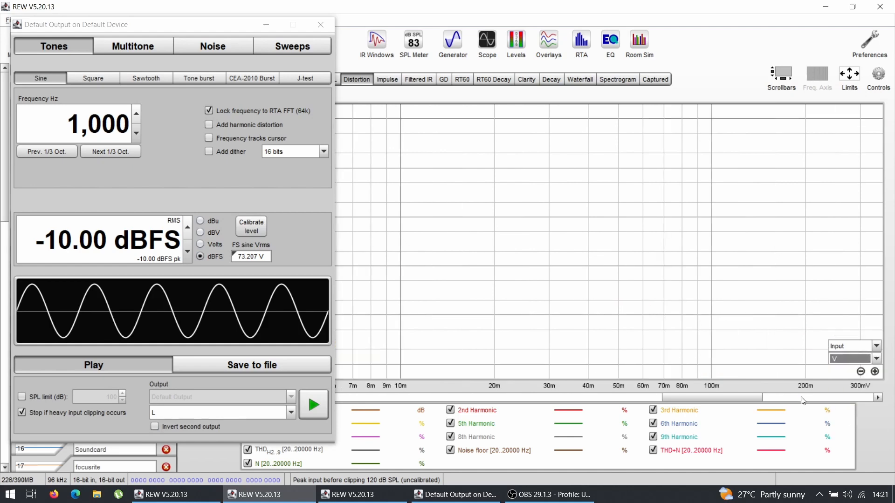
pyautogui.click(200, 244)
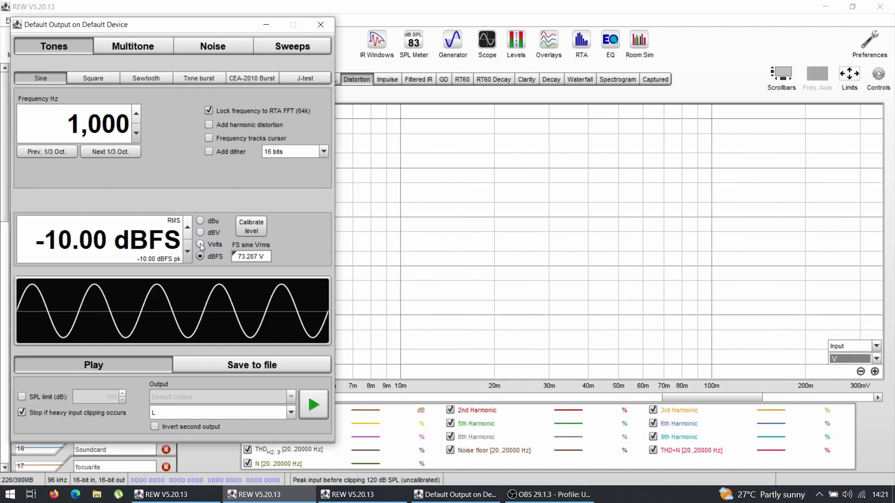
pyautogui.click(247, 230)
pyautogui.click(561, 161)
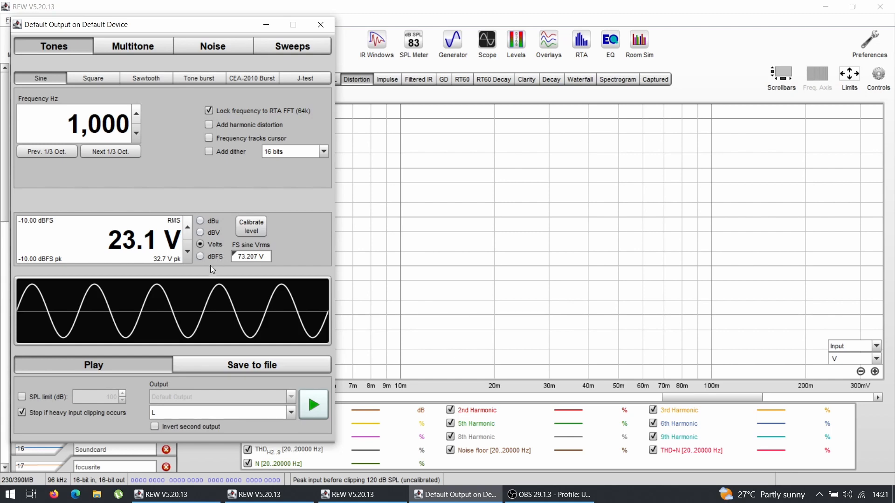
pyautogui.click(200, 257)
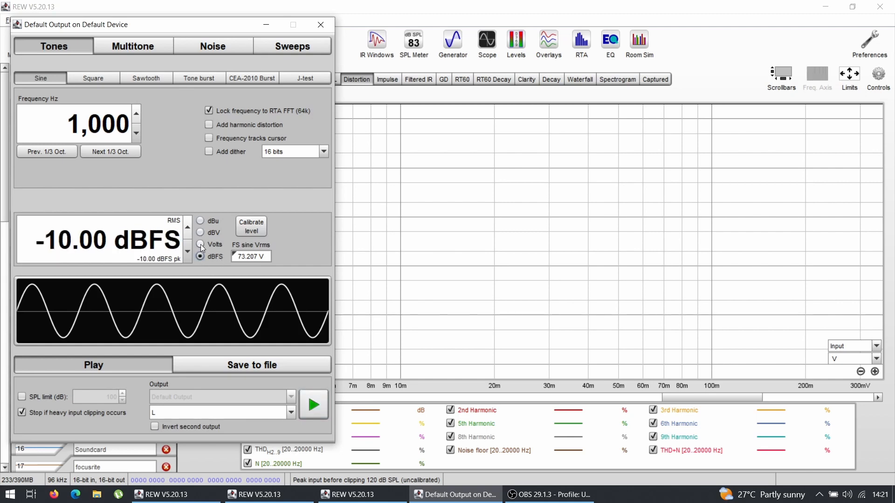
pyautogui.click(200, 244)
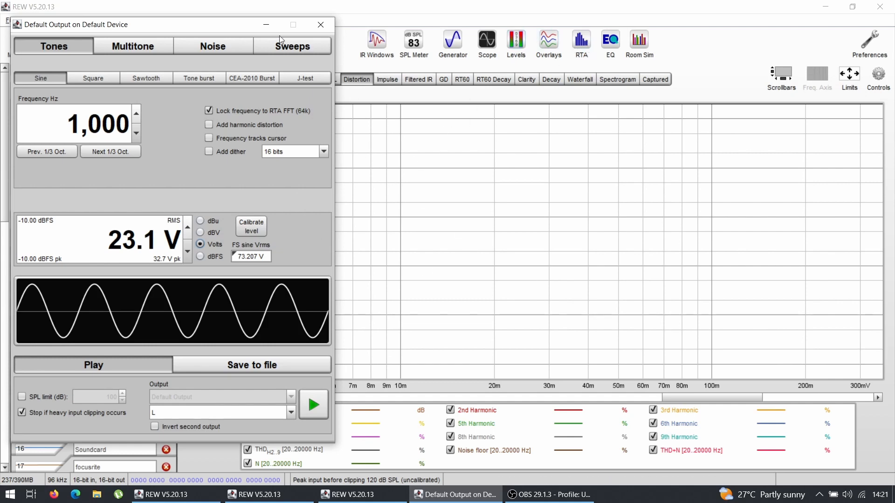
pyautogui.click(321, 24)
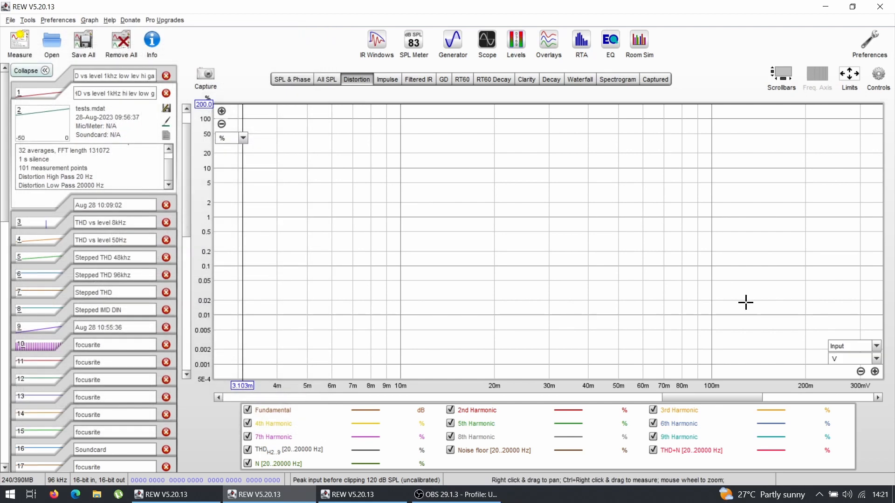
# Switch the distortion graph's level axis to W and inspect the THD+N curve from its high-power end down to its minimum
pyautogui.click(877, 359)
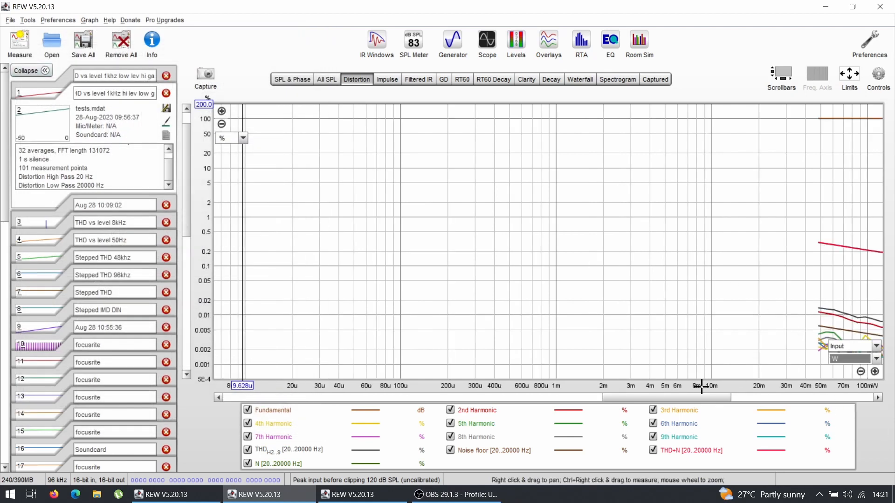
pyautogui.moveTo(701, 398); pyautogui.dragTo(847, 376)
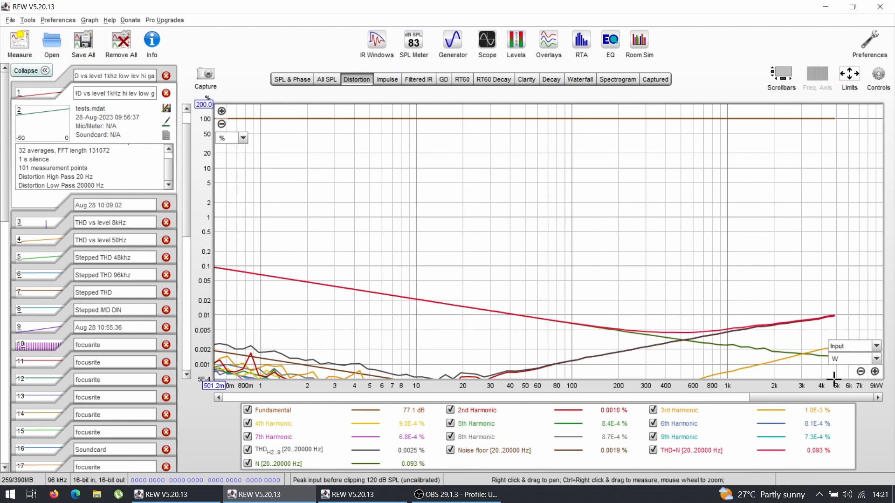
pyautogui.click(771, 370)
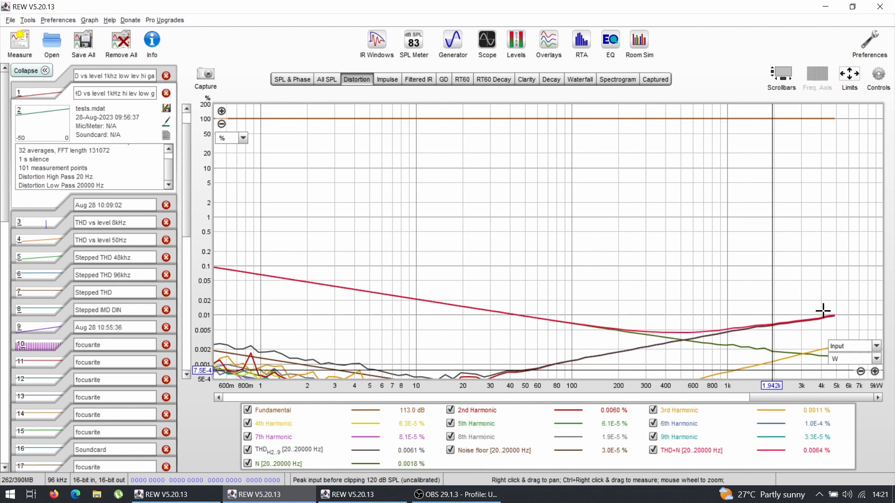
pyautogui.moveTo(832, 318); pyautogui.dragTo(658, 329)
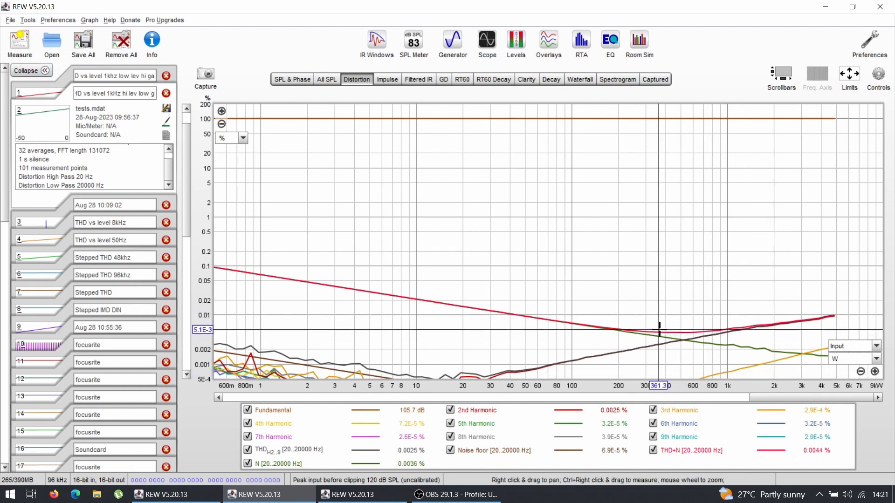
# Return the distortion graph's level axis and the generator's sine level unit to dBFS, closing the generator when done
pyautogui.click(877, 360)
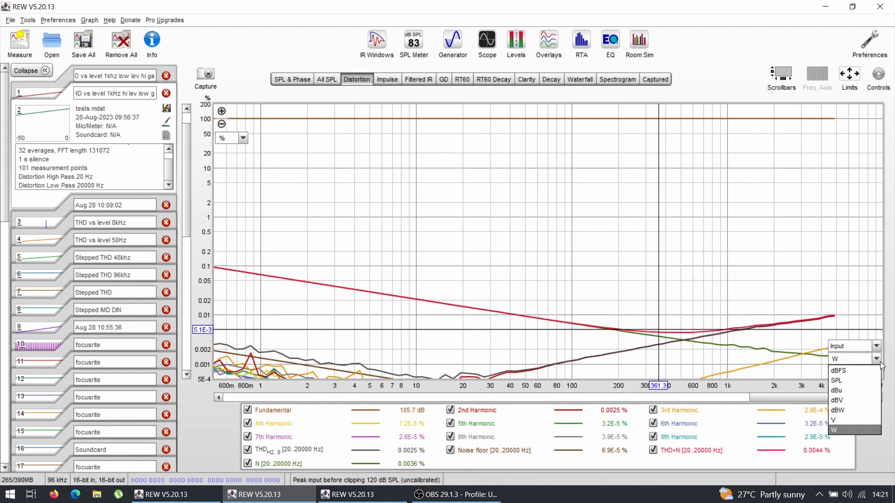
pyautogui.click(839, 371)
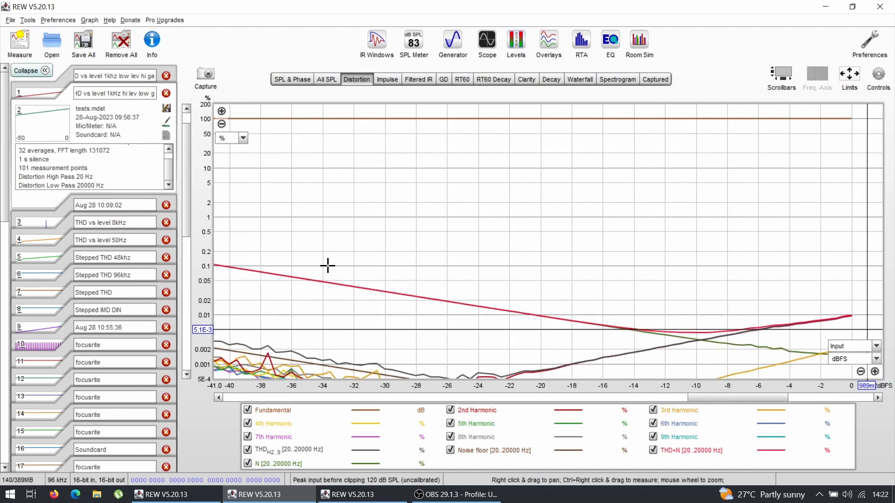
pyautogui.click(454, 43)
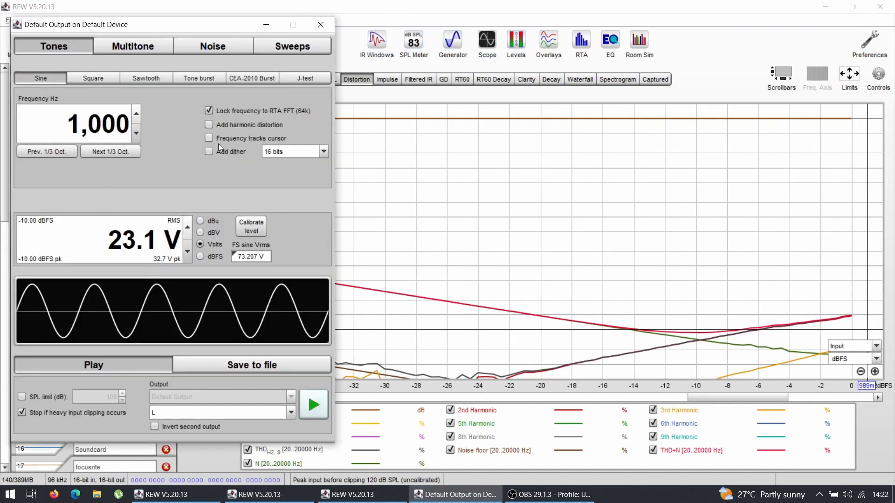
pyautogui.click(199, 257)
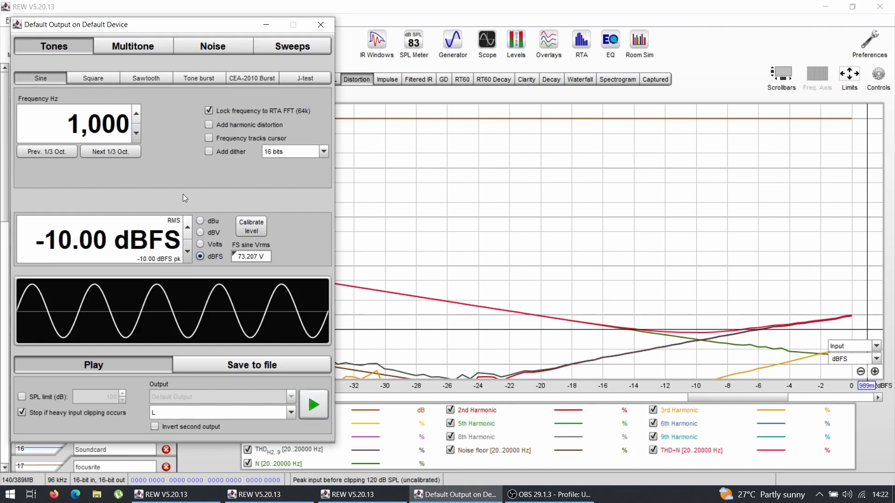
pyautogui.click(321, 25)
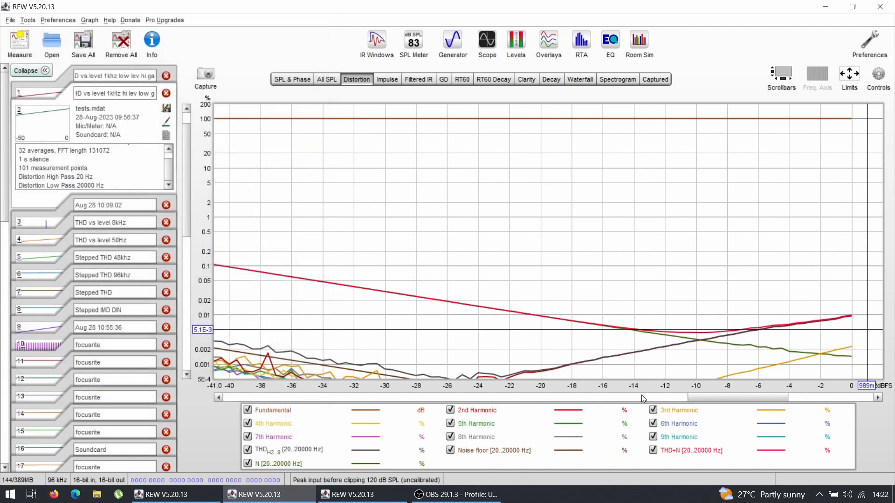
# Apply distortion graph limits of -50 to 0 dBFS horizontally and 5.0E-4 to 200 % vertically, and inspect the plotted range
pyautogui.moveTo(698, 398)
pyautogui.mouseDown()
pyautogui.moveTo(654, 399)
pyautogui.moveTo(706, 404)
pyautogui.moveTo(697, 404)
pyautogui.mouseUp()
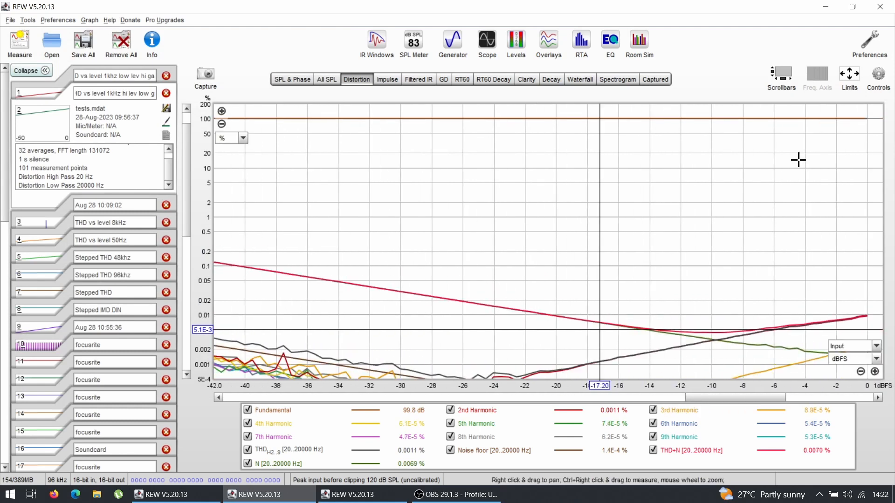
pyautogui.click(849, 75)
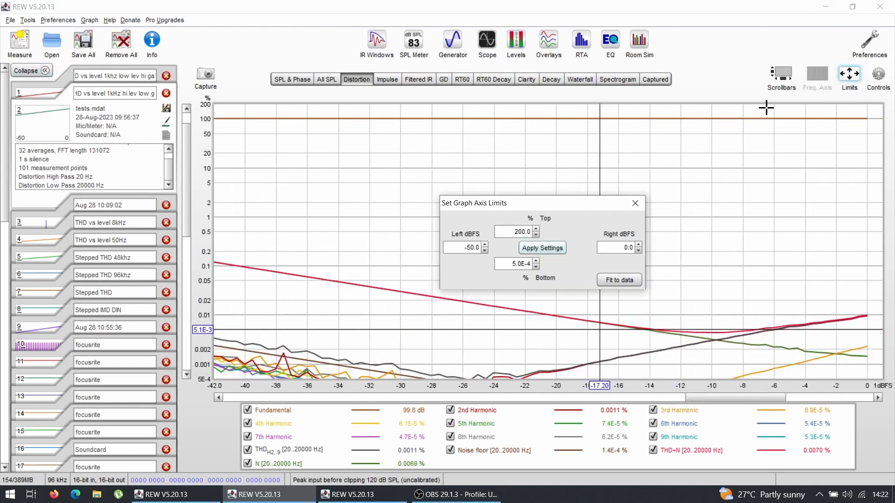
pyautogui.click(552, 248)
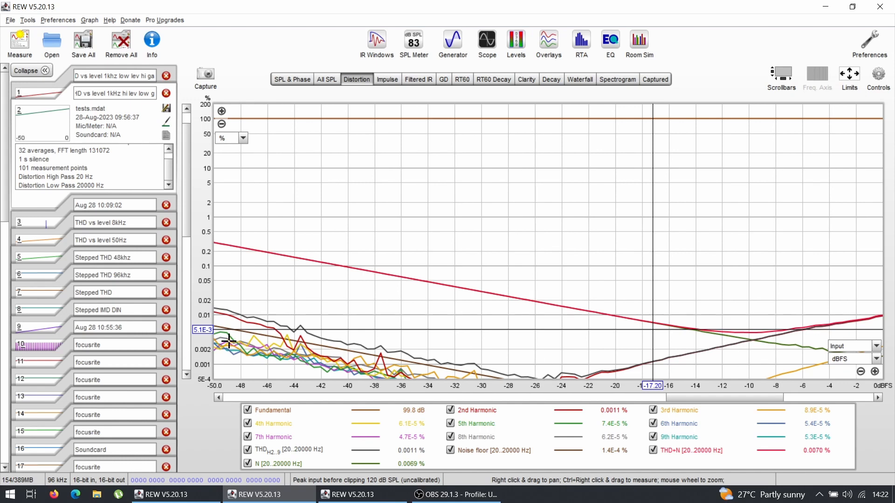
pyautogui.click(501, 162)
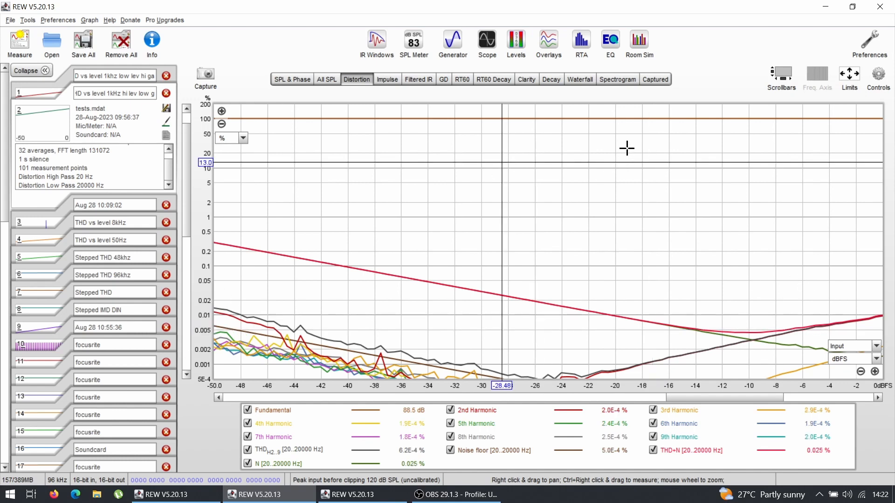
pyautogui.moveTo(627, 148); pyautogui.dragTo(527, 125)
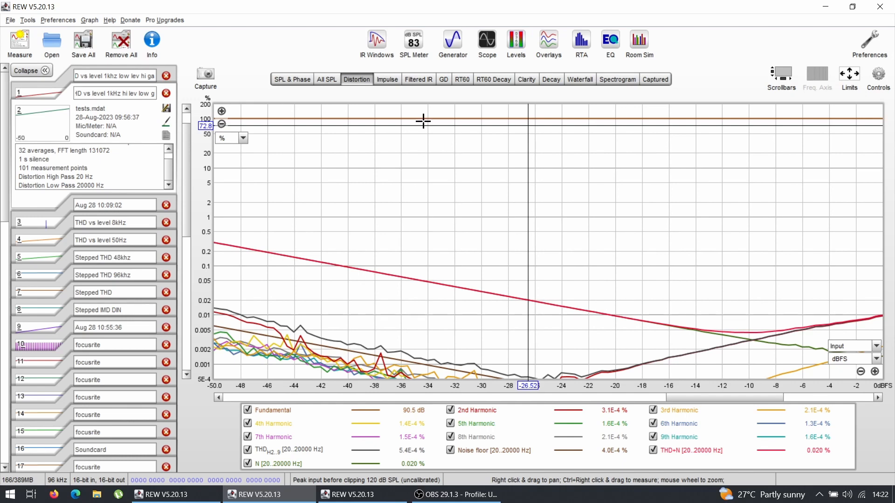
# Check the generator's sine level against the graph and examine the distortion at the low end, high end and minimum of the THD+N curve
pyautogui.click(452, 41)
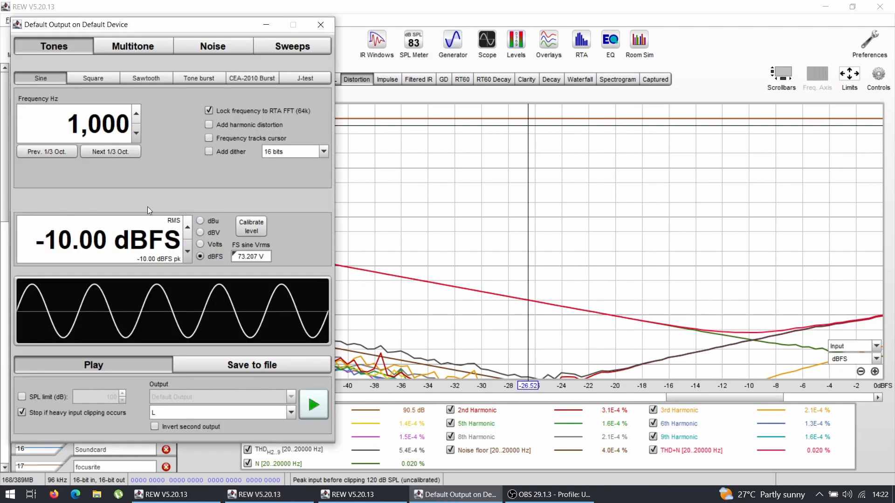
pyautogui.click(320, 24)
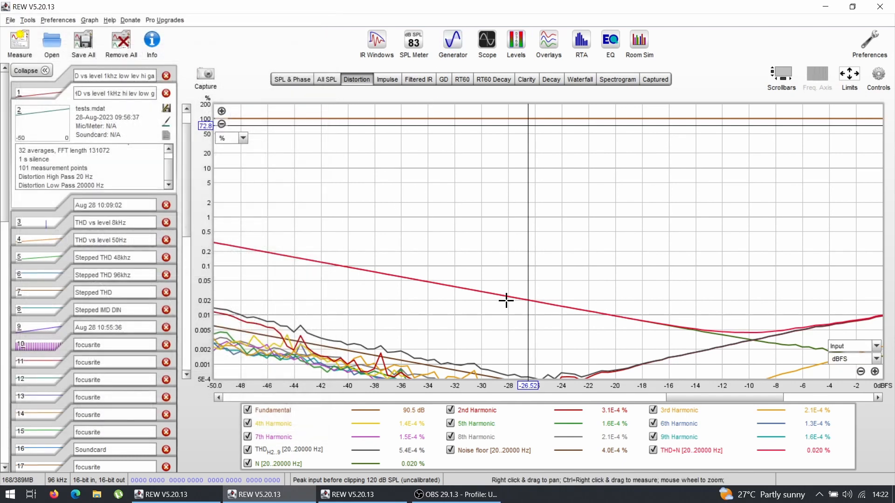
pyautogui.click(452, 41)
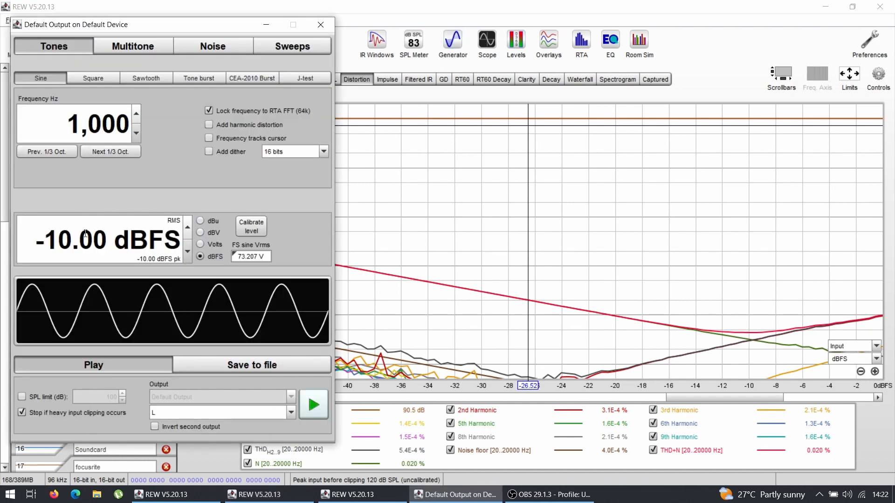
pyautogui.click(327, 22)
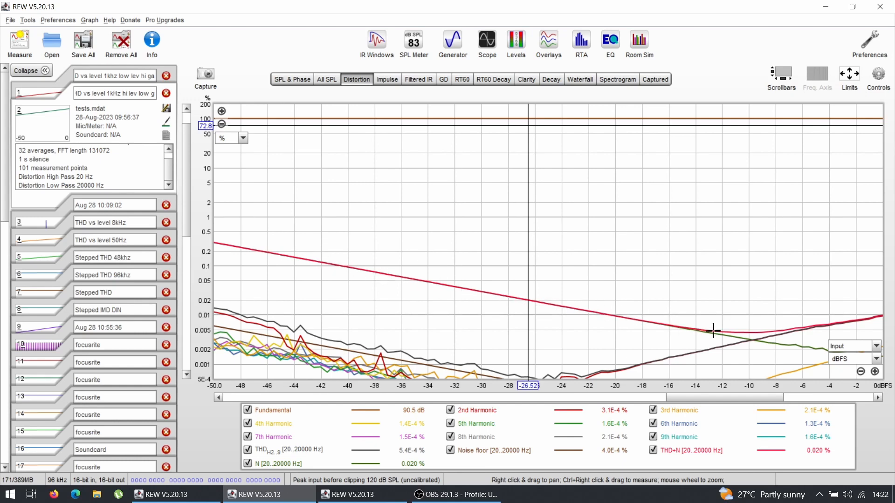
pyautogui.click(746, 334)
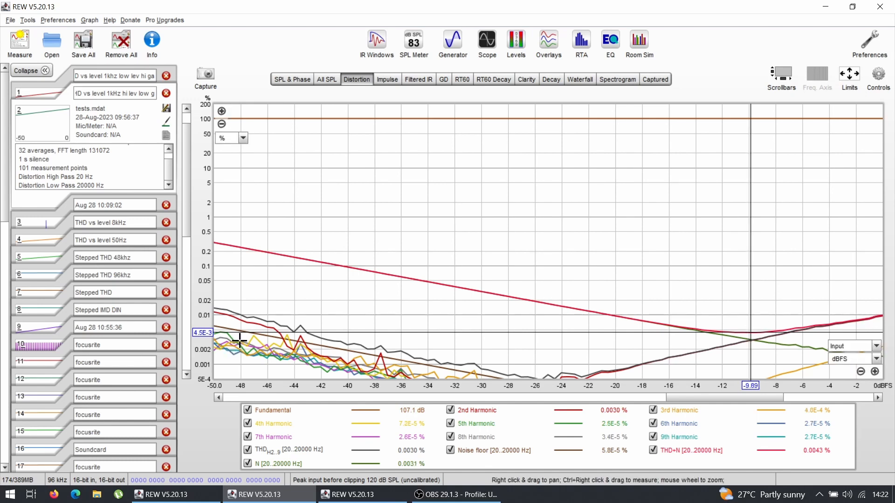
pyautogui.click(250, 336)
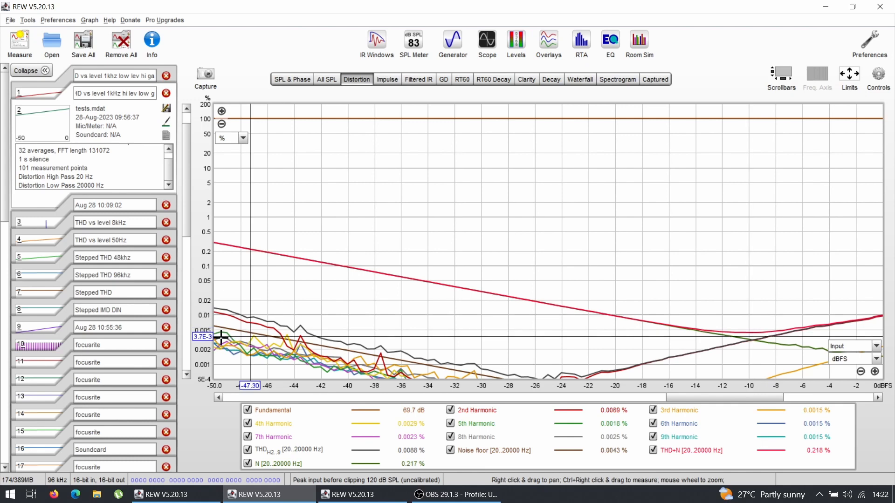
pyautogui.click(774, 314)
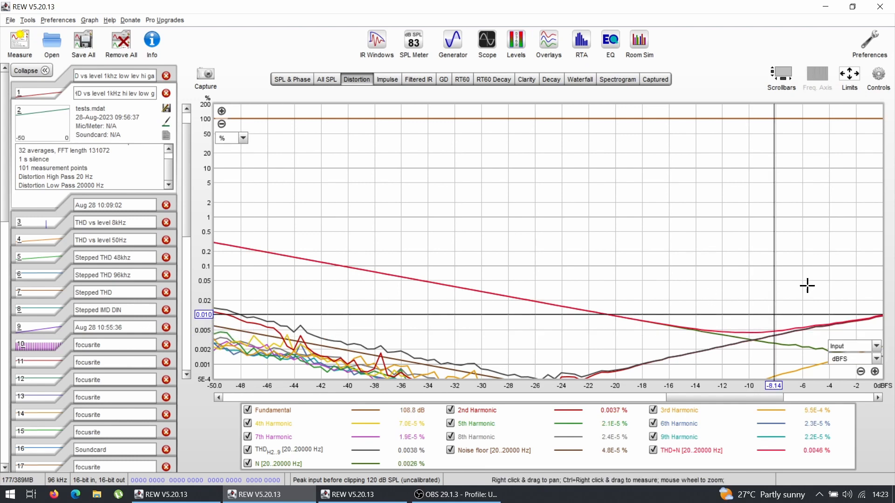
pyautogui.click(872, 313)
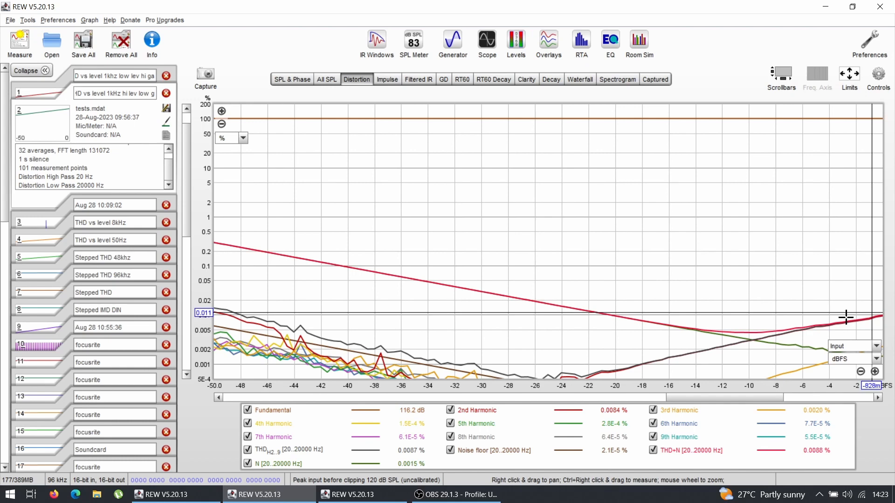
pyautogui.click(751, 333)
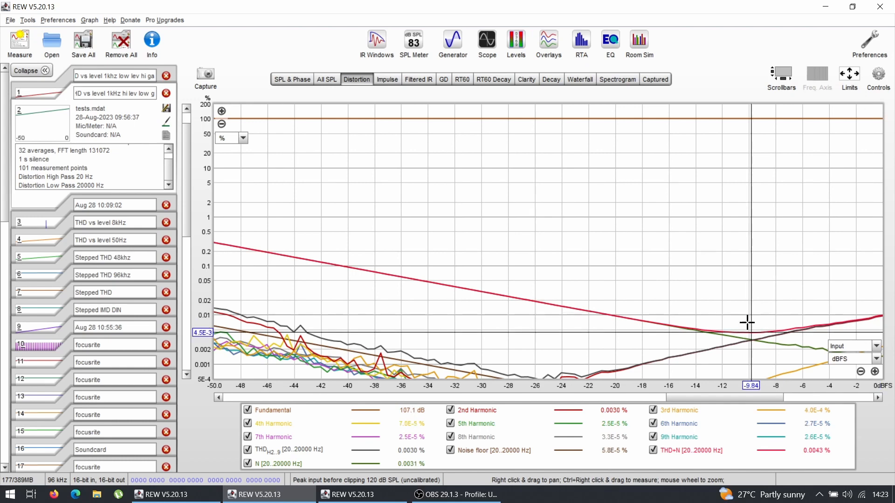
pyautogui.click(750, 333)
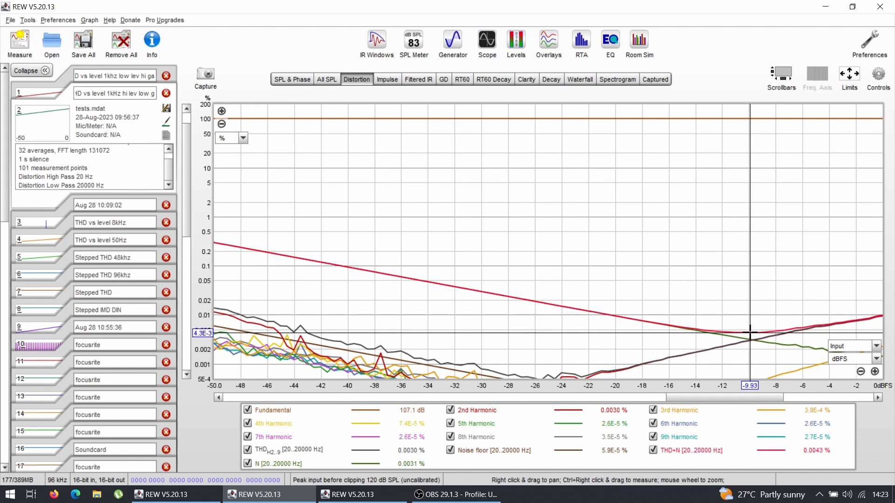
# Reopen the signal generator, move its window off the measurement list, and set the sine level first to 0 dBFS and finally to -50 dBFS
pyautogui.click(450, 45)
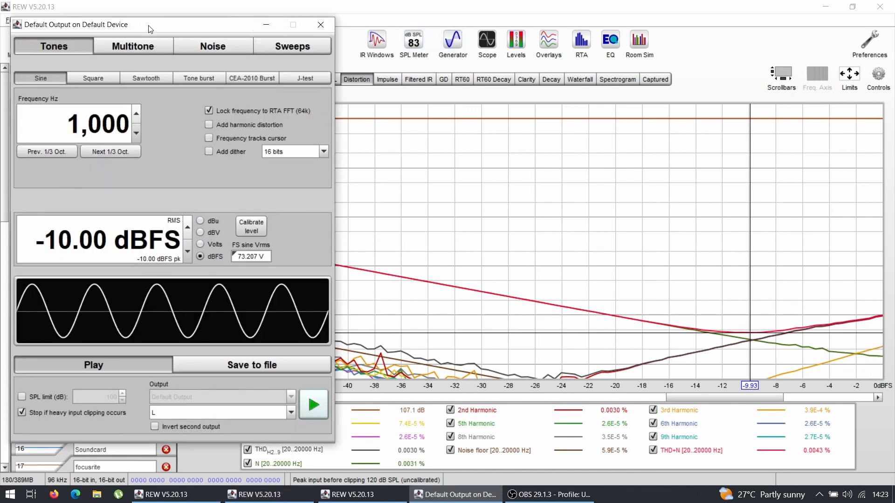
pyautogui.moveTo(148, 26); pyautogui.dragTo(357, 29)
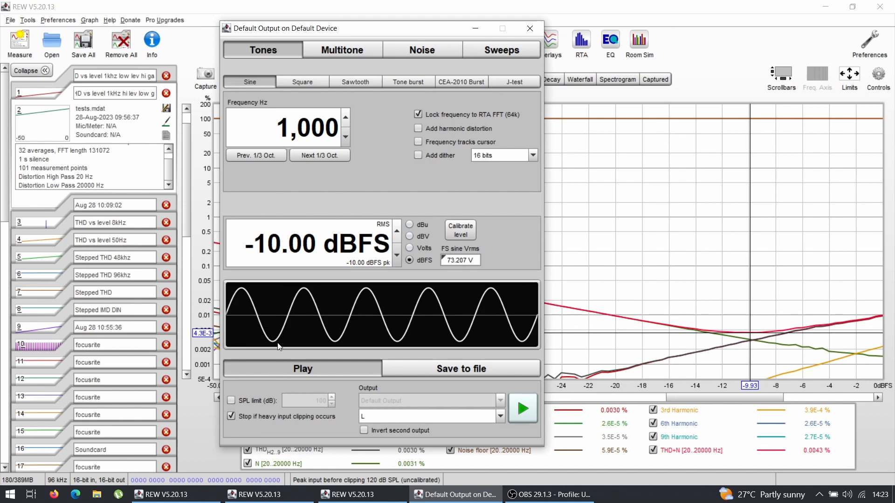
pyautogui.click(274, 249)
pyautogui.write('0')
pyautogui.press('Return')
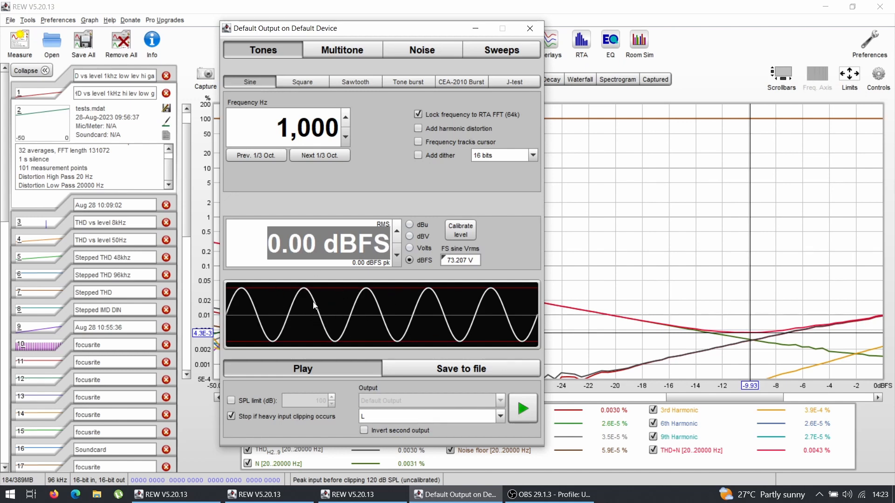
pyautogui.write('-50')
pyautogui.press('Return')
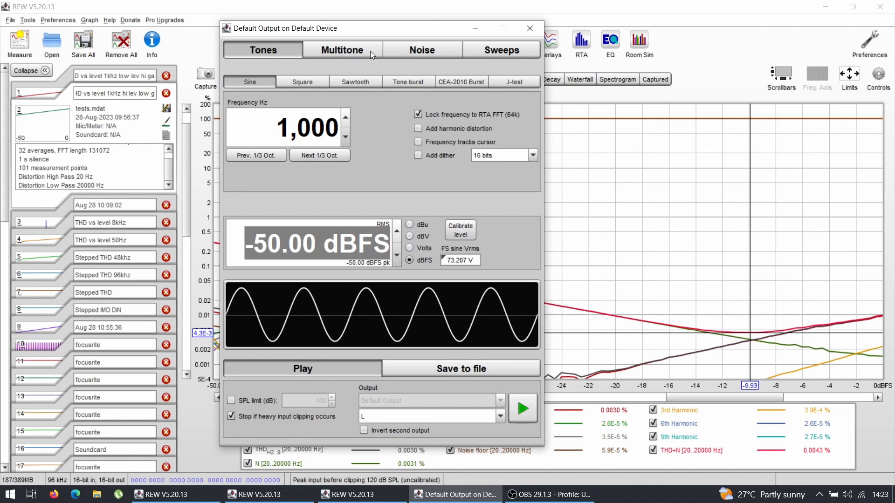
# Set the 1/10 decade multitone's RMS level to 0 dBFS and compare it with the 1,000 Hz sine at the same level
pyautogui.click(329, 51)
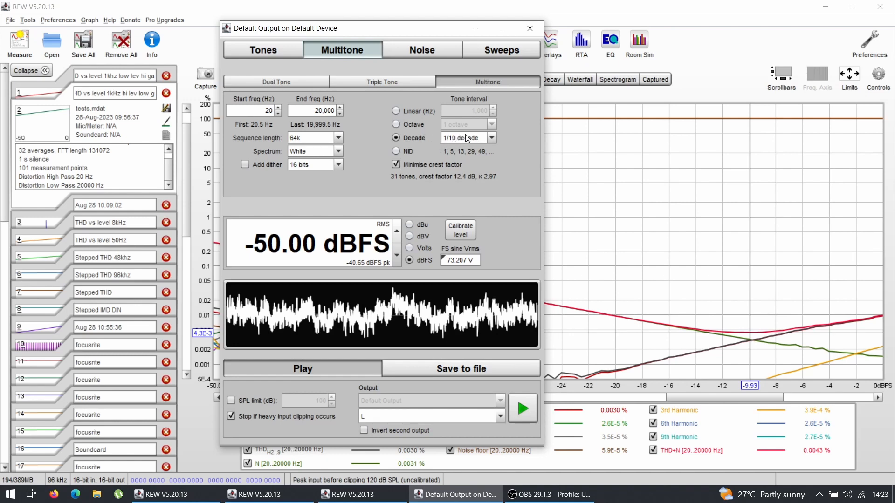
pyautogui.click(311, 250)
pyautogui.write('0')
pyautogui.press('Return')
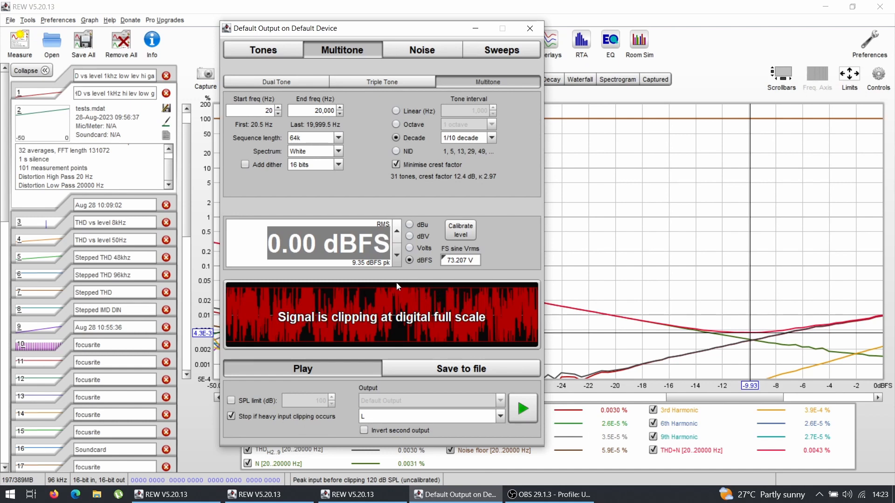
pyautogui.click(262, 51)
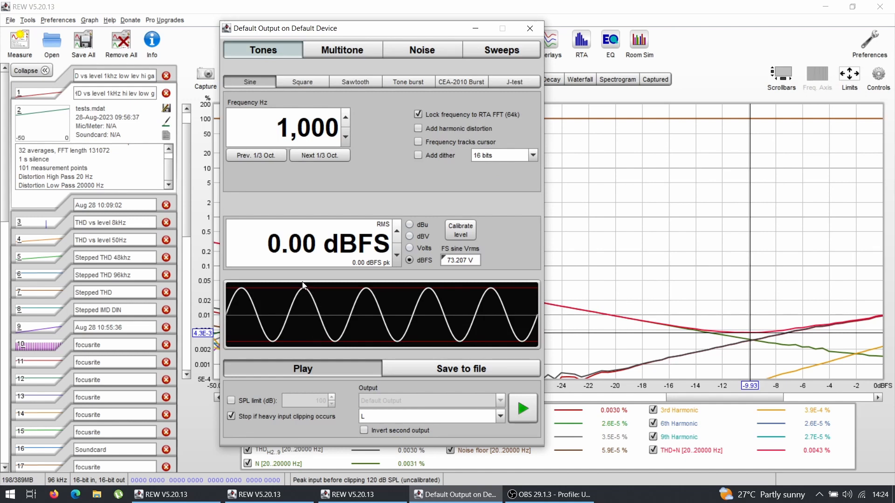
# Lower the multitone's RMS level in 1 dB steps from -3 dBFS to -9 dBFS, checking the waveform at each level
pyautogui.click(342, 50)
pyautogui.click(295, 249)
pyautogui.write('-3')
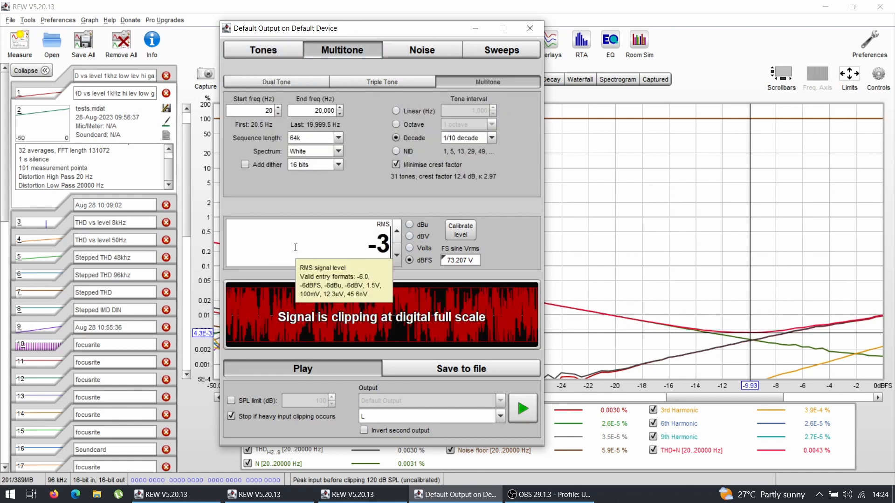
pyautogui.press('Return')
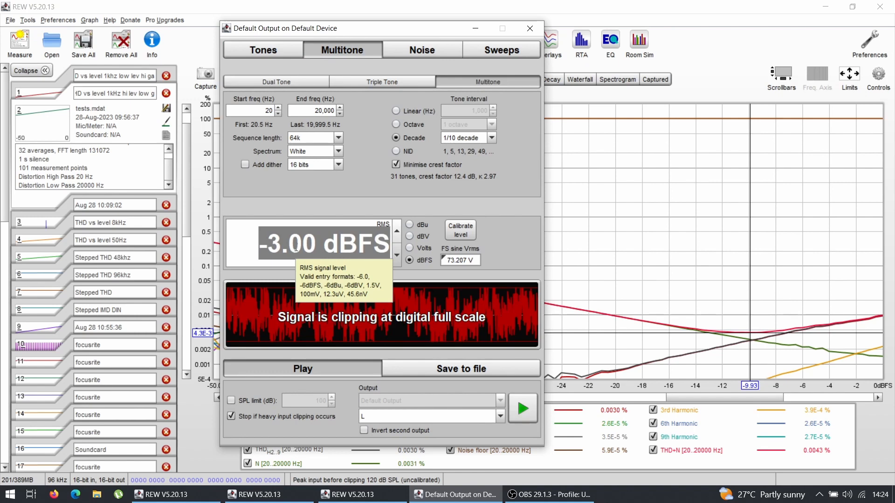
pyautogui.write('-4')
pyautogui.press('Return')
pyautogui.write('-5')
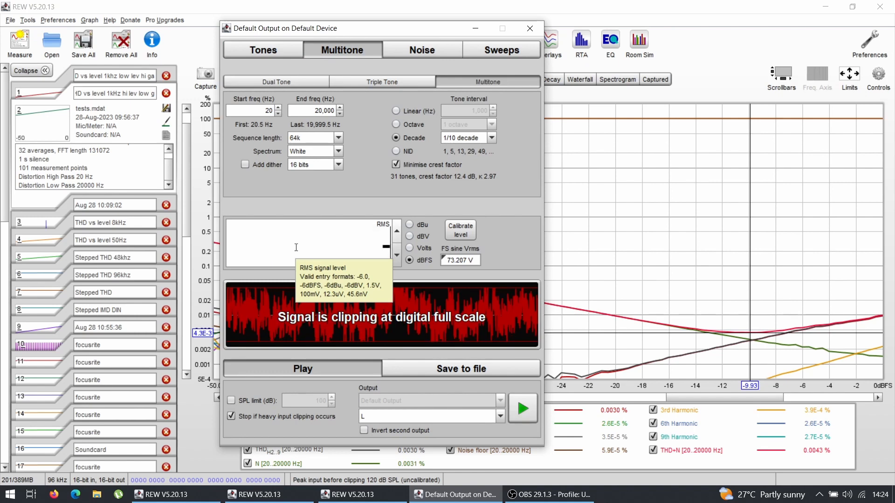
pyautogui.press('Return')
pyautogui.write('-6')
pyautogui.press('Return')
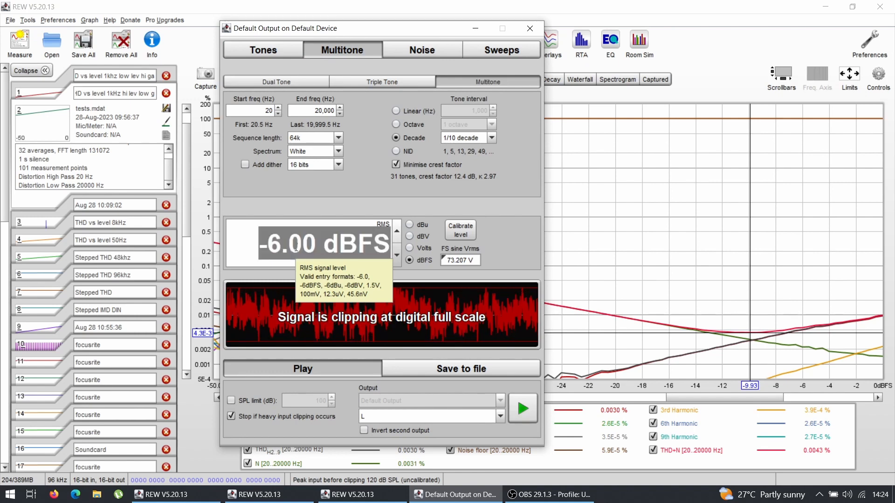
pyautogui.write('-7')
pyautogui.press('Return')
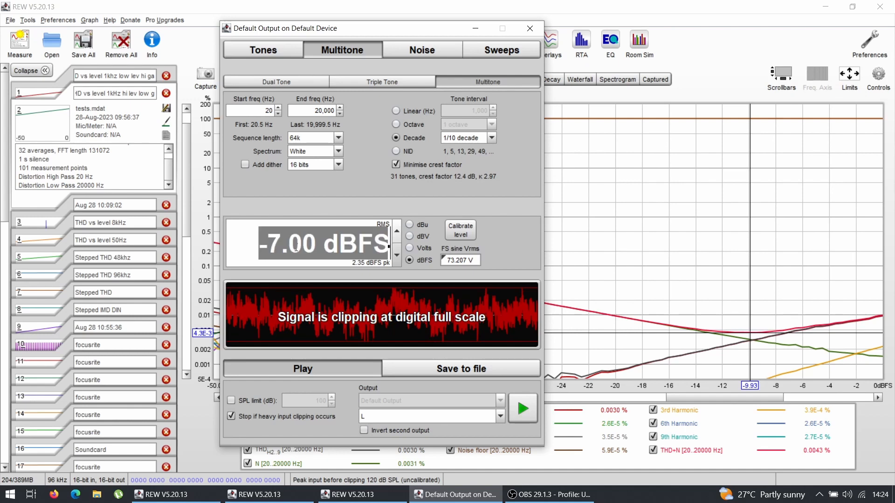
pyautogui.write('-8')
pyautogui.press('Return')
pyautogui.write('-9')
pyautogui.press('Return')
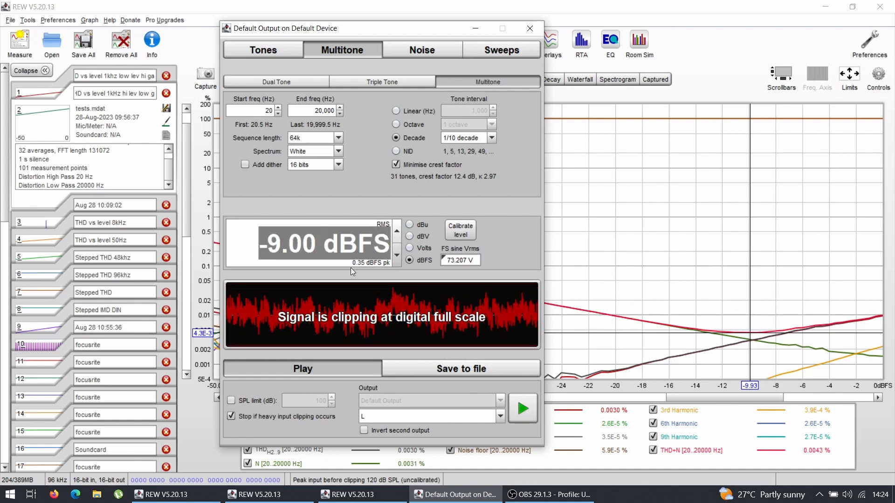
# Try the multitone's RMS level at -10 dBFS and go back to -9 dBFS to compare the two waveforms
pyautogui.click(338, 250)
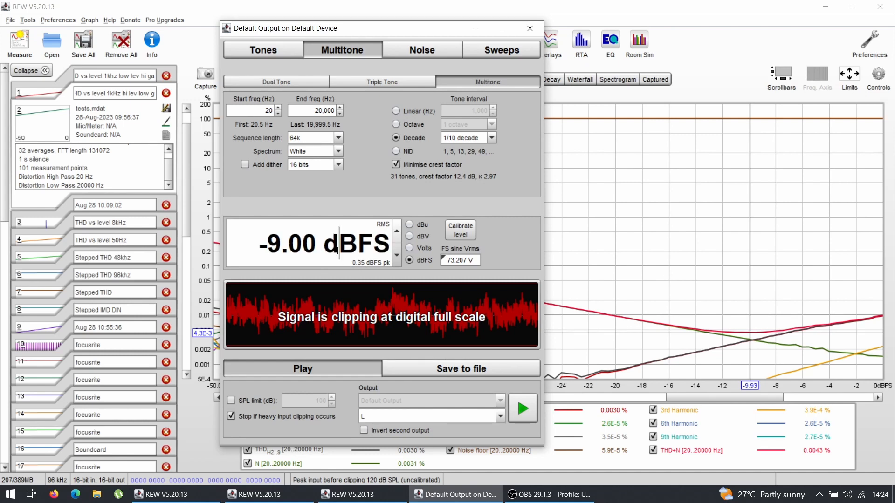
pyautogui.doubleClick(338, 249)
pyautogui.click(301, 243)
pyautogui.doubleClick(300, 244)
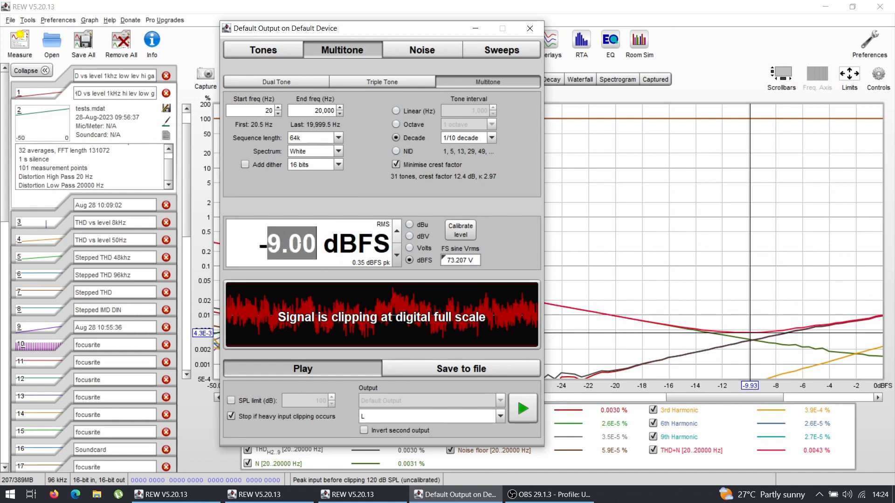
pyautogui.write('-10')
pyautogui.press('Return')
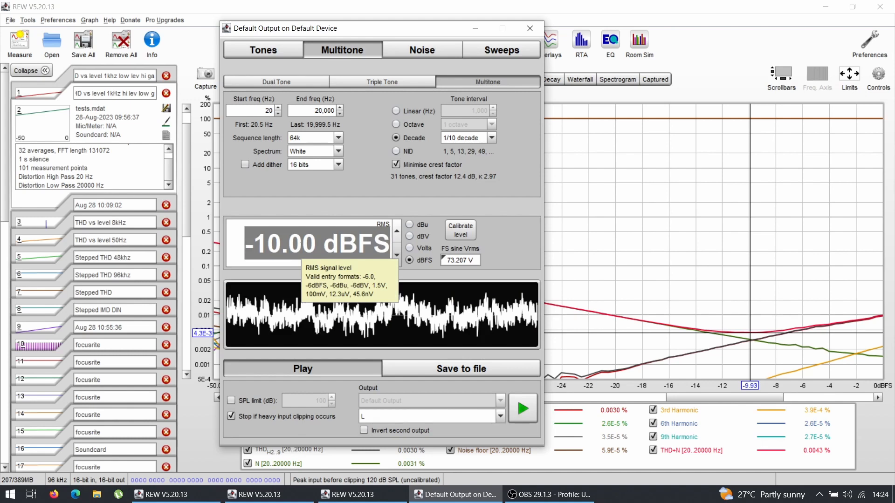
pyautogui.write('-9')
pyautogui.press('Return')
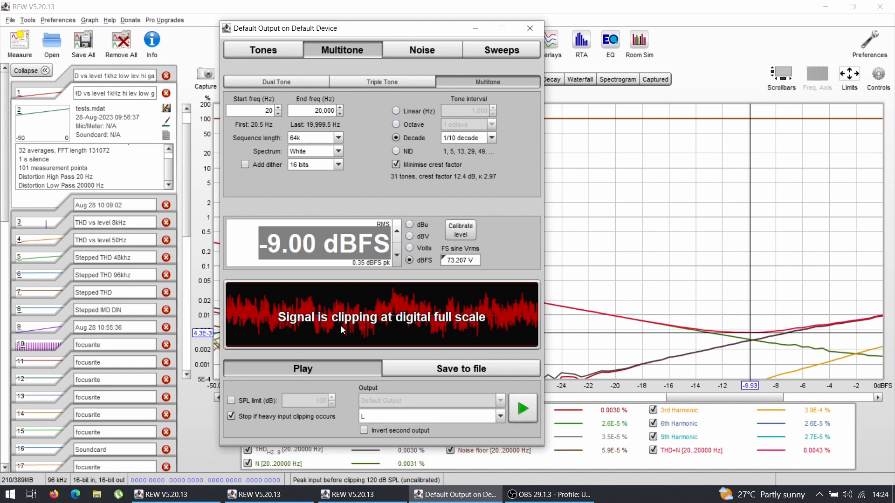
# Set the multitone's RMS level to -10 dBFS
pyautogui.doubleClick(291, 243)
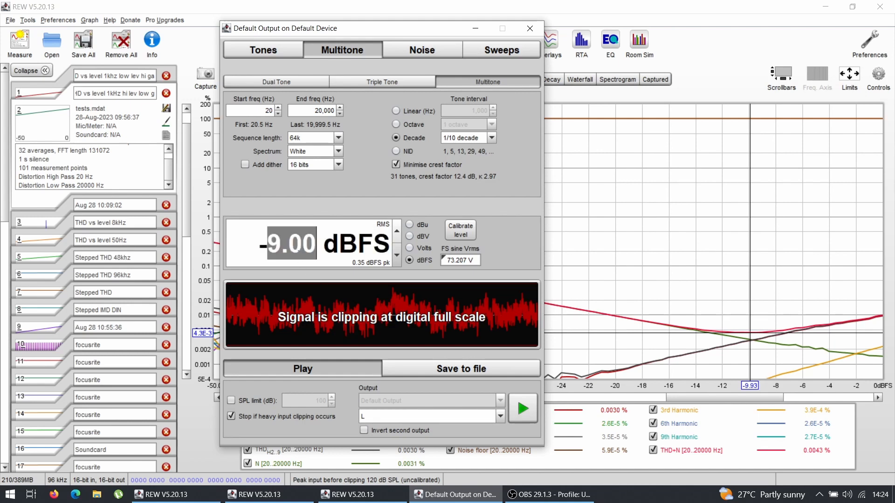
pyautogui.write('-10')
pyautogui.press('BackSpace')
pyautogui.press('BackSpace')
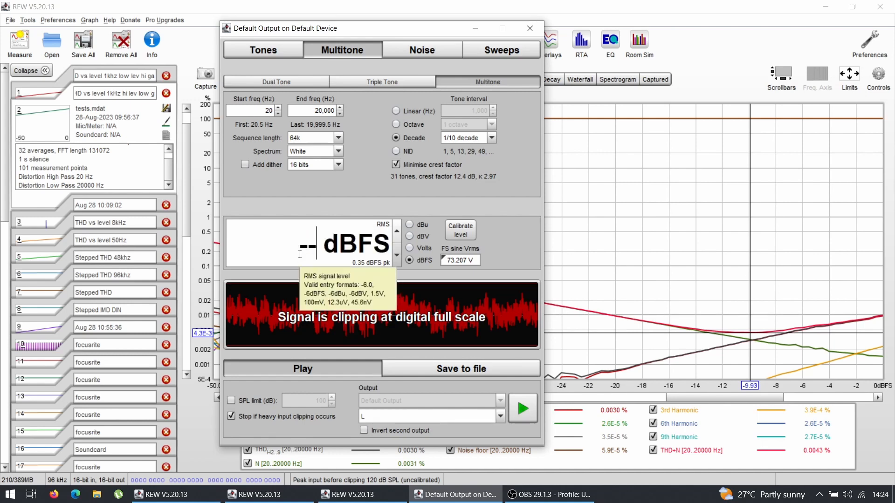
pyautogui.write('10')
pyautogui.press('Return')
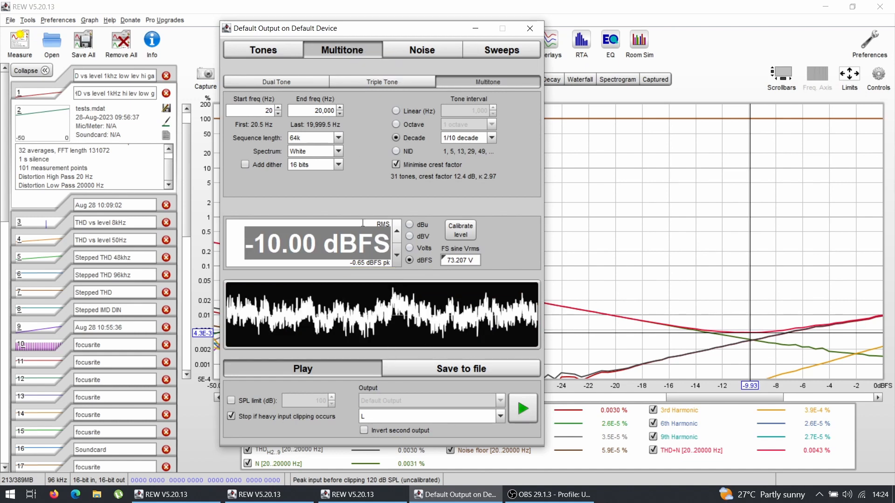
# Compare the peak level and waveform of the sine and the multitone at -10 dBFS RMS, closing the generator when done
pyautogui.click(281, 54)
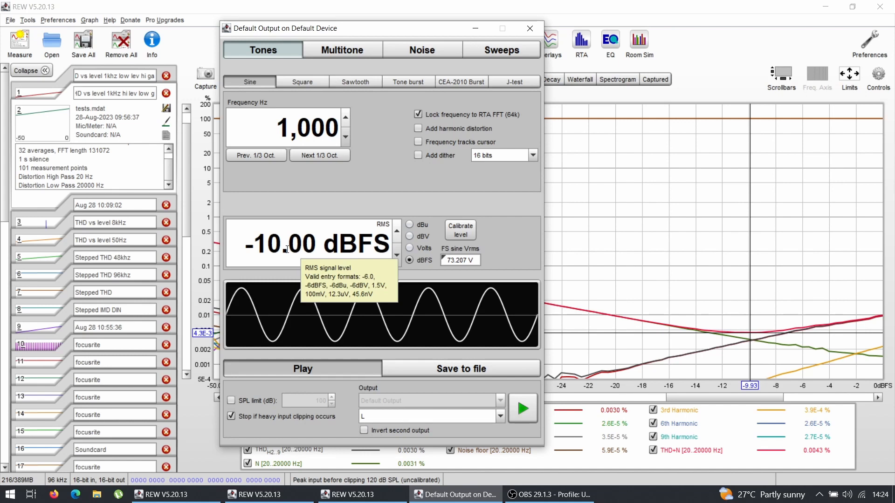
pyautogui.click(341, 50)
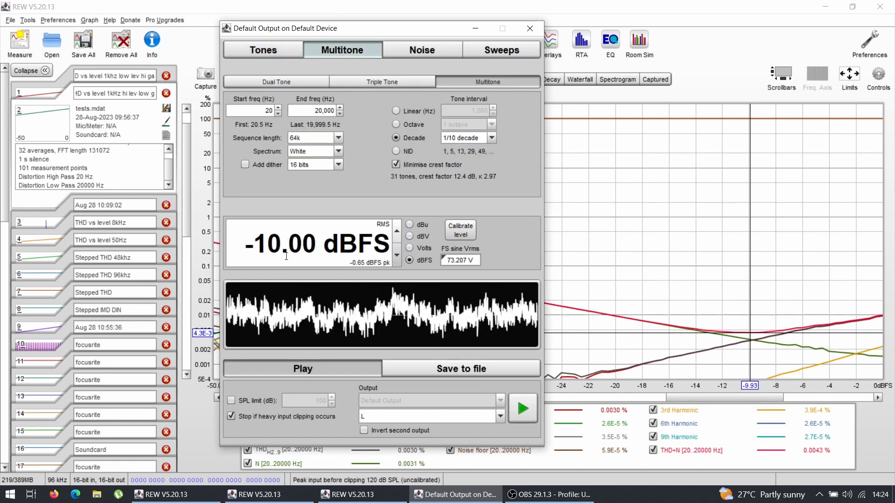
pyautogui.click(281, 50)
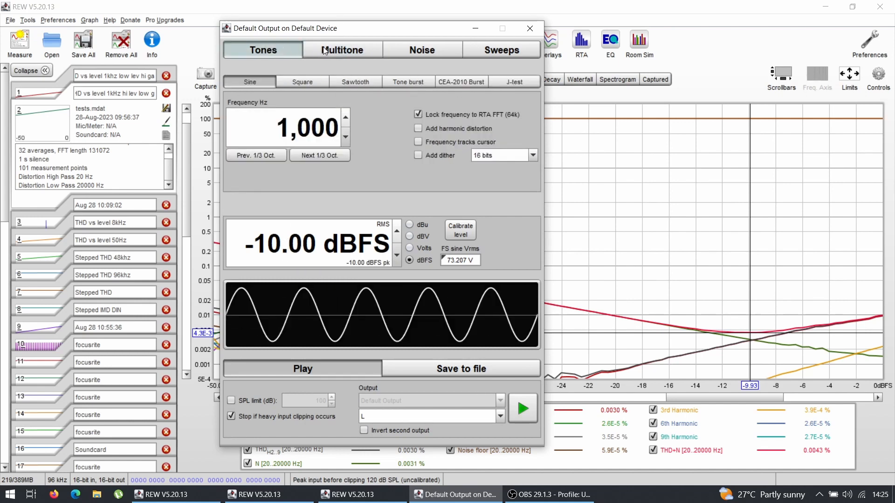
pyautogui.click(321, 50)
pyautogui.click(268, 51)
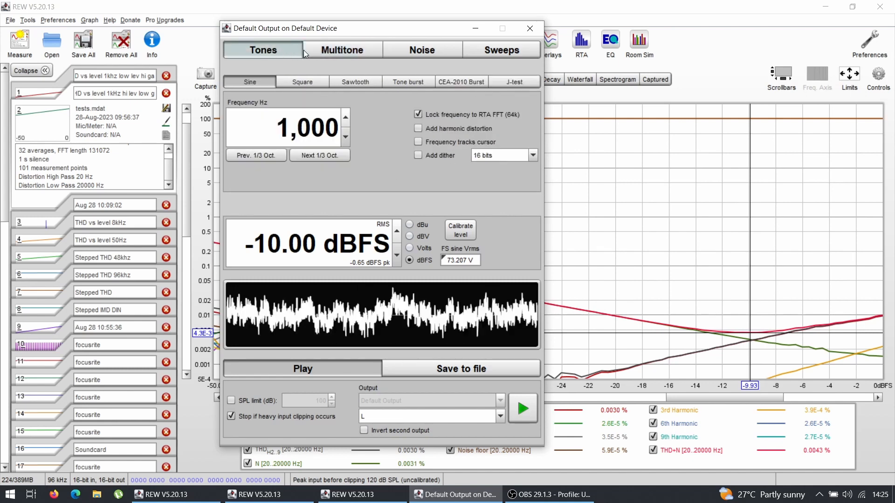
pyautogui.click(322, 50)
pyautogui.click(530, 29)
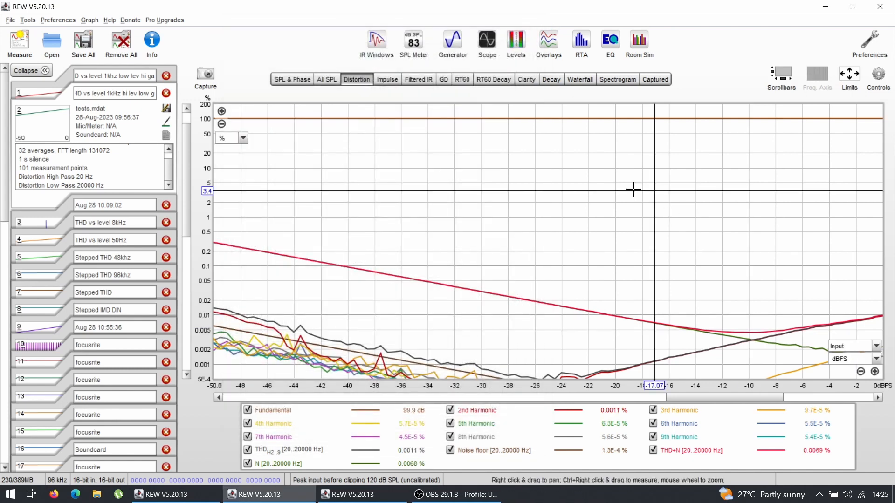
# Compare the distortion curves of the 1 kHz THD-versus-level measurements 1 and 2, ending on measurement 2
pyautogui.click(40, 94)
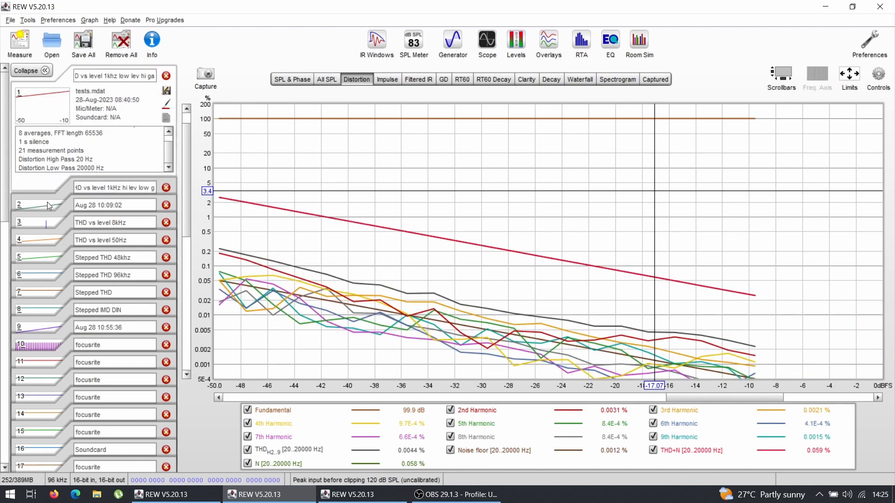
pyautogui.click(48, 204)
pyautogui.click(52, 95)
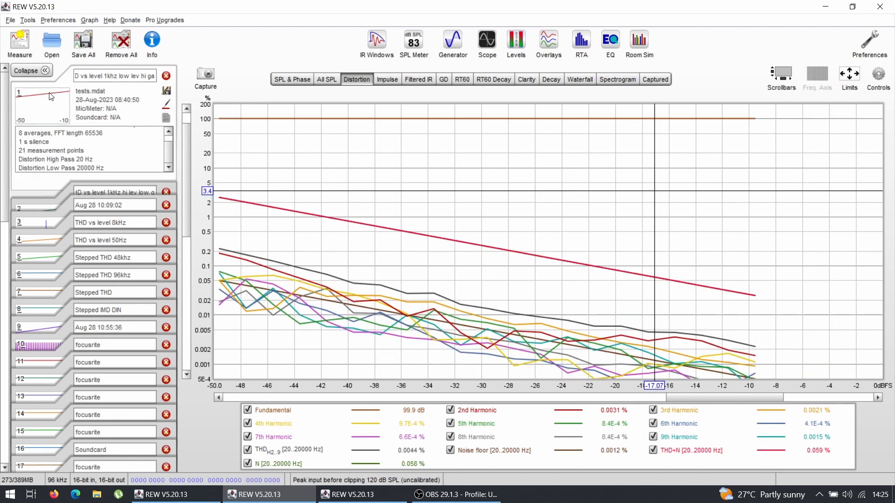
pyautogui.click(46, 205)
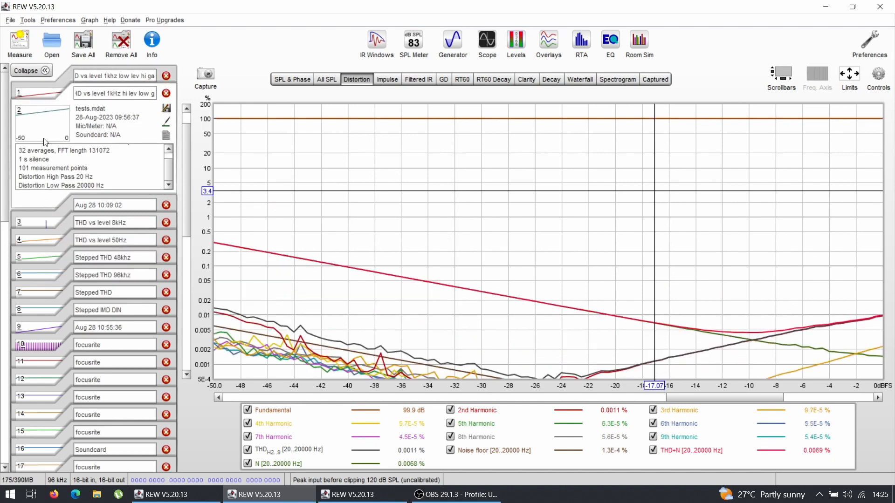
pyautogui.click(48, 96)
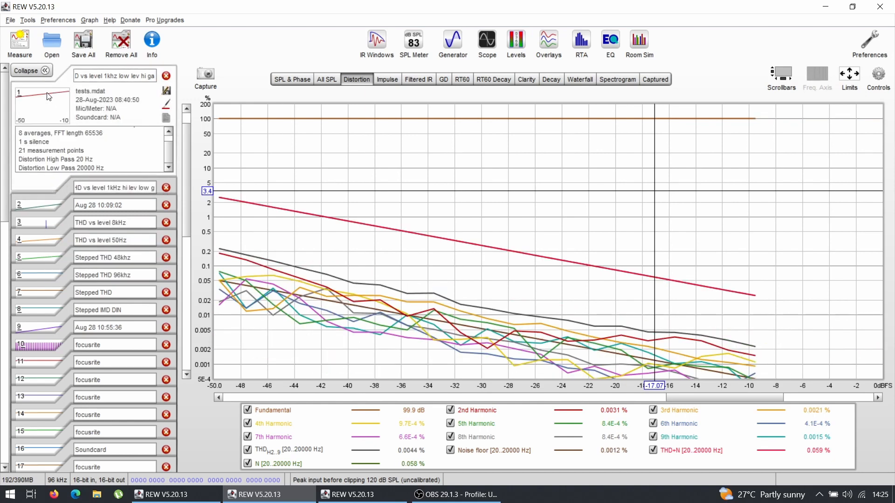
pyautogui.click(48, 203)
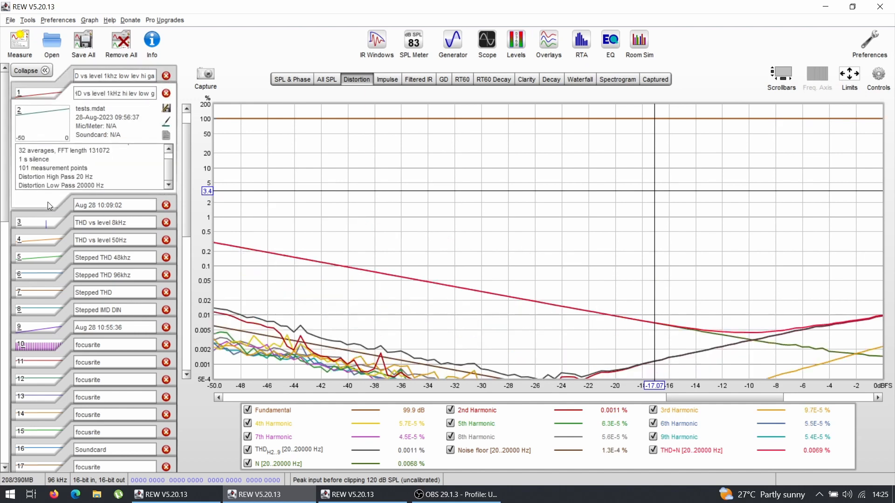
# Set the distortion graph's upper horizontal axis limit to -20 dBFS and close the limits dialog
pyautogui.click(848, 77)
pyautogui.click(614, 247)
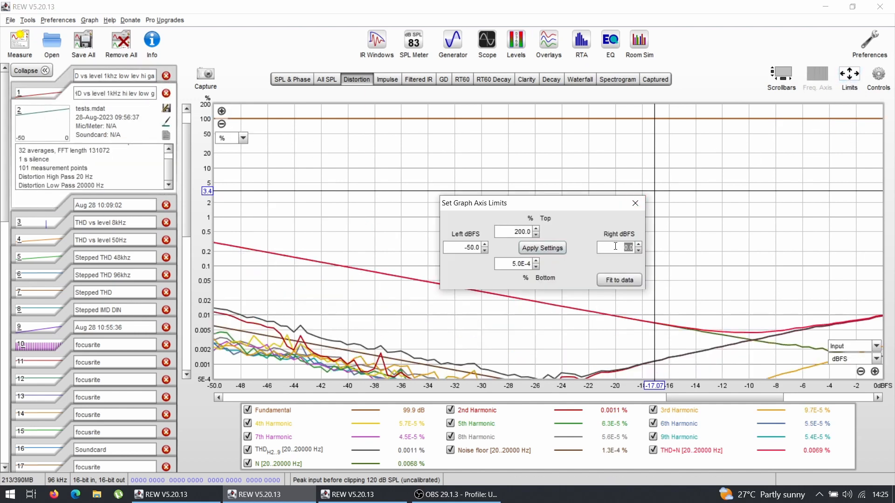
pyautogui.write('-20')
pyautogui.press('Return')
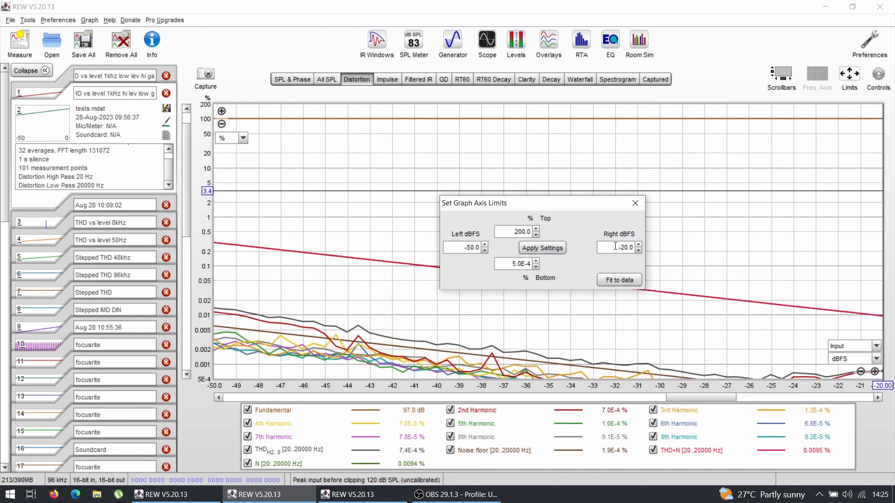
pyautogui.click(636, 203)
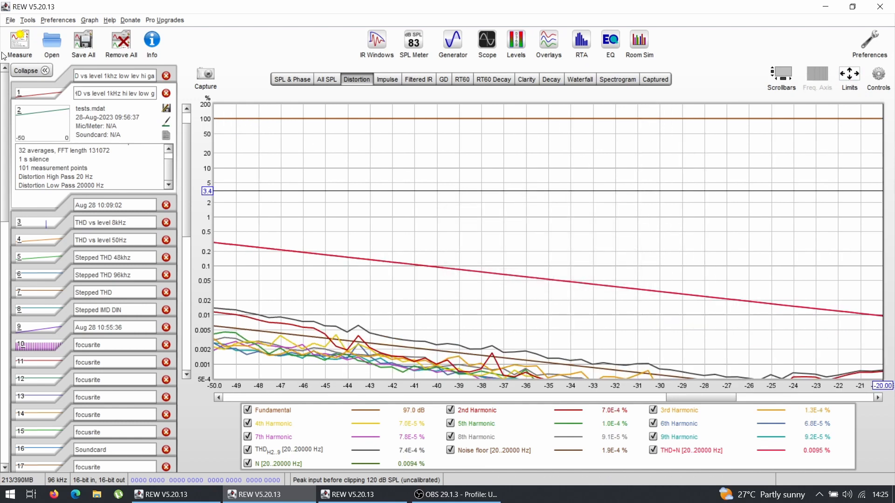
# Display measurement 1, check both 1 kHz measurement names for level and gain, and place the graph cursor on its THD+N curve near -37 dBFS
pyautogui.click(45, 95)
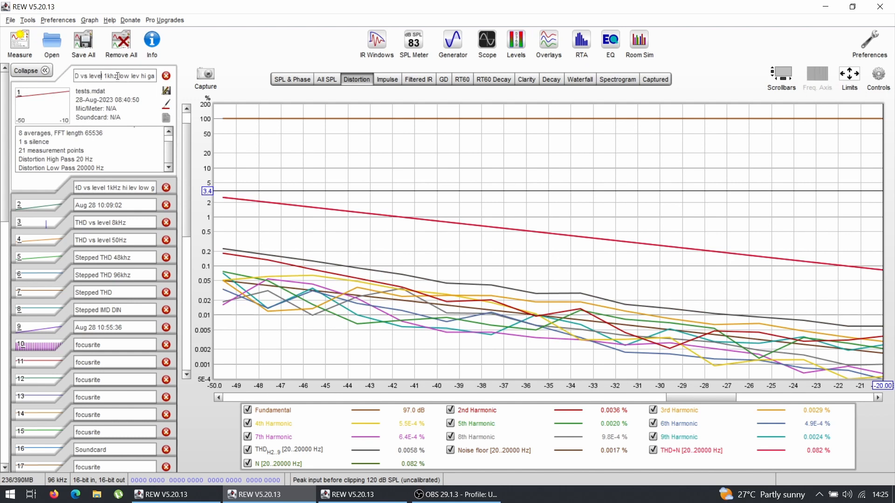
pyautogui.moveTo(117, 75); pyautogui.dragTo(161, 77)
pyautogui.click(152, 76)
pyautogui.moveTo(129, 187); pyautogui.dragTo(139, 188)
pyautogui.click(139, 188)
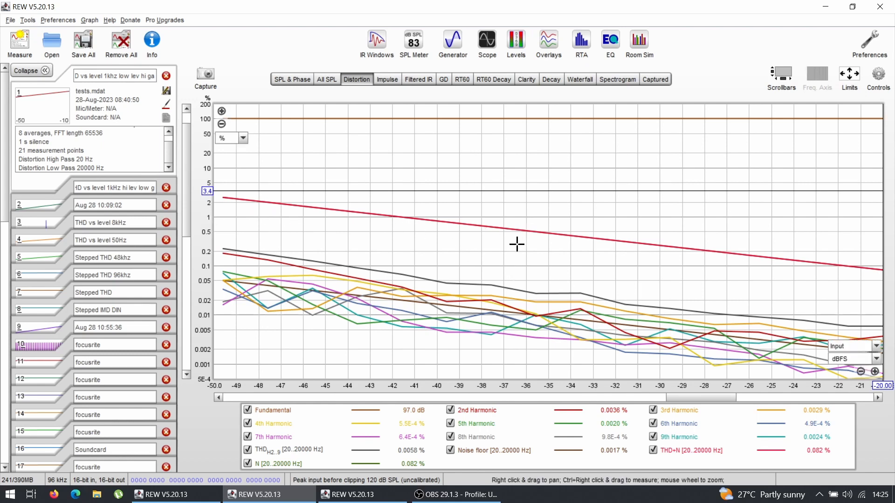
pyautogui.click(503, 229)
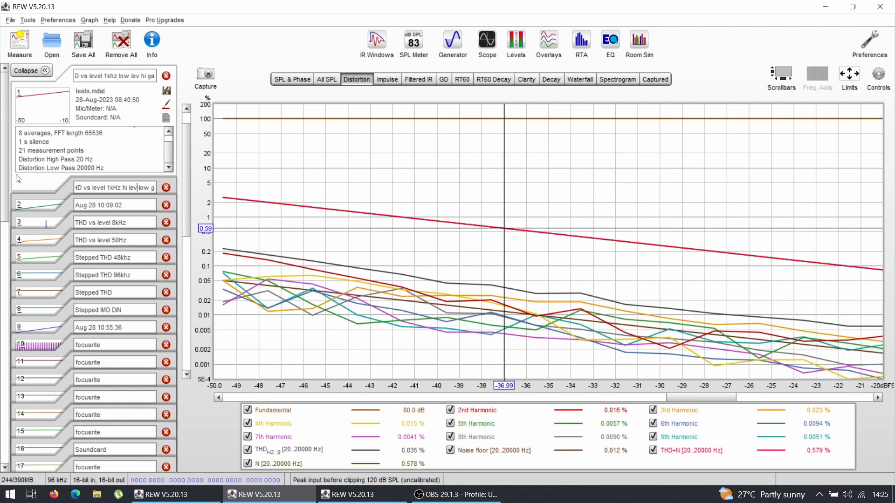
# Compare the THD+N of measurements 2 and 1 at the cursor level near -37 dBFS, ending on measurement 1
pyautogui.click(40, 203)
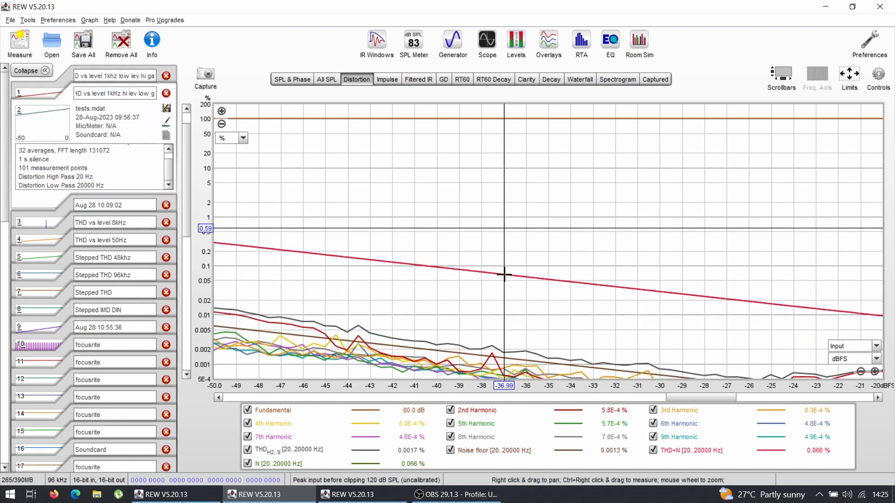
pyautogui.click(53, 96)
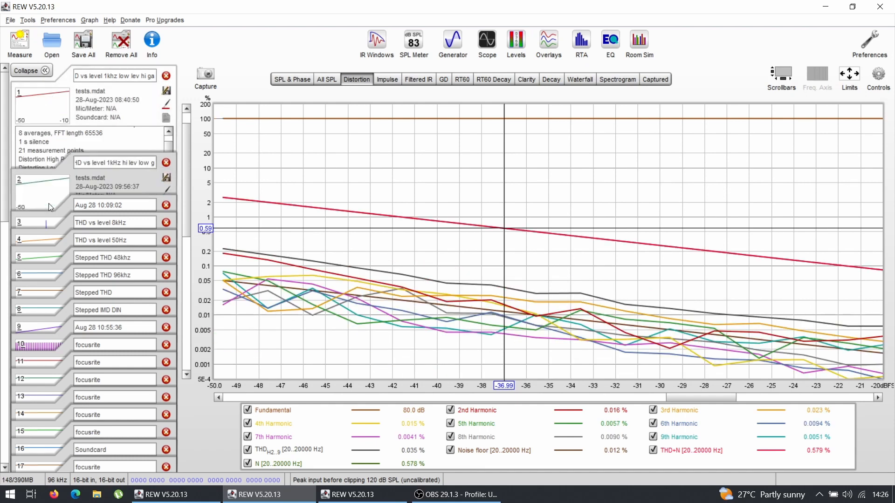
pyautogui.click(48, 203)
pyautogui.click(45, 99)
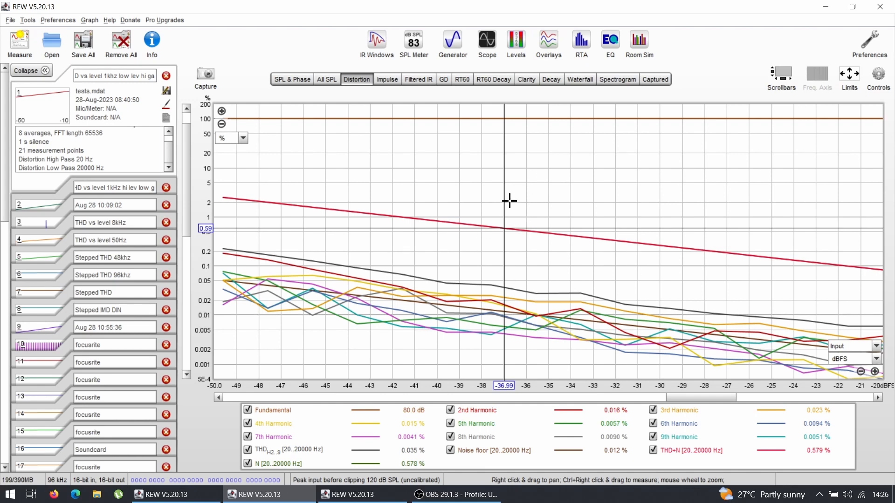
# Switch again between the two 1 kHz THD-versus-level measurements to compare their THD+N near -37 dBFS, ending on measurement 2
pyautogui.click(44, 203)
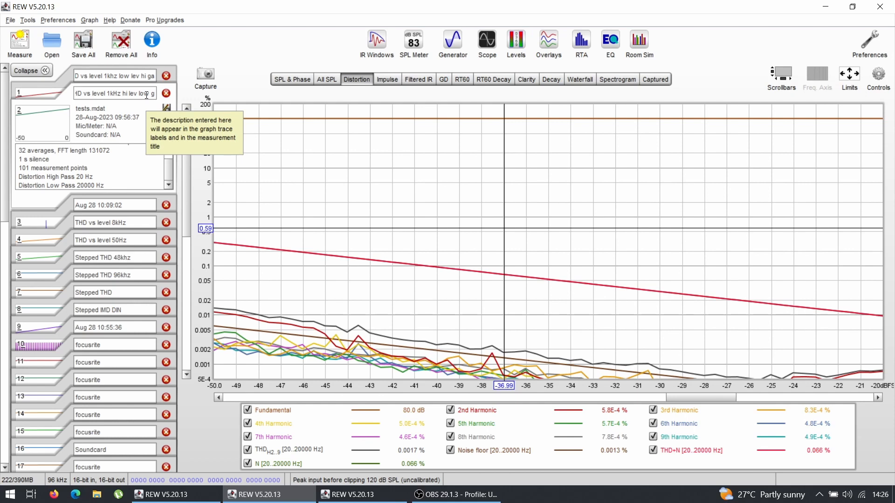
pyautogui.click(40, 96)
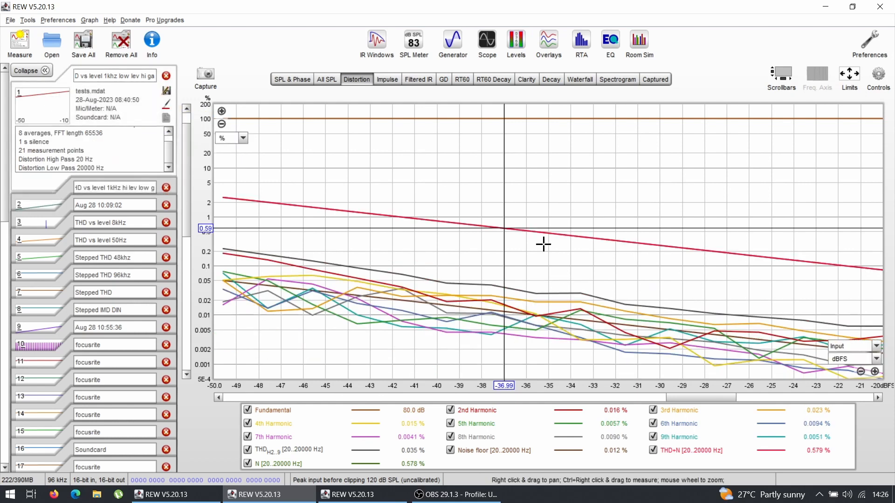
pyautogui.click(40, 206)
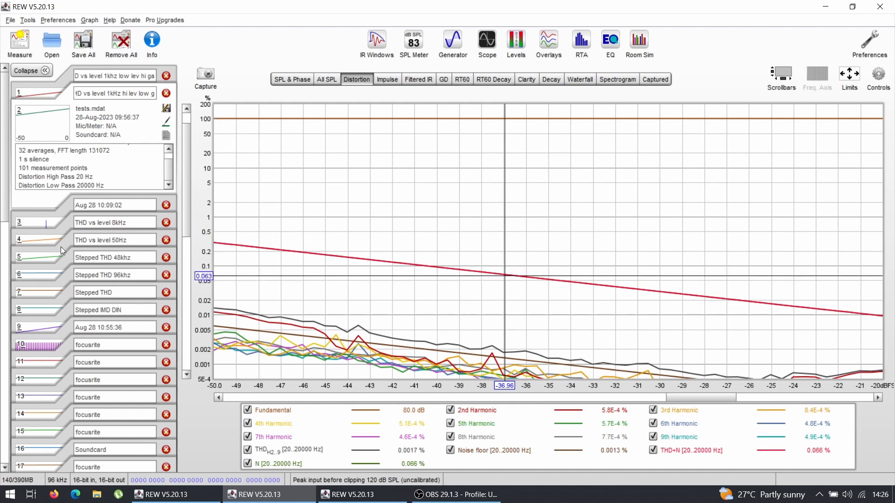
# Look through the distortion graphs of the other stored measurements and display focusrite measurement 12
pyautogui.click(47, 242)
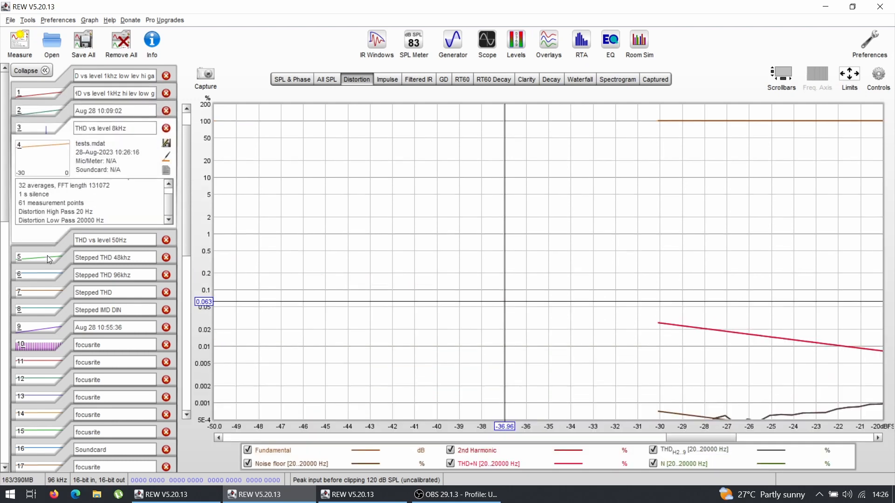
pyautogui.click(48, 259)
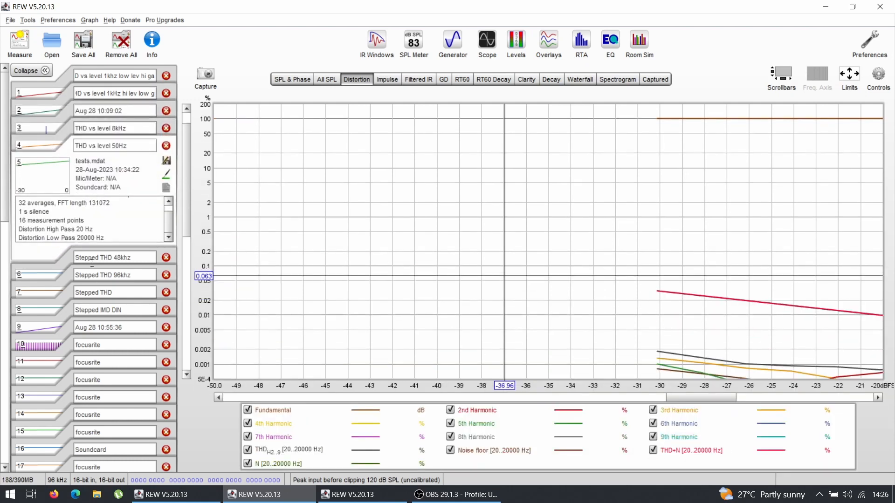
pyautogui.scroll(-3, 91, 263)
pyautogui.click(33, 223)
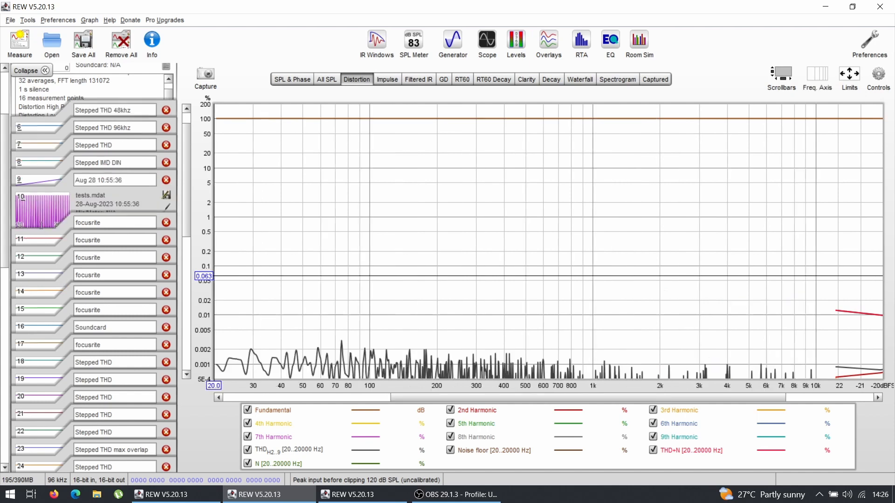
pyautogui.click(44, 244)
pyautogui.click(43, 256)
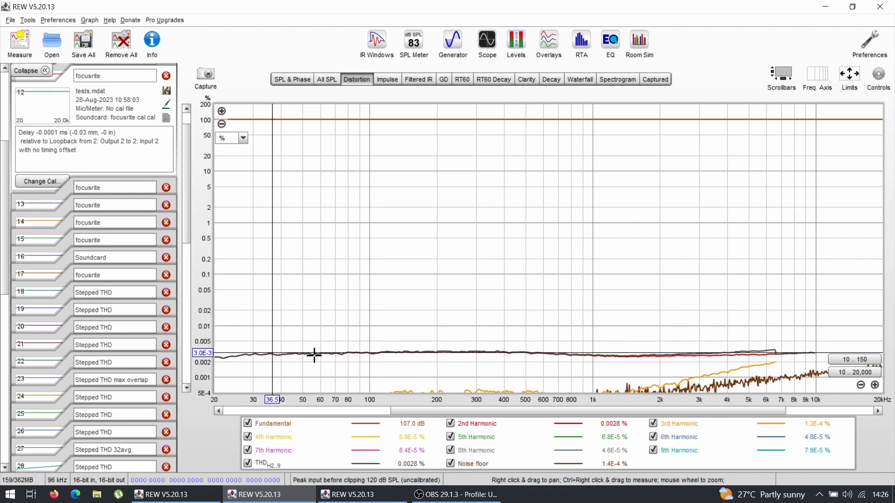
# Read the distortion of focusrite measurement 12 by placing the graph cursor on its THD curve near 28 Hz
pyautogui.click(325, 314)
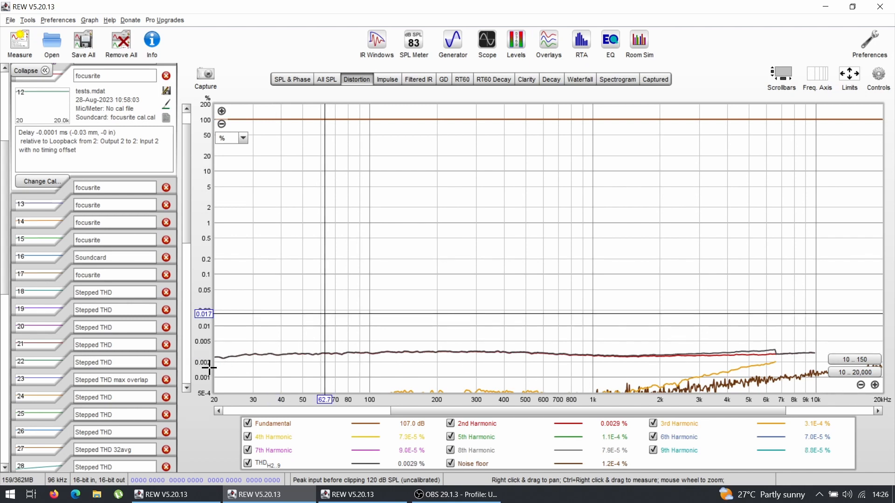
pyautogui.click(245, 354)
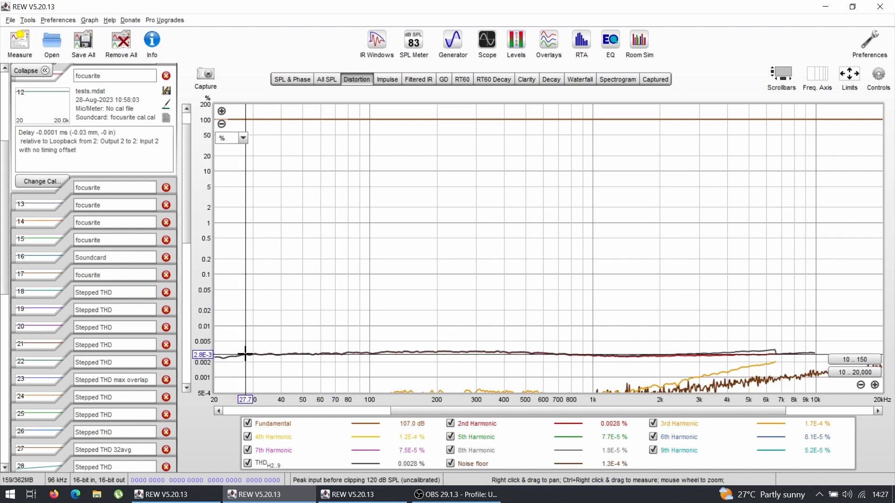
pyautogui.click(245, 354)
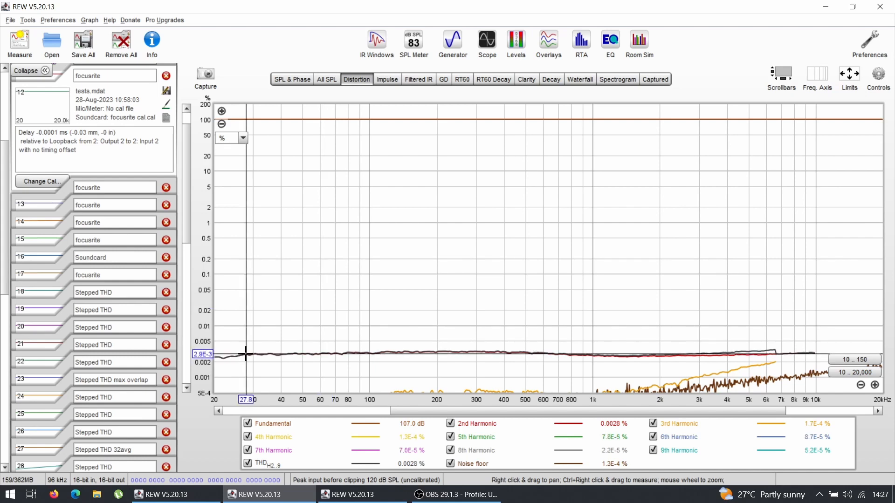
# Review the vertical axis units available for the distortion graph and show the curves in dBFS
pyautogui.click(247, 140)
pyautogui.click(245, 138)
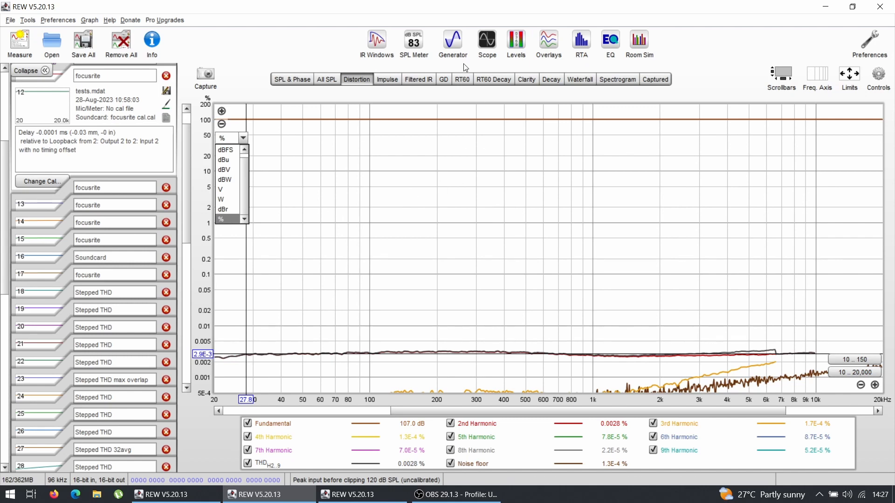
pyautogui.click(228, 219)
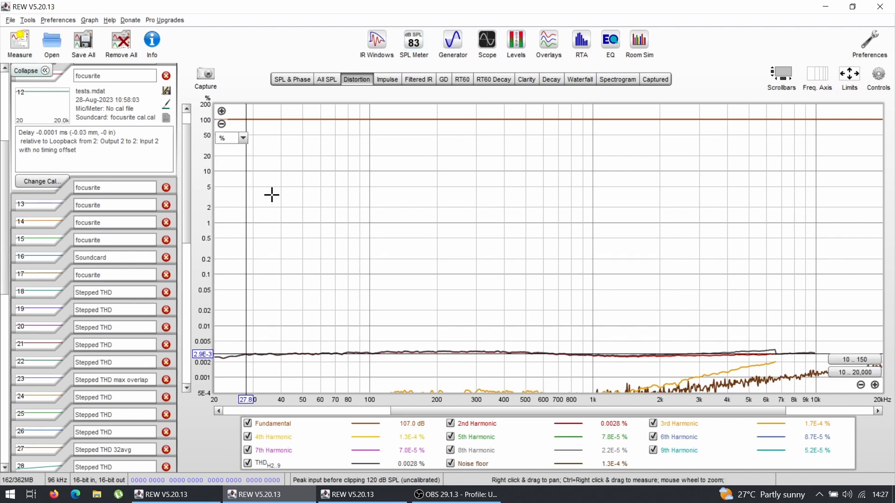
pyautogui.click(242, 138)
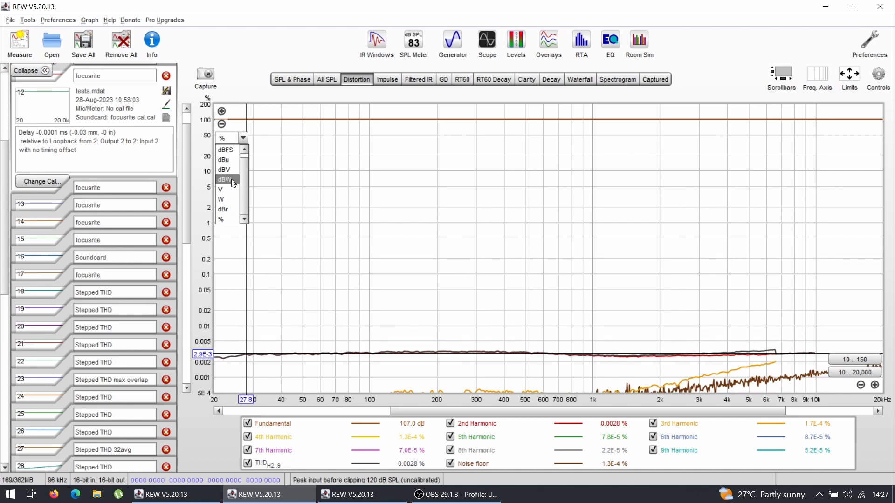
pyautogui.click(226, 150)
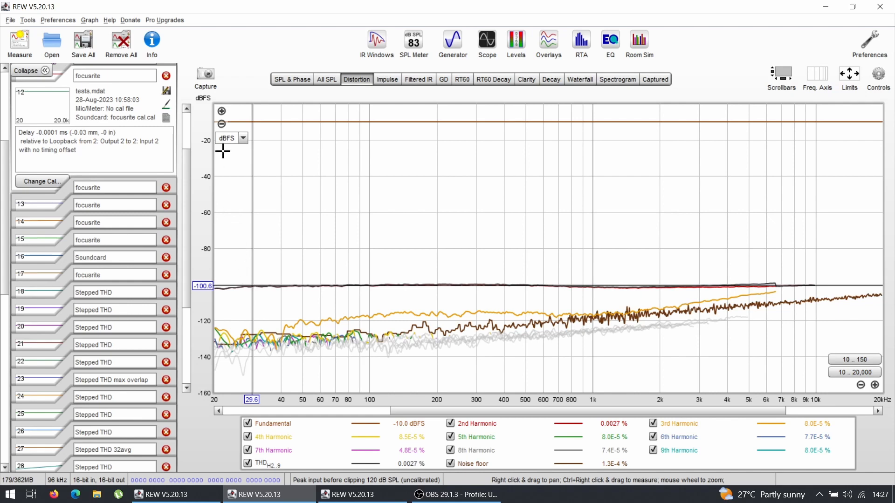
# Compare how the distortion curves read in dBr and dBFS, ending on dBFS
pyautogui.click(245, 136)
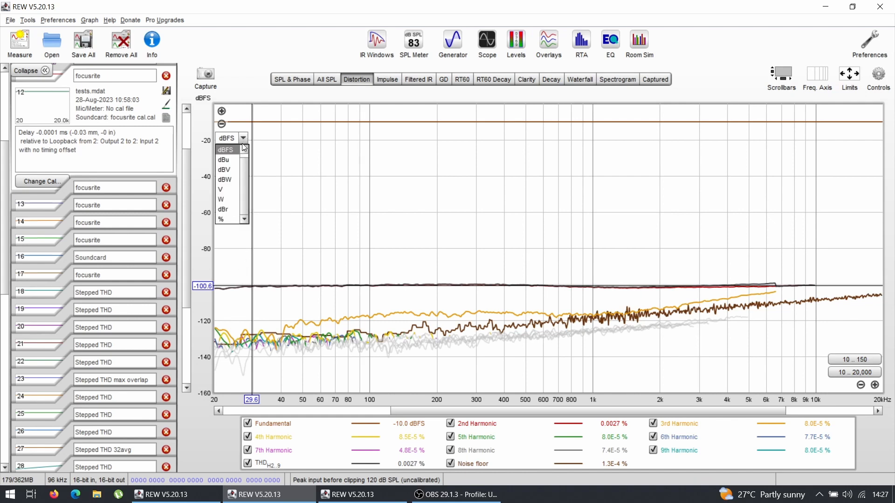
pyautogui.click(221, 210)
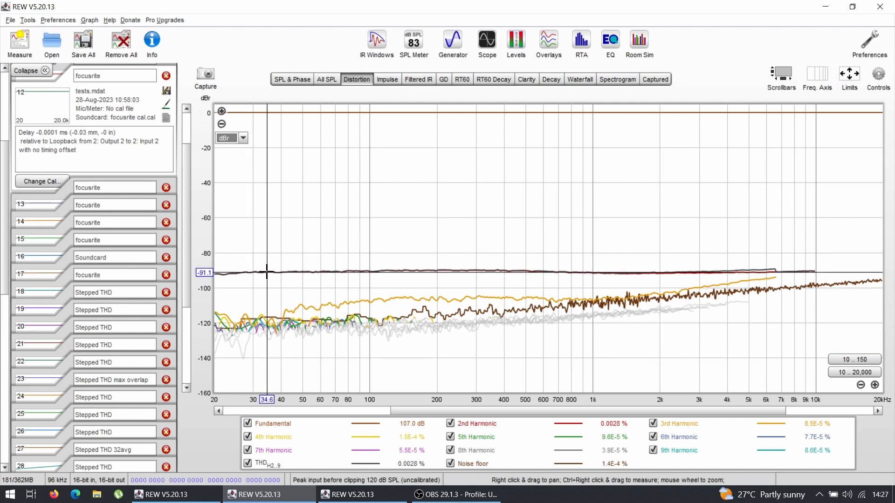
pyautogui.click(242, 138)
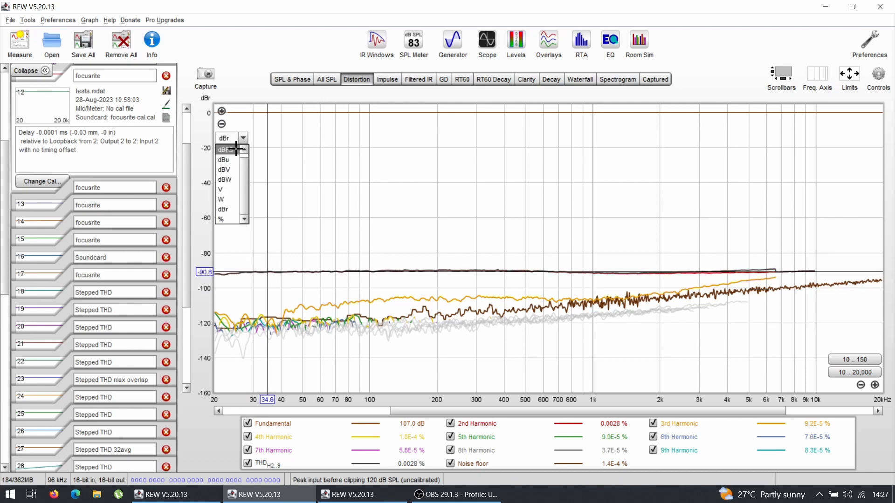
pyautogui.click(238, 149)
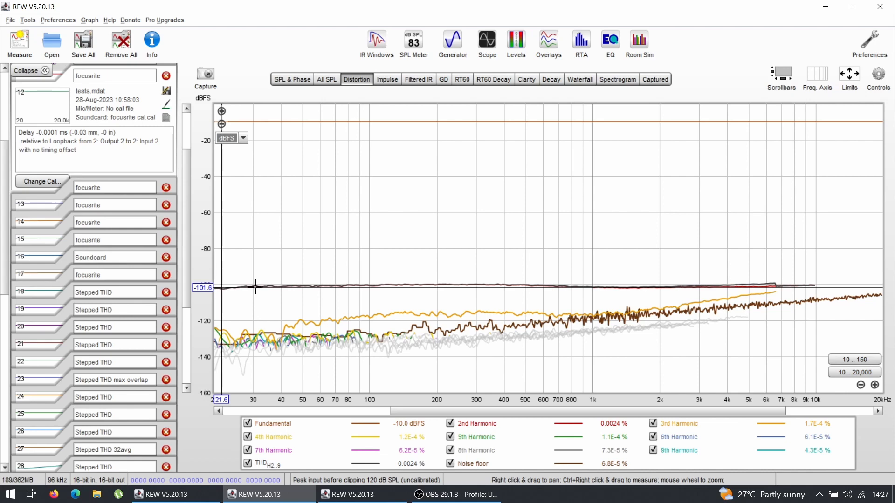
# Set the distortion graph's vertical axis unit to dBr and place the cursor on the THD curve
pyautogui.click(241, 138)
pyautogui.click(224, 210)
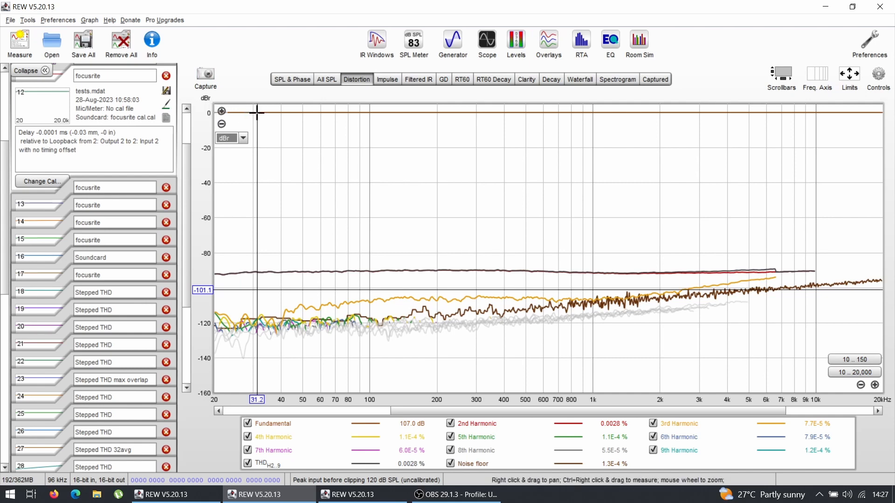
pyautogui.click(291, 272)
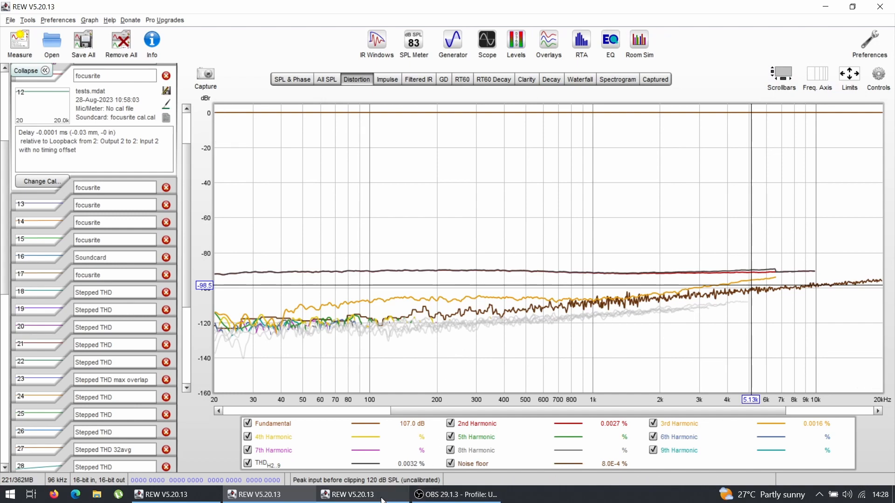
# Switch to the REW window holding the alpine.mdat measurements, check measurement 1's name and keep Stepped THD focusrite displayed
pyautogui.click(354, 494)
pyautogui.click(184, 500)
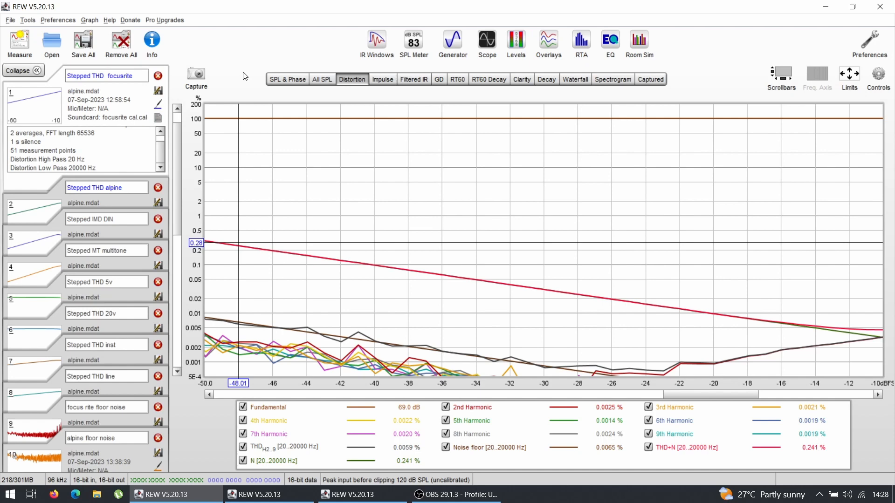
pyautogui.doubleClick(115, 76)
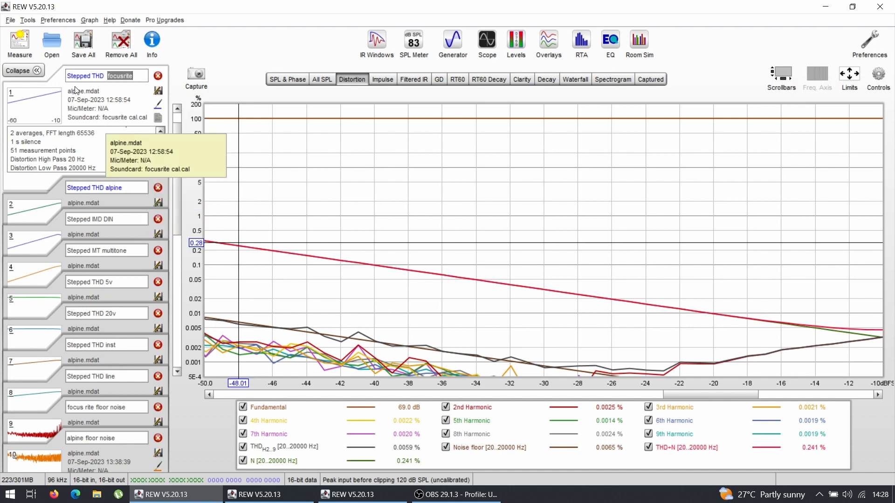
pyautogui.click(58, 102)
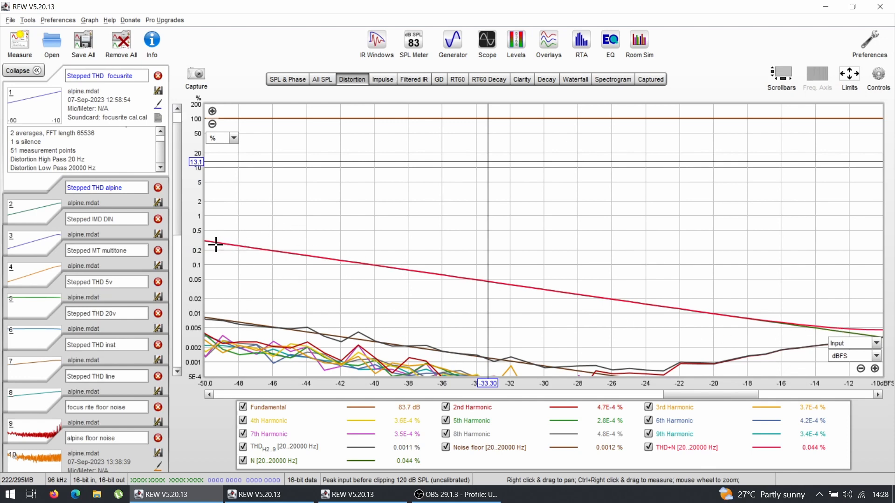
# View the focusrite stepped THD curves in dBr and dBFS, and return the vertical axis to percent
pyautogui.click(233, 139)
pyautogui.click(221, 206)
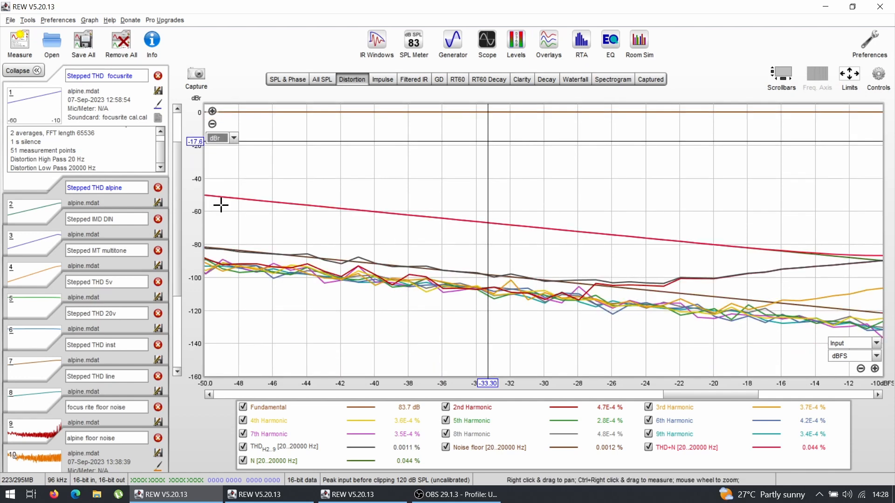
pyautogui.click(234, 138)
pyautogui.click(226, 153)
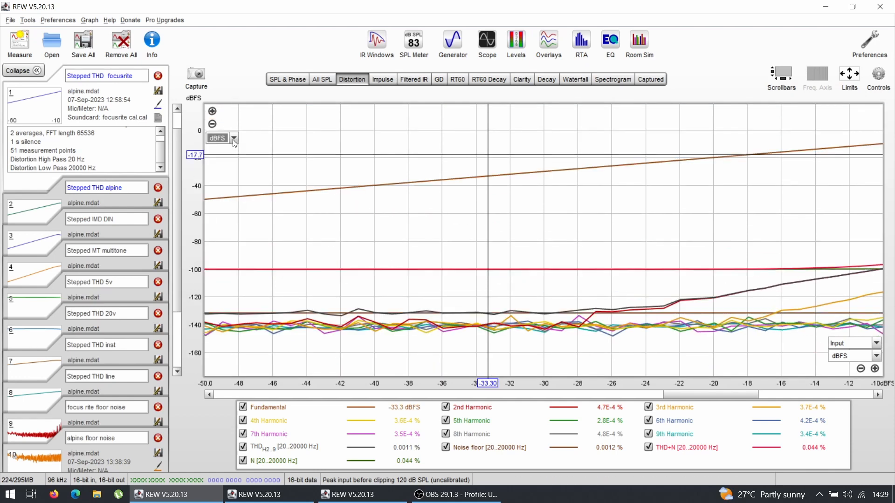
pyautogui.click(233, 138)
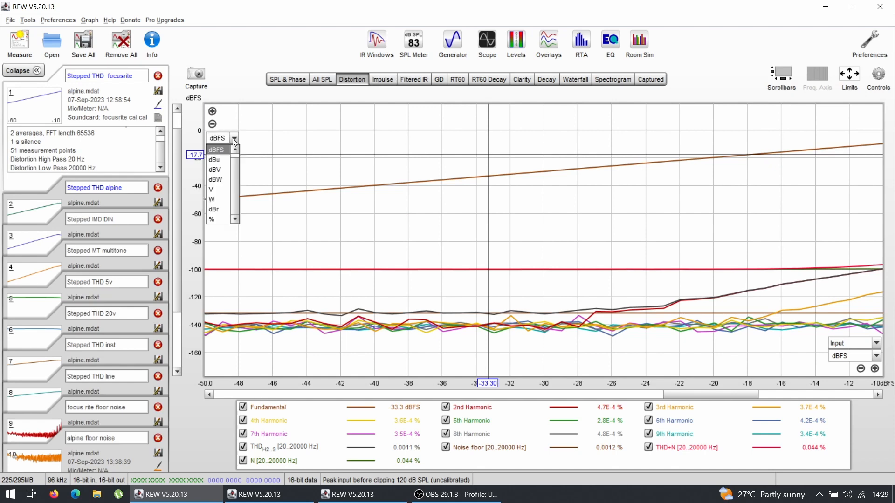
pyautogui.click(221, 217)
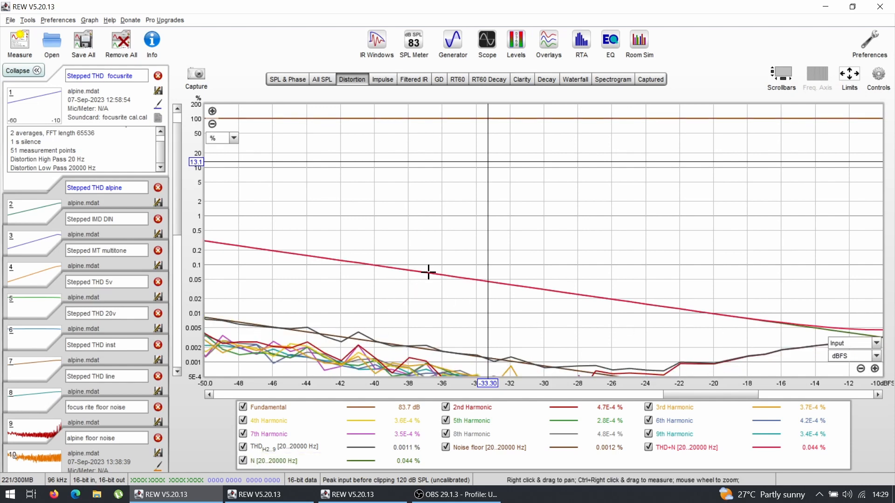
# Clear all distortion traces from the graph and show only THD+N
pyautogui.rightClick(645, 455)
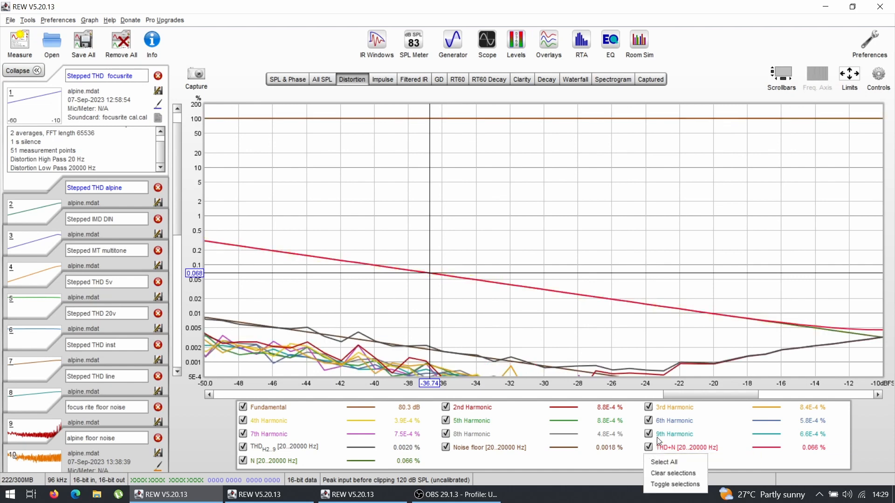
pyautogui.click(660, 474)
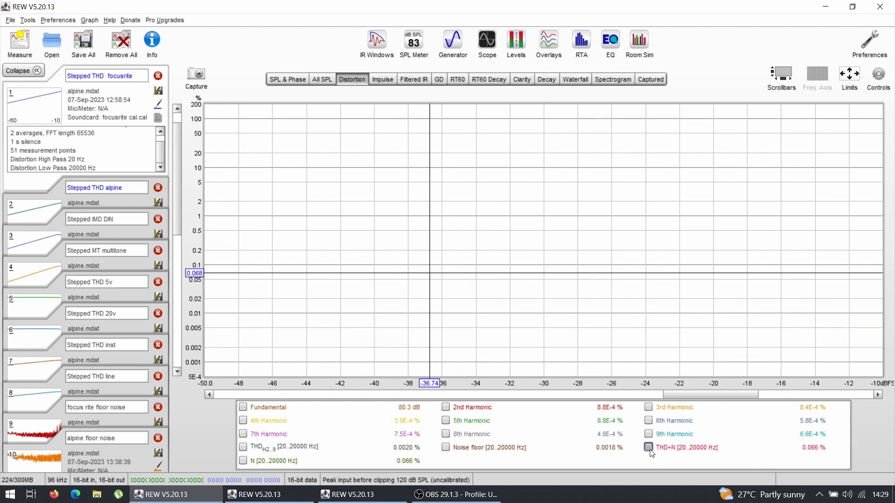
pyautogui.click(649, 448)
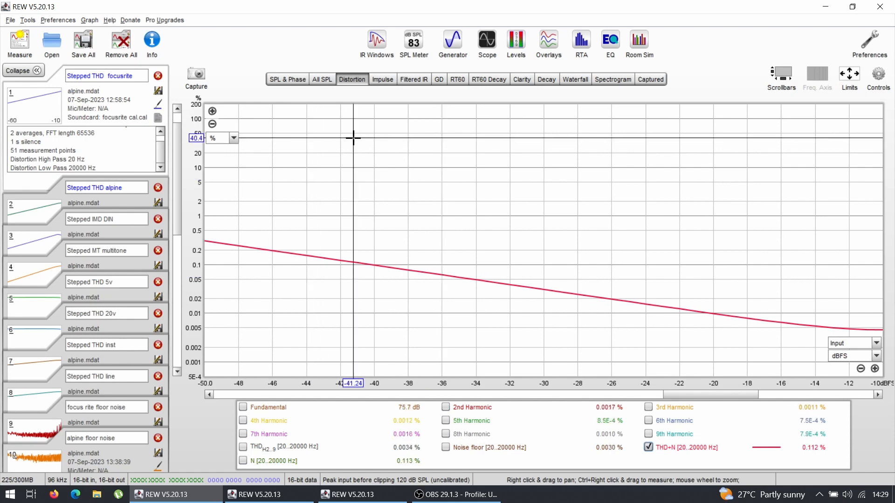
# Compare the THD+N curves of Stepped THD focusrite and Stepped THD alpine near -14.6 and -50 dBFS, ending on alpine
pyautogui.moveTo(569, 124); pyautogui.dragTo(804, 136)
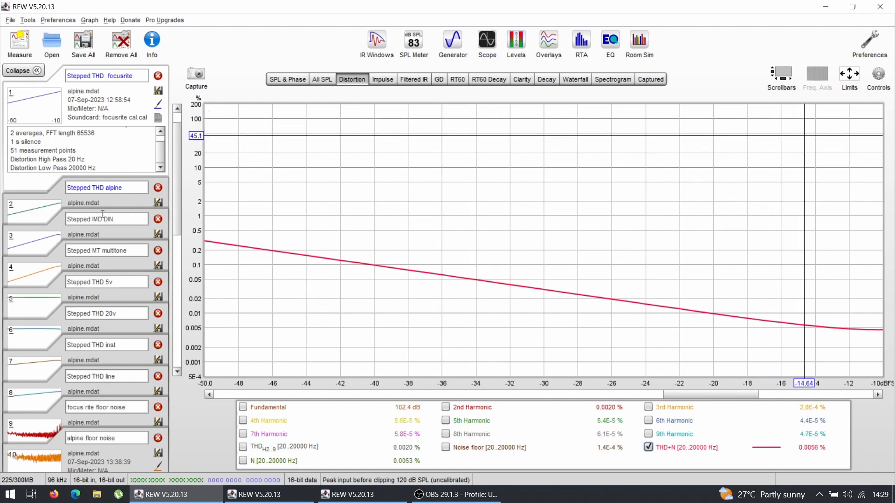
pyautogui.click(40, 213)
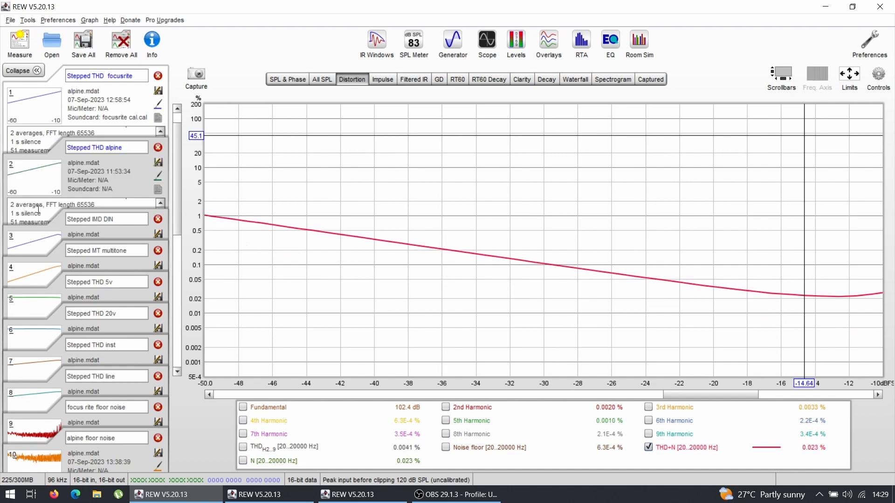
pyautogui.click(31, 106)
pyautogui.click(33, 125)
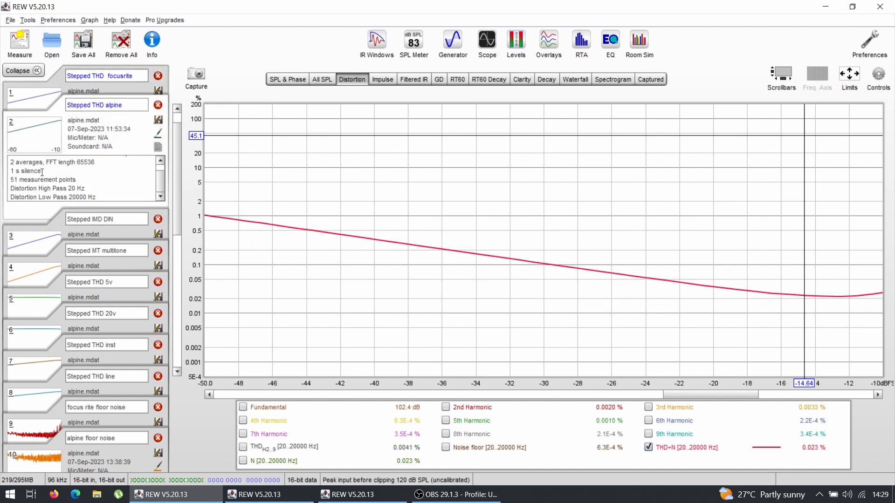
pyautogui.click(32, 104)
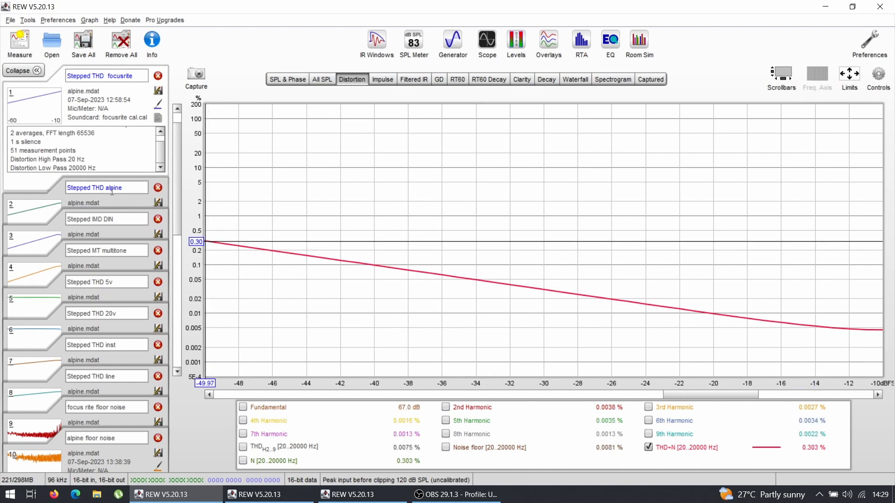
pyautogui.click(38, 201)
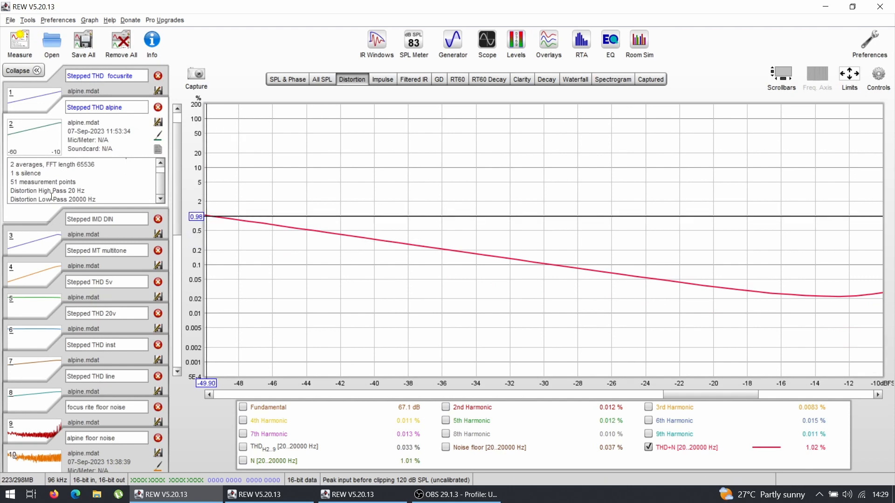
# Compare the percent THD+N curves of Stepped THD focusrite and Stepped THD alpine by alternating between them, ending on focusrite
pyautogui.click(40, 102)
pyautogui.click(40, 205)
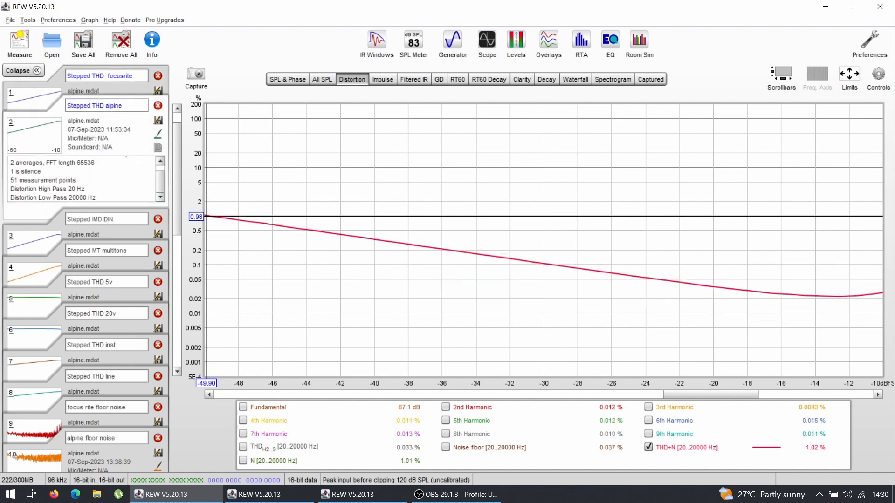
pyautogui.click(38, 99)
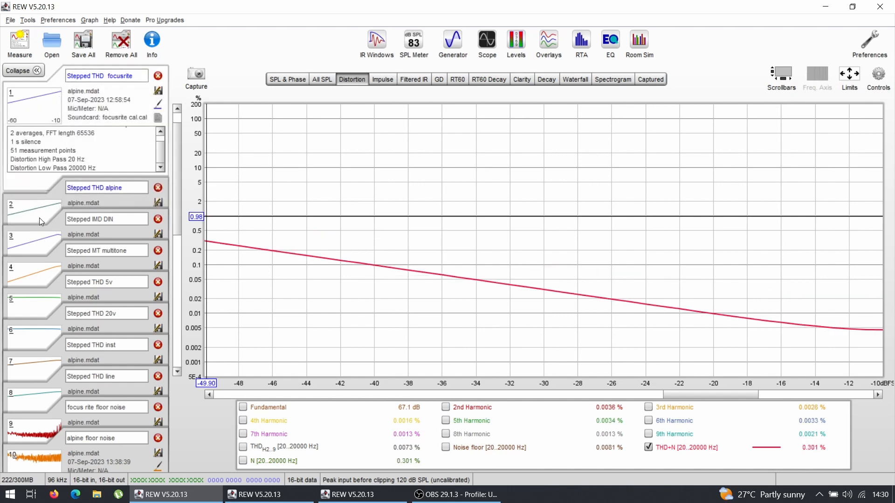
pyautogui.click(40, 217)
pyautogui.click(34, 105)
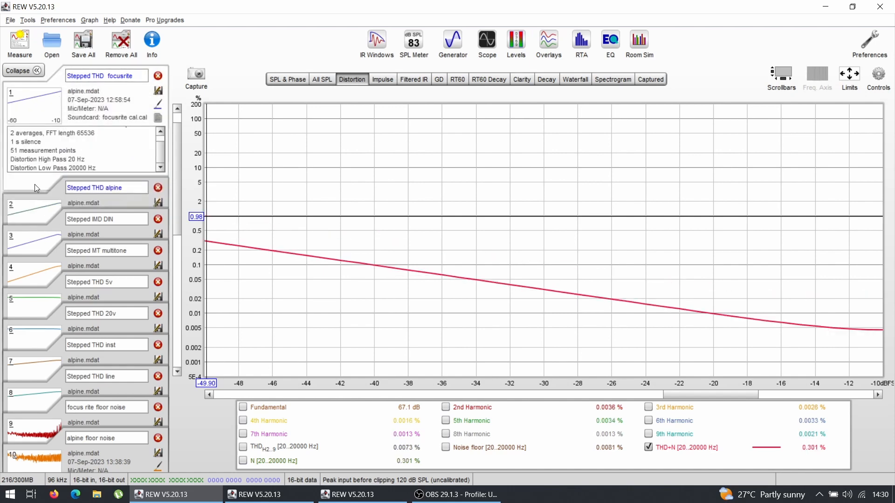
pyautogui.click(41, 218)
pyautogui.click(35, 104)
pyautogui.click(40, 217)
pyautogui.click(36, 104)
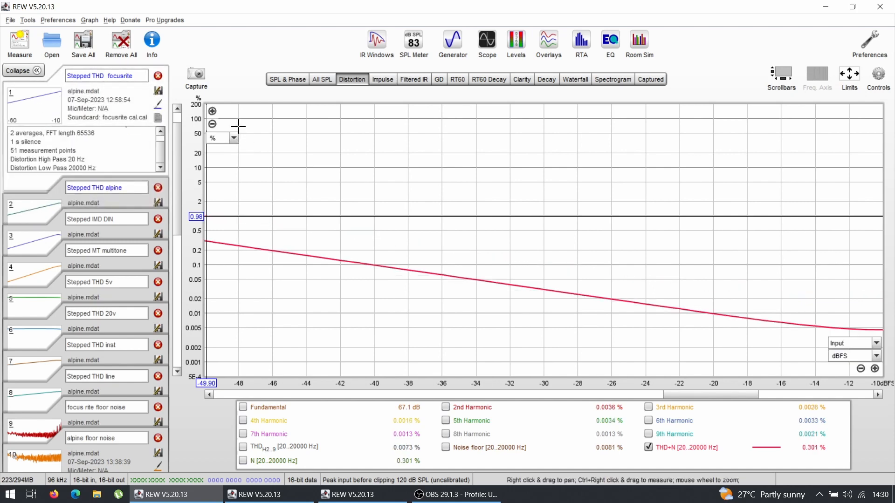
# Set the vertical axis to dBFS and compare the focusrite and alpine THD+N curves near -48.6 dBFS input, ending on alpine
pyautogui.click(233, 138)
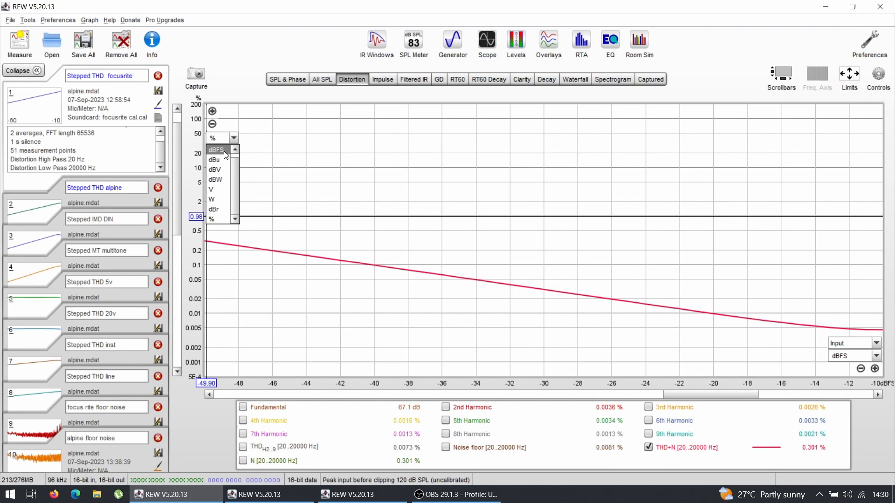
pyautogui.click(225, 150)
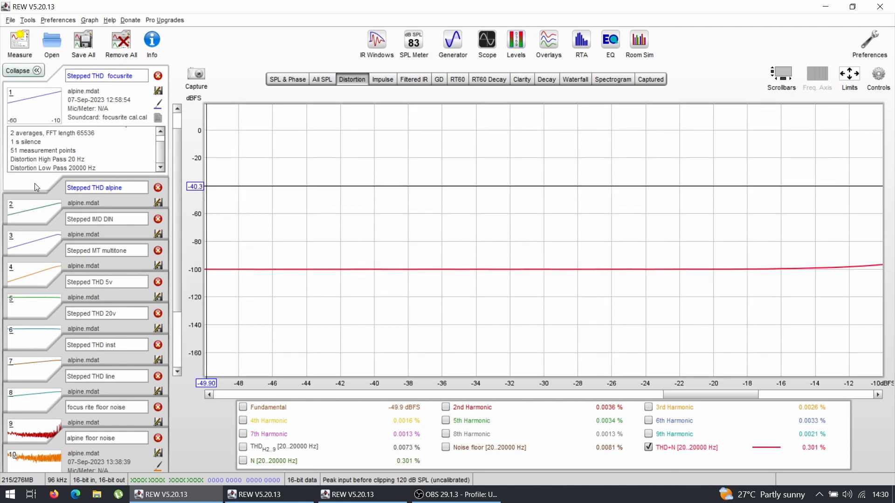
pyautogui.click(38, 213)
pyautogui.click(32, 108)
pyautogui.click(113, 76)
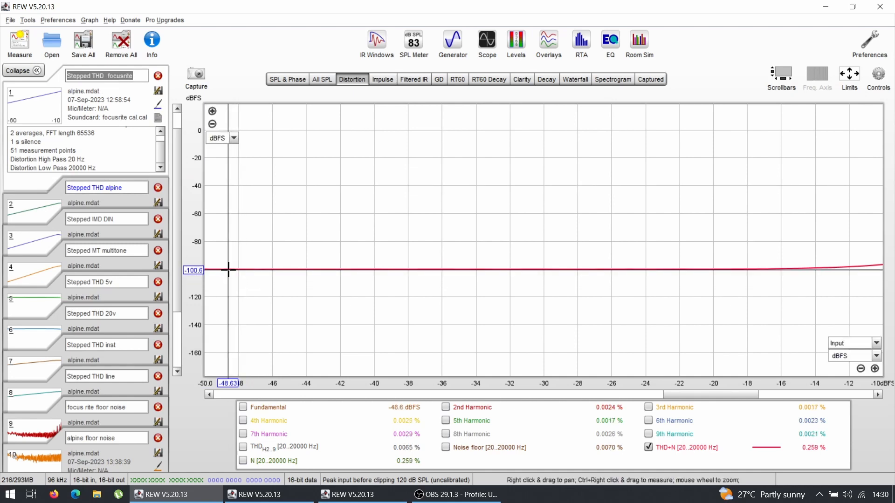
pyautogui.click(36, 214)
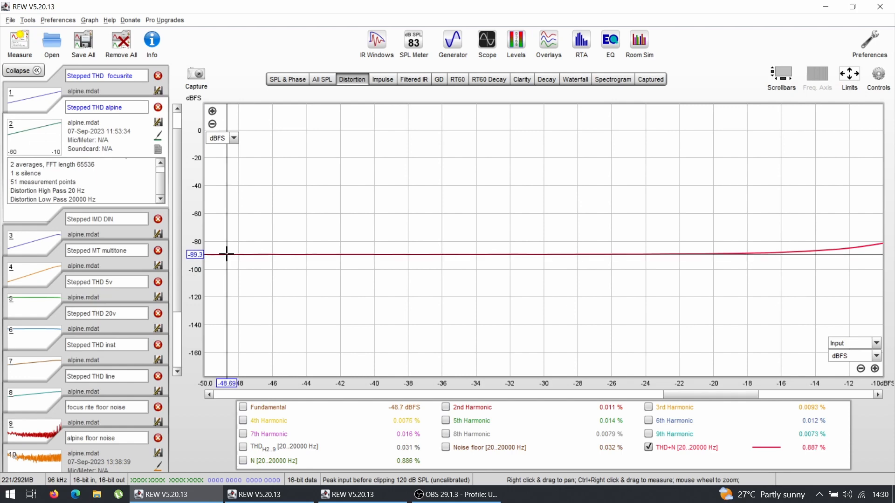
# Alternate repeatedly between the focusrite and alpine THD+N curves in dBFS to compare their levels, ending on alpine
pyautogui.click(31, 104)
pyautogui.click(33, 219)
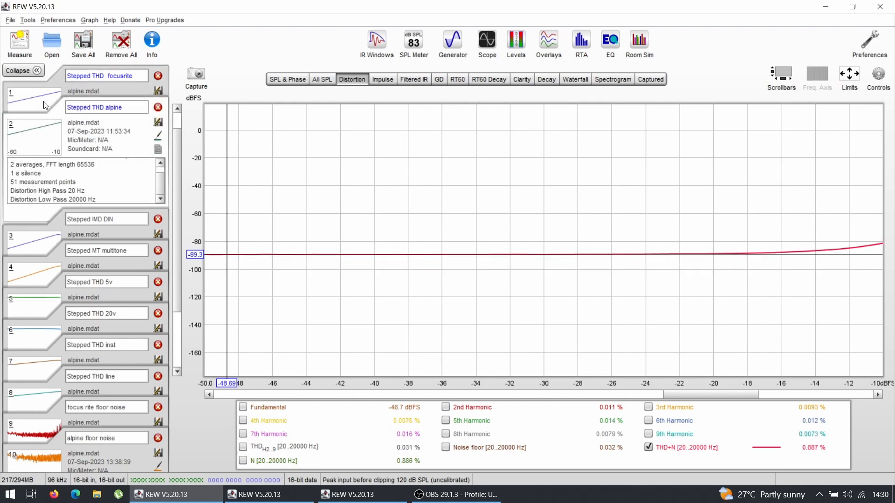
pyautogui.click(45, 105)
pyautogui.click(35, 215)
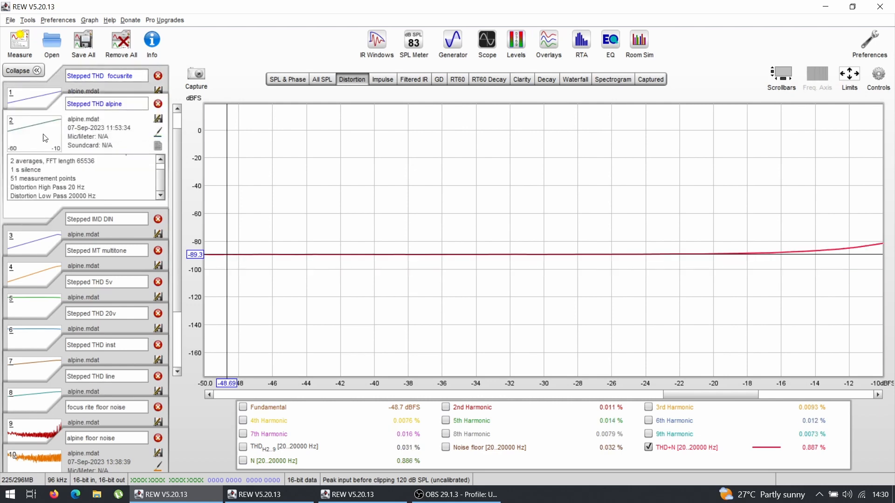
pyautogui.click(43, 104)
pyautogui.click(36, 217)
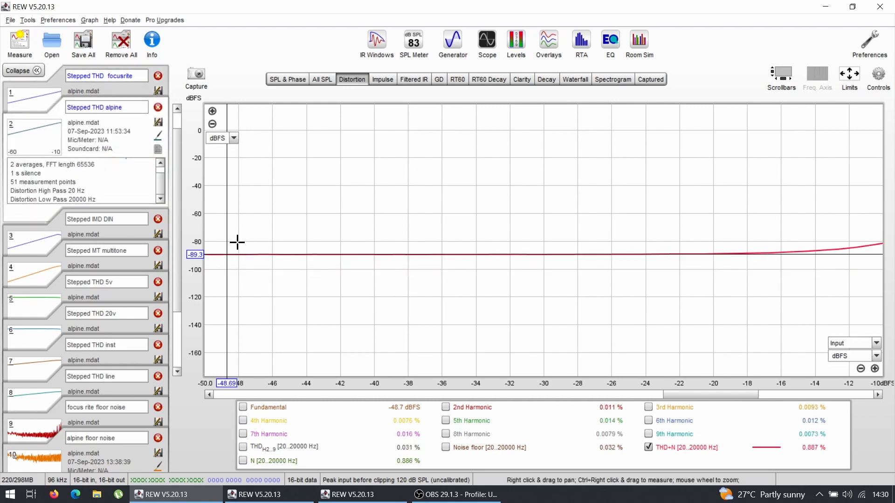
pyautogui.click(46, 102)
pyautogui.click(43, 205)
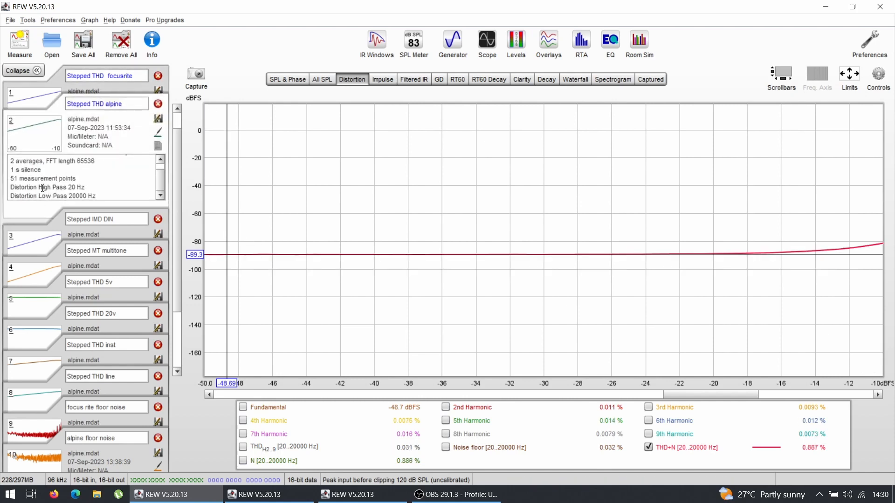
pyautogui.click(42, 105)
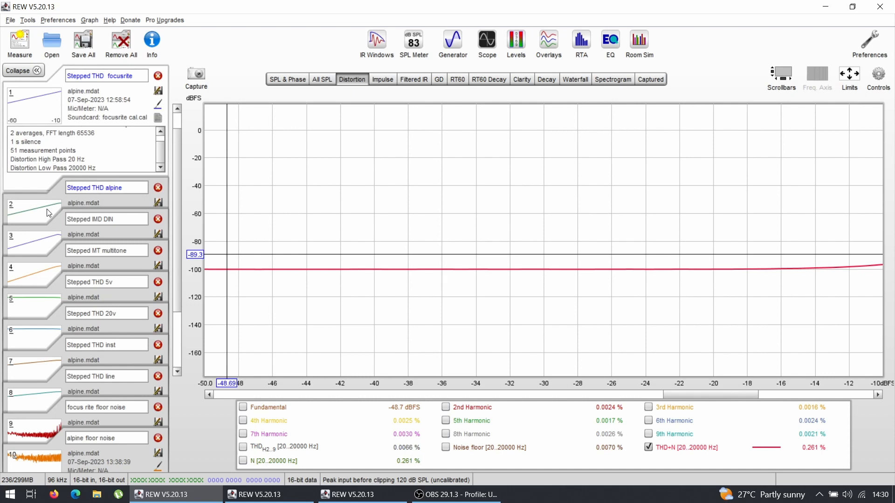
pyautogui.click(48, 213)
pyautogui.click(44, 98)
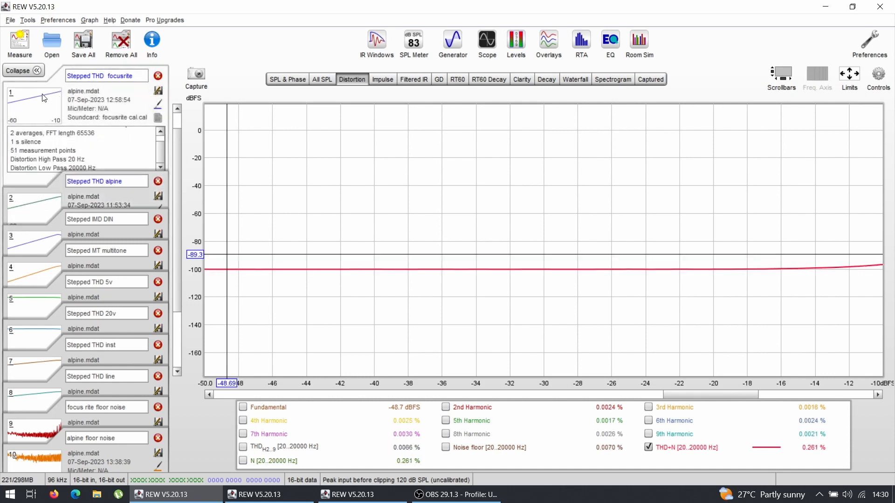
pyautogui.click(40, 216)
pyautogui.moveTo(303, 256)
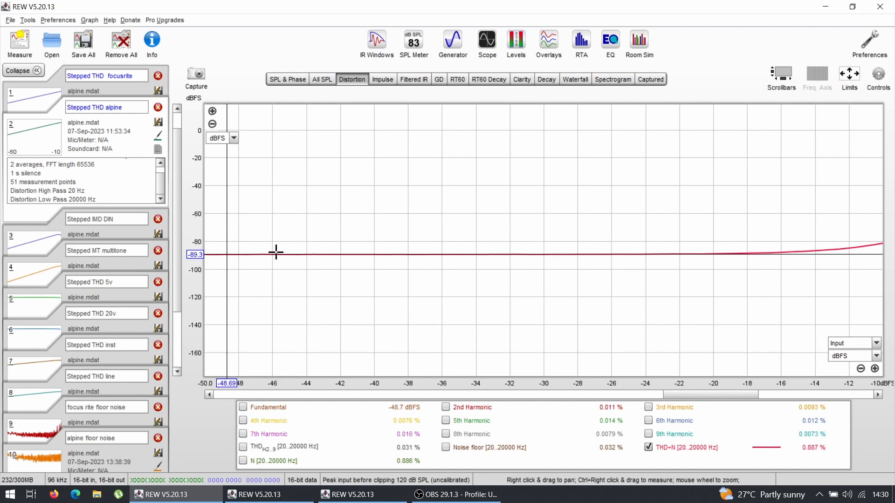
# Recheck the dBFS THD+N difference between both devices and read the focusrite curve near -48 dBFS input
pyautogui.click(40, 100)
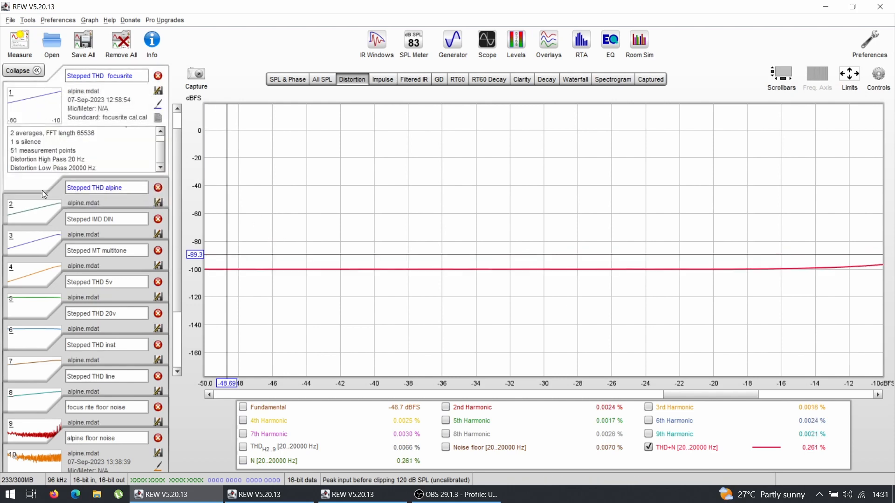
pyautogui.click(40, 215)
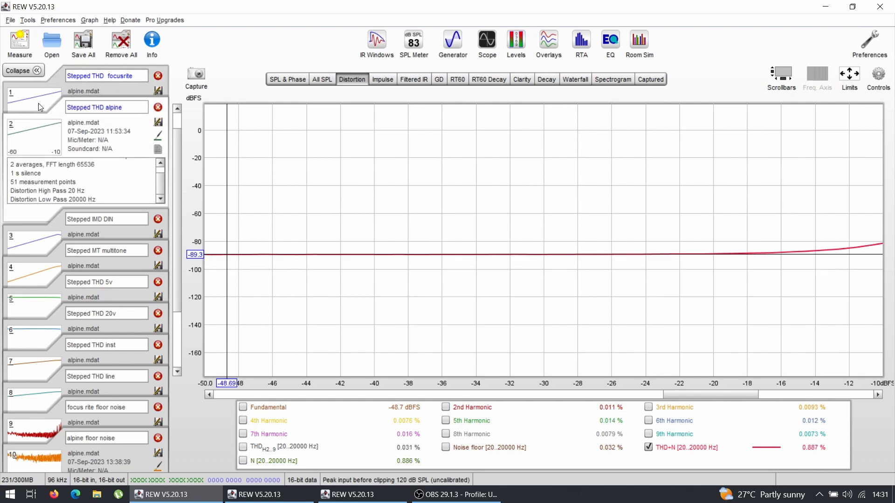
pyautogui.click(38, 102)
pyautogui.click(35, 194)
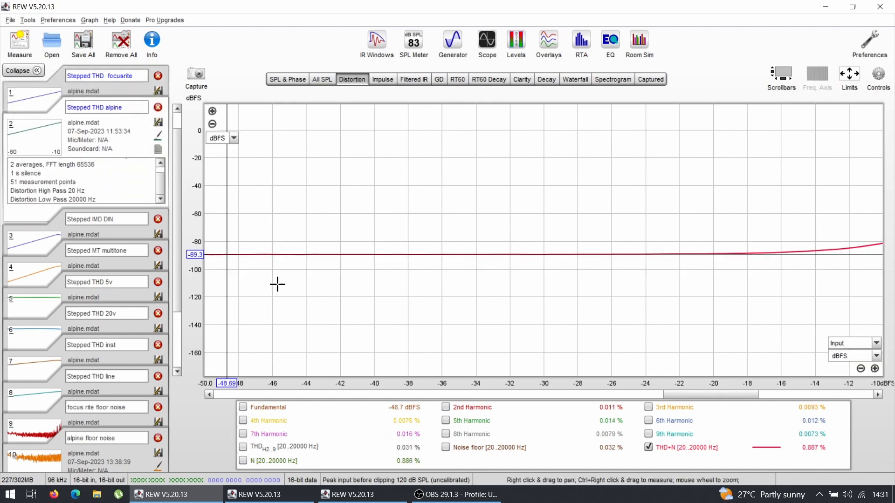
pyautogui.click(44, 97)
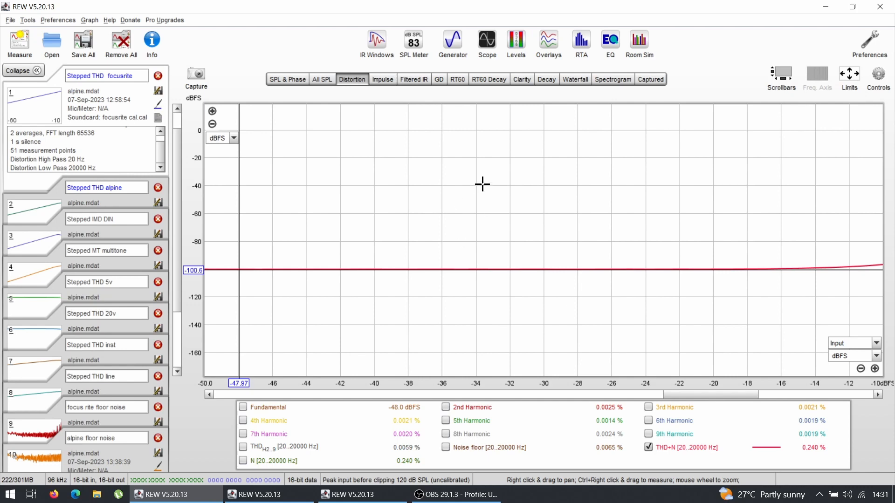
# Open the signal generator and the RTA, and move the RTA window aside so both are visible
pyautogui.click(454, 40)
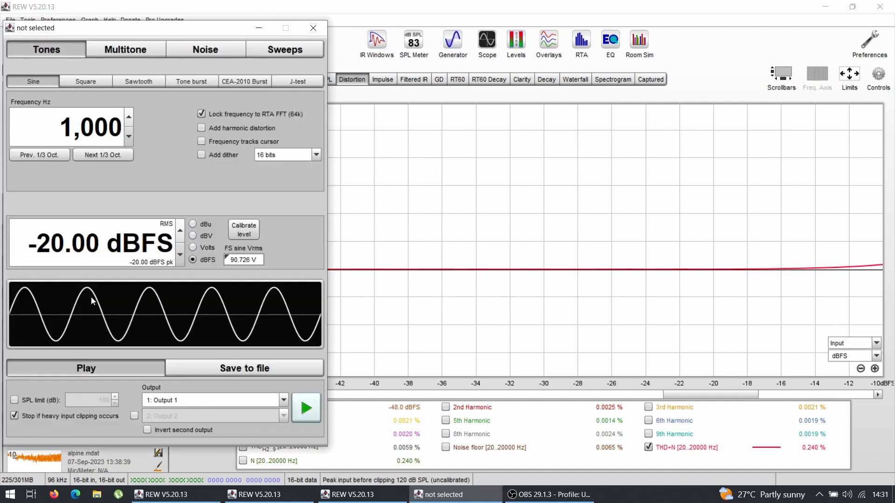
pyautogui.click(581, 41)
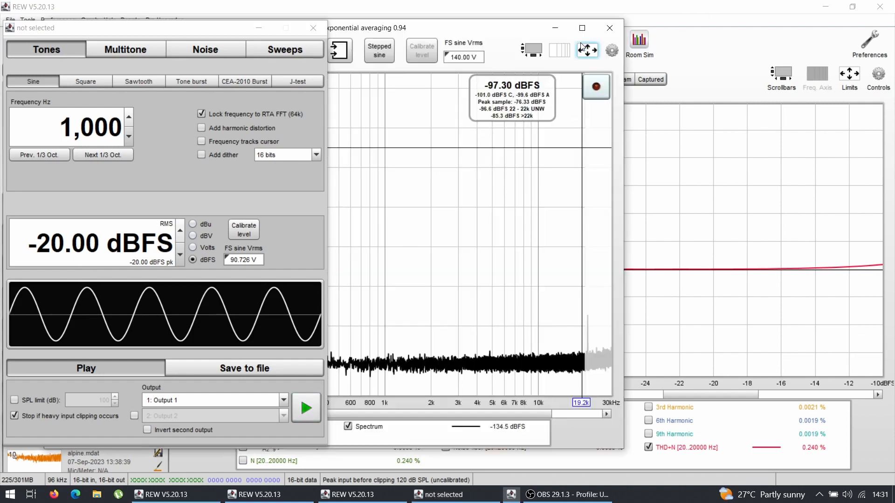
pyautogui.moveTo(576, 30); pyautogui.dragTo(756, 33)
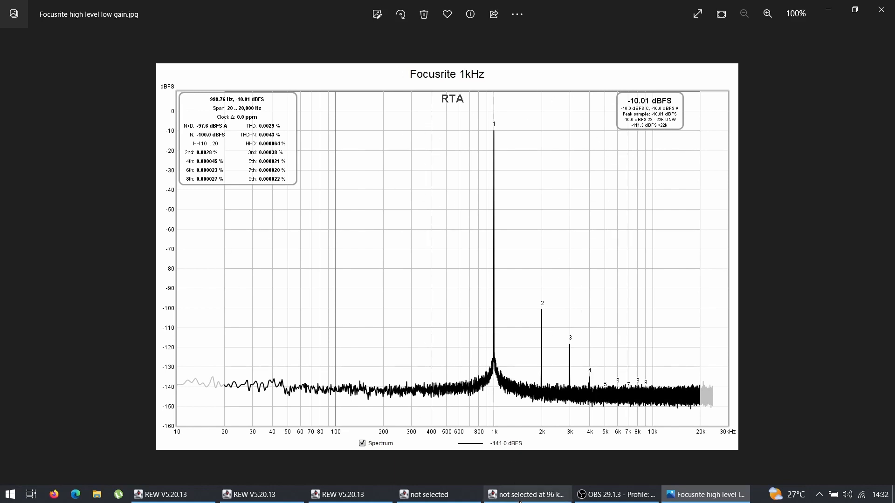
# Switch from the Focusrite high level low gain.jpg image back to REW, with the generator and RTA windows in front
pyautogui.click(357, 501)
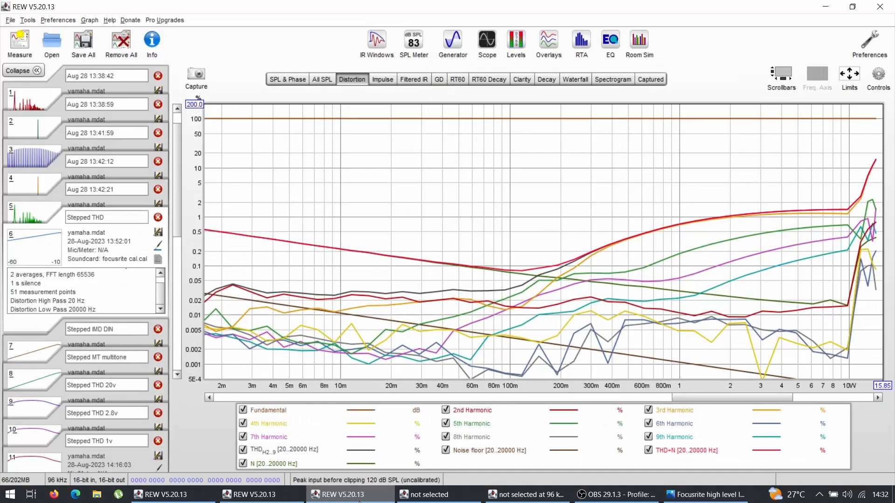
pyautogui.click(433, 498)
pyautogui.click(513, 502)
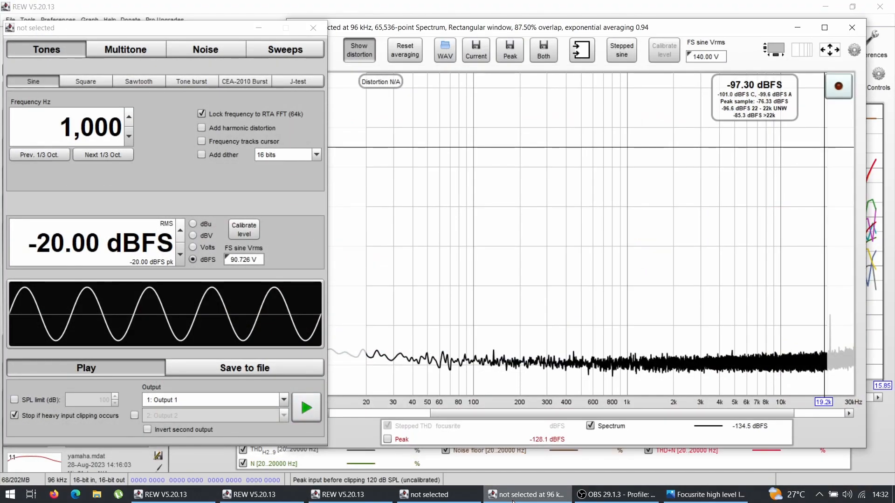
# Review the generator's dual-tone and triple-tone signals, and select the multitone signal
pyautogui.click(112, 48)
pyautogui.click(95, 81)
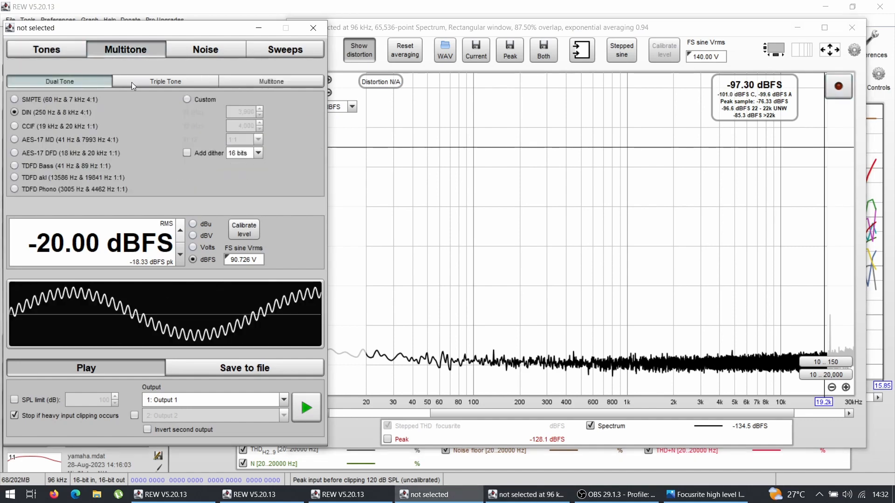
pyautogui.click(161, 86)
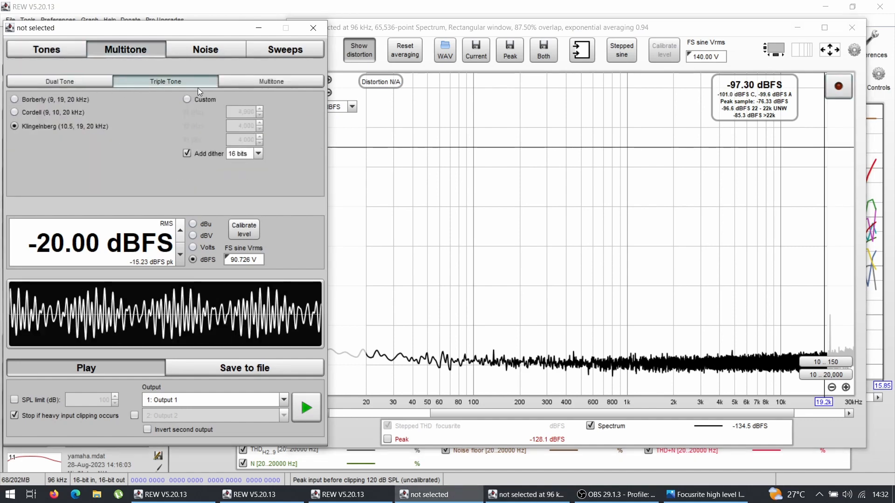
pyautogui.click(236, 84)
pyautogui.click(59, 84)
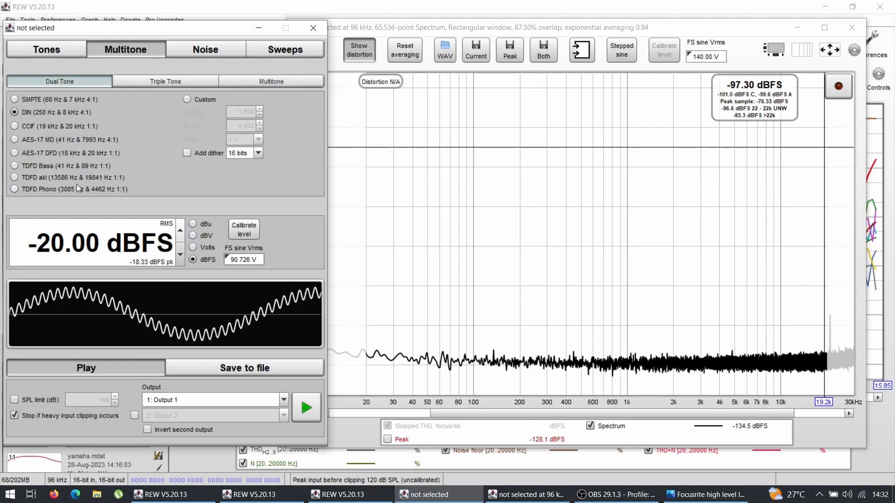
pyautogui.click(247, 82)
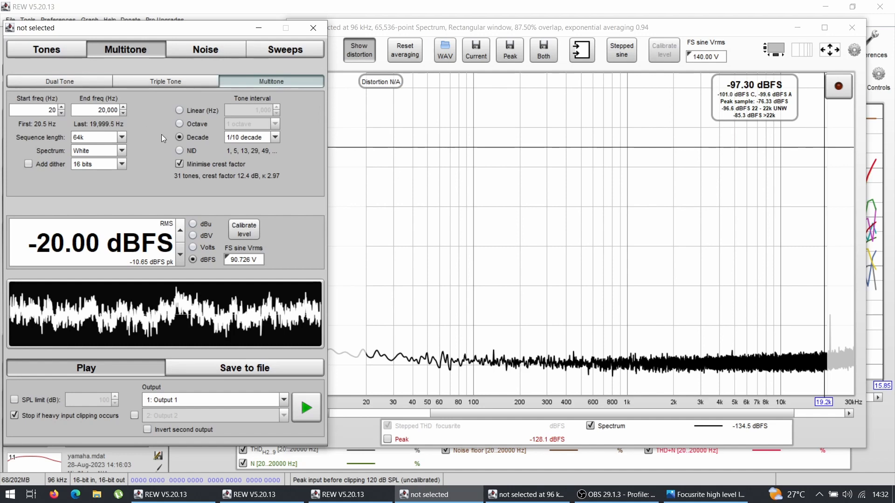
# Choose a 64k sequence length and a 1/10 decade tone interval for the multitone signal
pyautogui.click(87, 139)
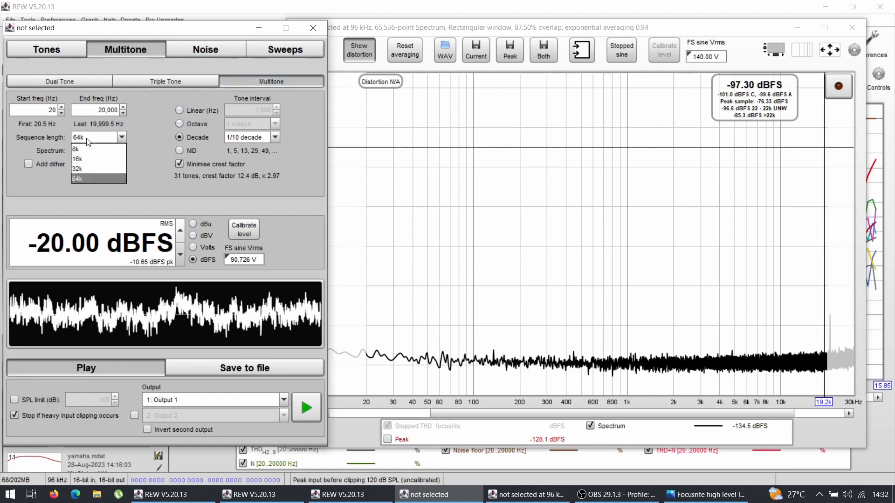
pyautogui.doubleClick(87, 139)
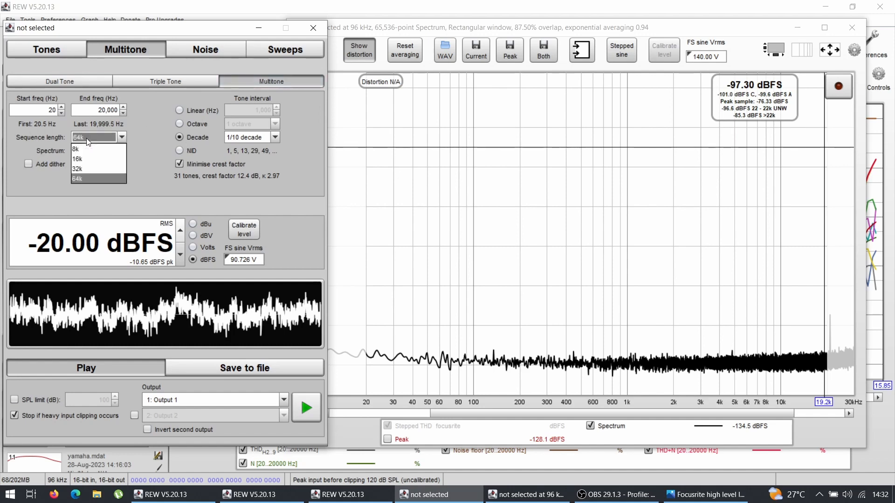
pyautogui.click(84, 177)
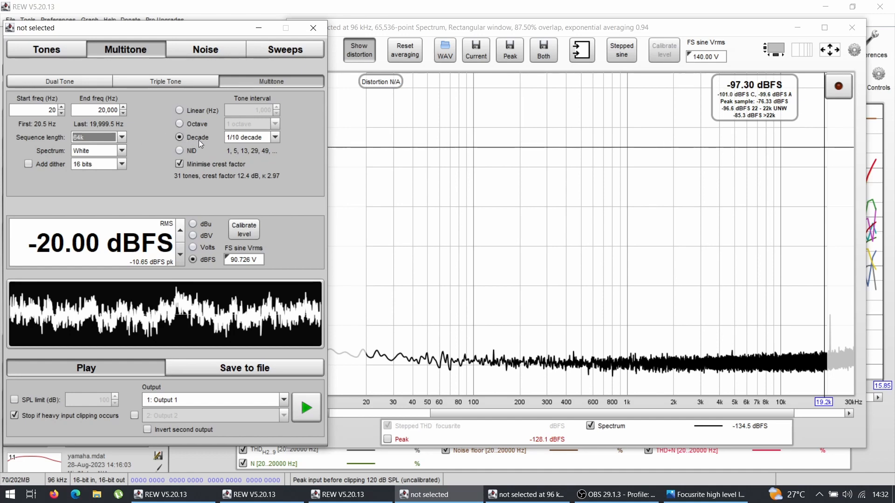
pyautogui.click(274, 139)
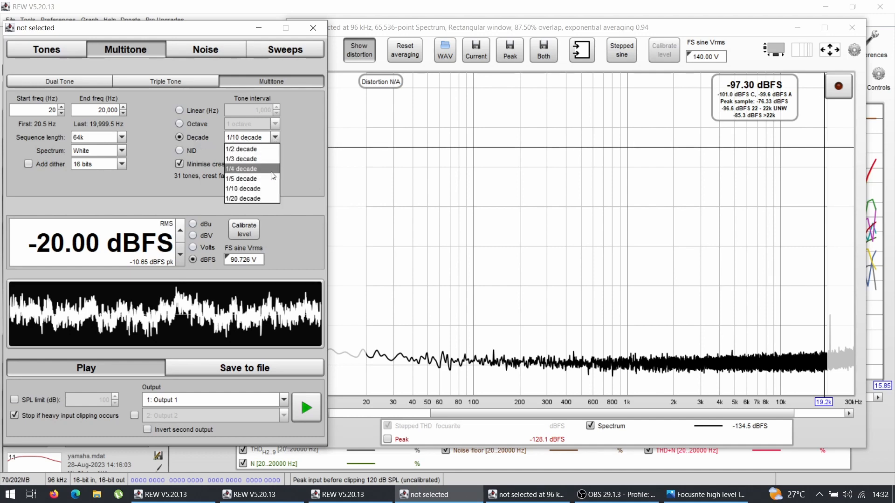
pyautogui.click(236, 190)
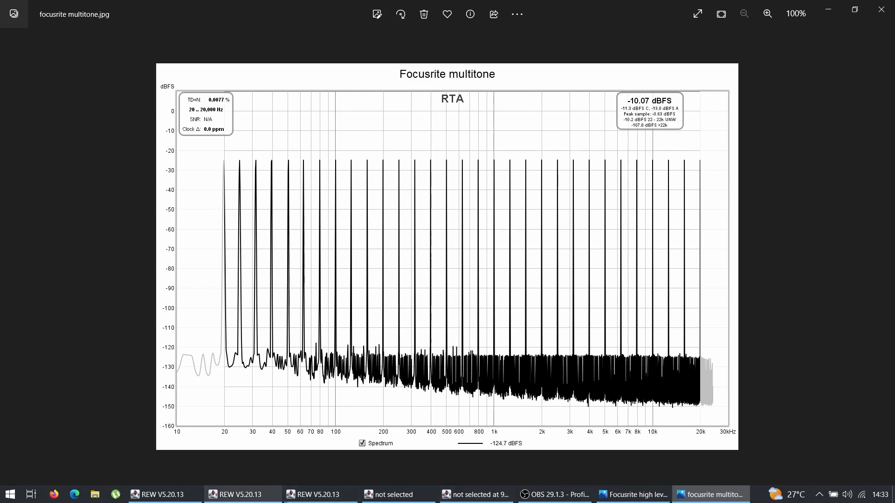
# Switch from the multitone image to the tests.mdat REW window and show only measurement 10, Aug 28 10:55:36, in All SPL
pyautogui.click(237, 495)
pyautogui.click(327, 80)
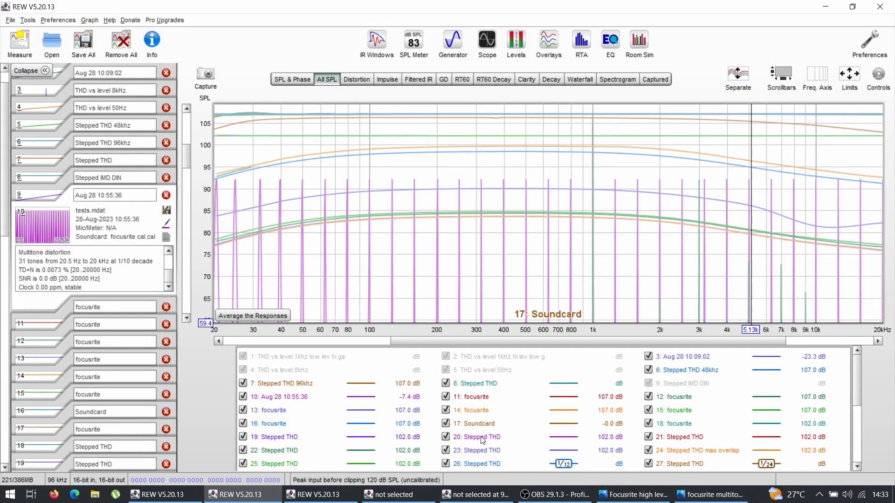
pyautogui.rightClick(527, 414)
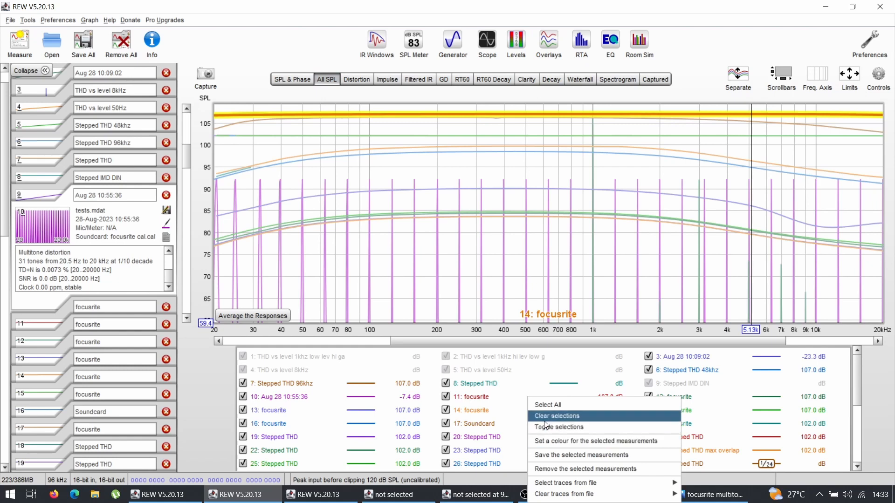
pyautogui.click(544, 421)
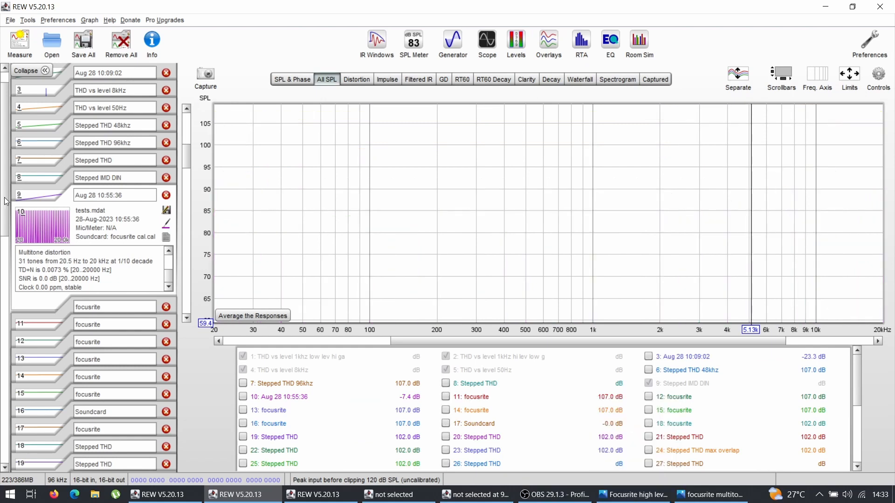
pyautogui.click(243, 397)
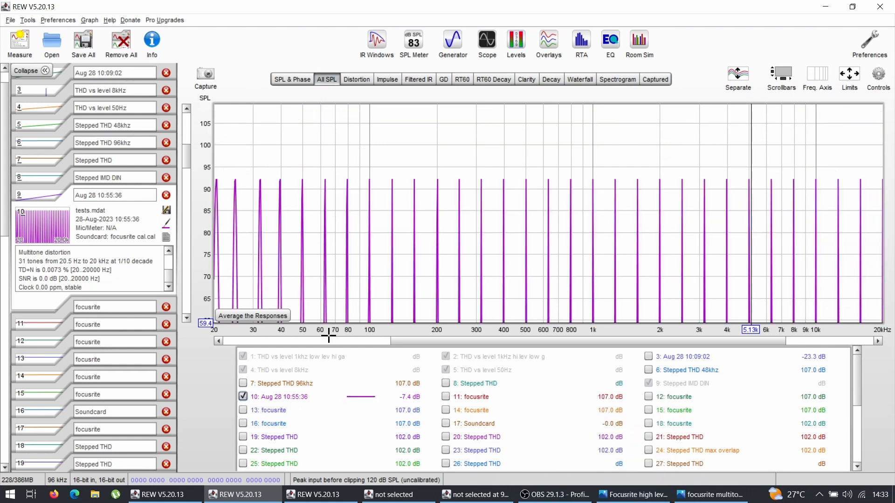
# Change the multitone graph's level unit from SPL to dBFS
pyautogui.click(221, 125)
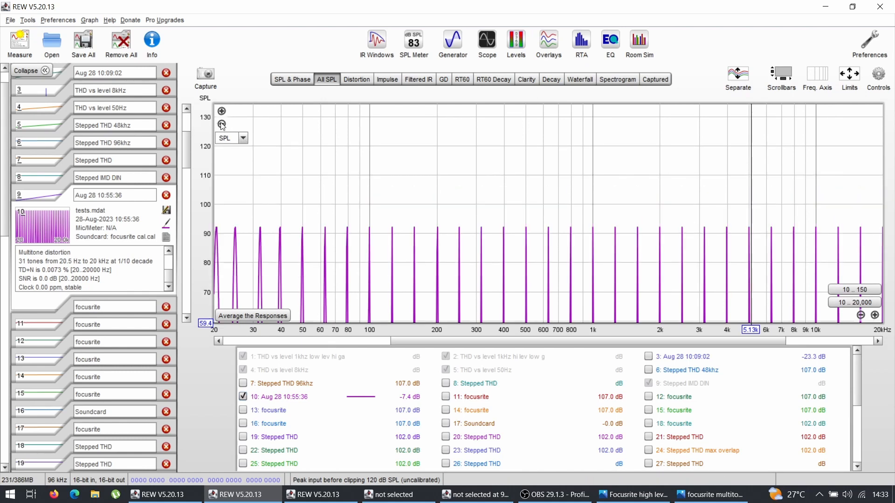
pyautogui.click(222, 124)
pyautogui.moveTo(188, 154); pyautogui.dragTo(189, 195)
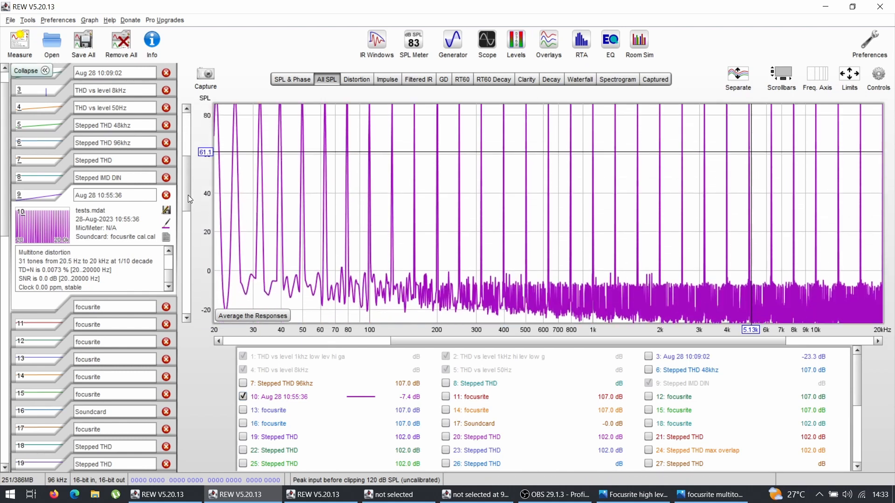
pyautogui.click(222, 127)
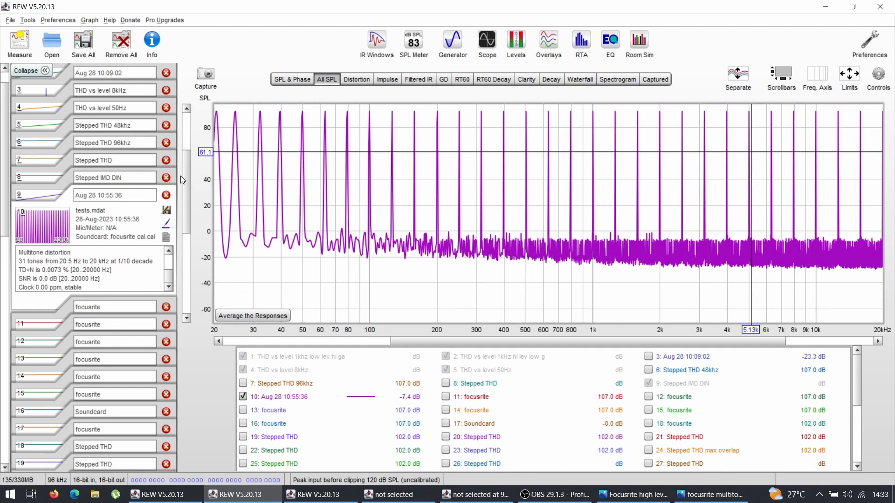
pyautogui.moveTo(183, 176); pyautogui.dragTo(184, 171)
pyautogui.click(243, 139)
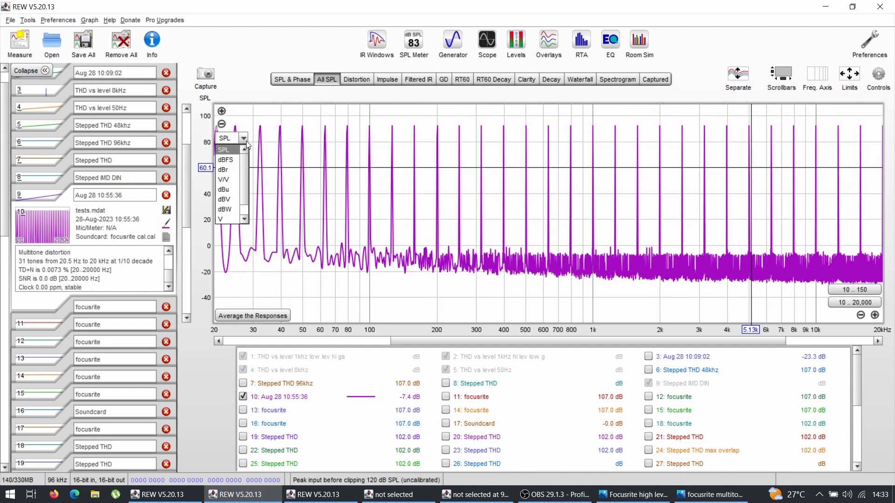
pyautogui.click(232, 164)
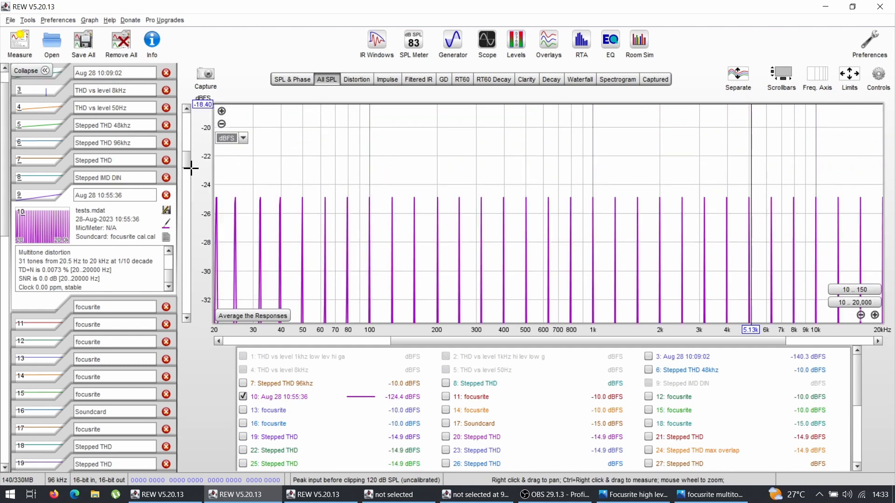
# Examine the multitone trace in dBFS, reading the level of the tone peaks and of the distortion and noise floor
pyautogui.moveTo(188, 167); pyautogui.dragTo(188, 172)
pyautogui.click(222, 124)
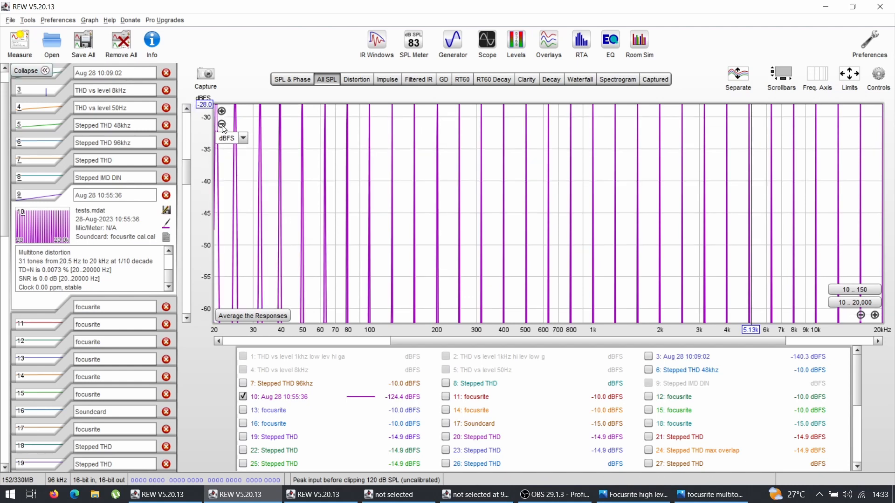
pyautogui.click(222, 123)
pyautogui.click(222, 124)
pyautogui.moveTo(188, 181); pyautogui.dragTo(190, 155)
pyautogui.click(223, 113)
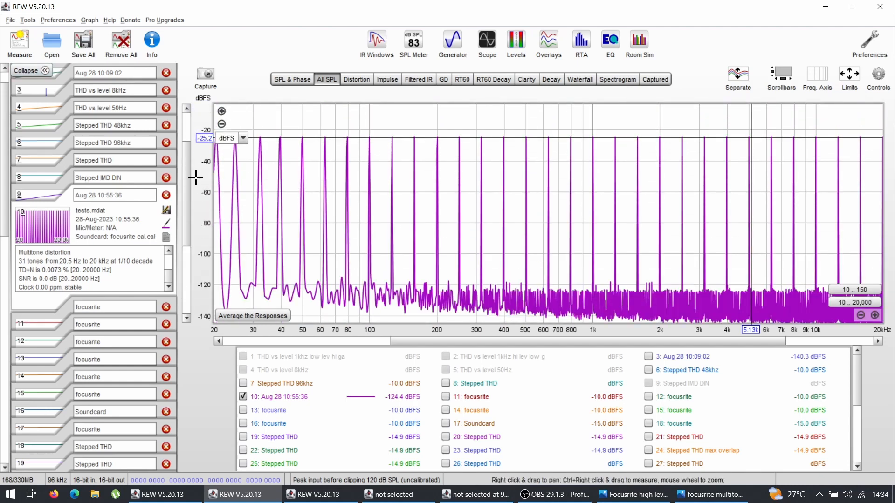
pyautogui.moveTo(188, 185); pyautogui.dragTo(189, 193)
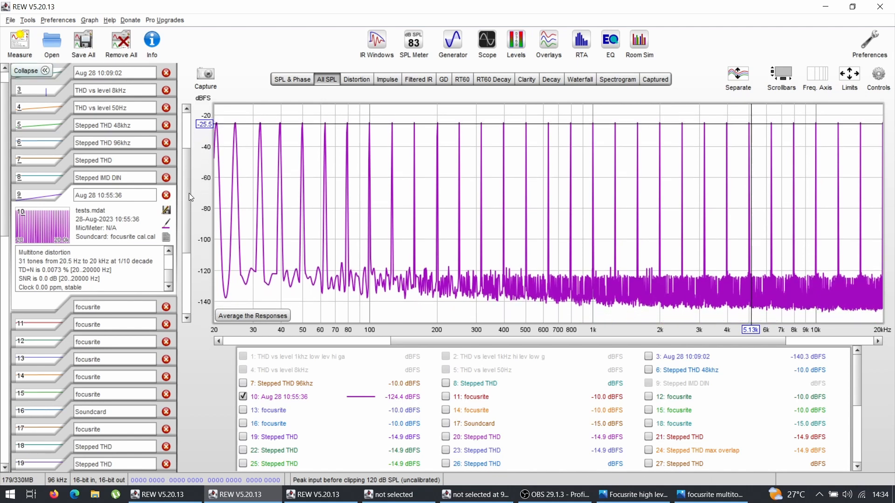
pyautogui.click(348, 124)
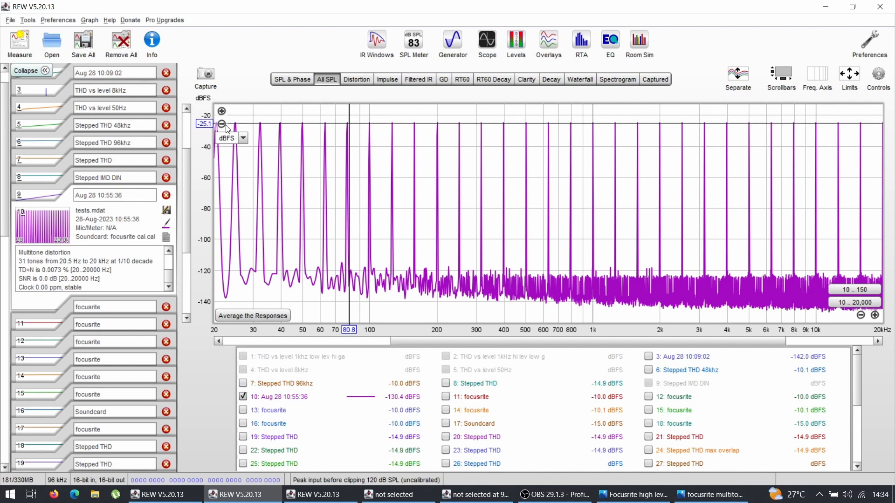
pyautogui.moveTo(252, 276); pyautogui.dragTo(375, 277)
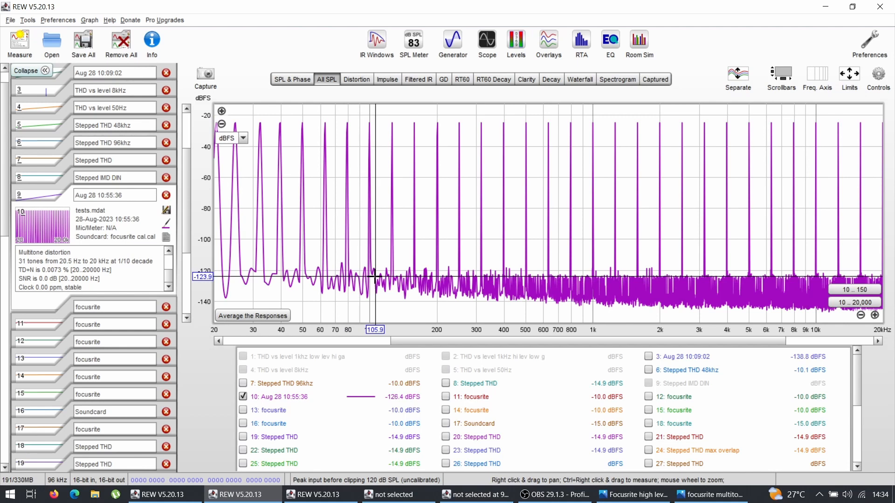
# Set the graph's level unit to dBr and compare the tone peaks with the distortion and noise floor across the band
pyautogui.click(243, 138)
pyautogui.scroll(-1, 231, 212)
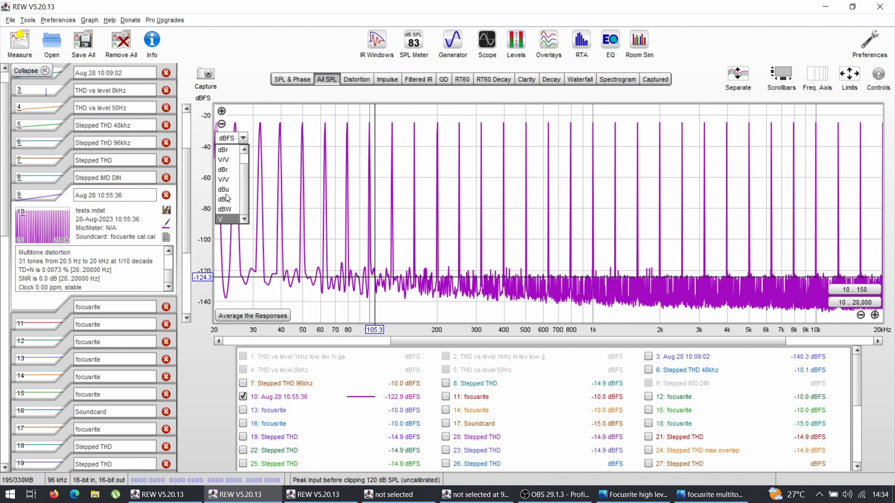
pyautogui.click(225, 169)
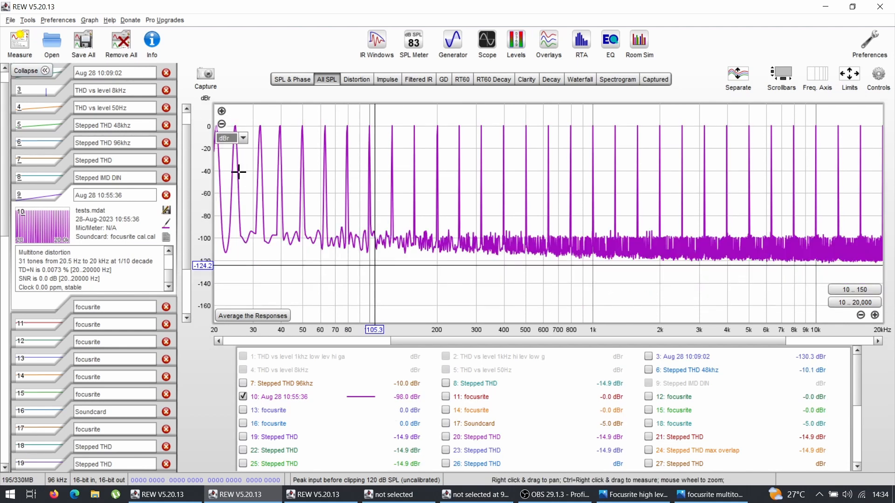
pyautogui.click(281, 125)
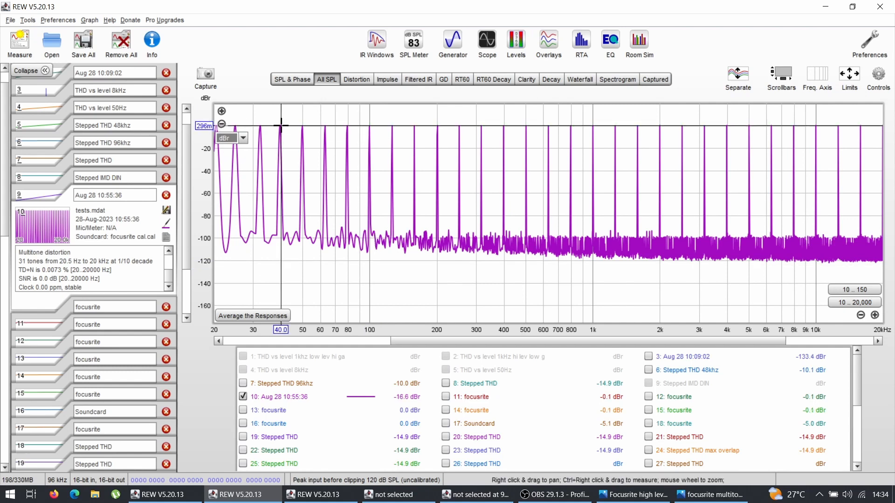
pyautogui.click(247, 240)
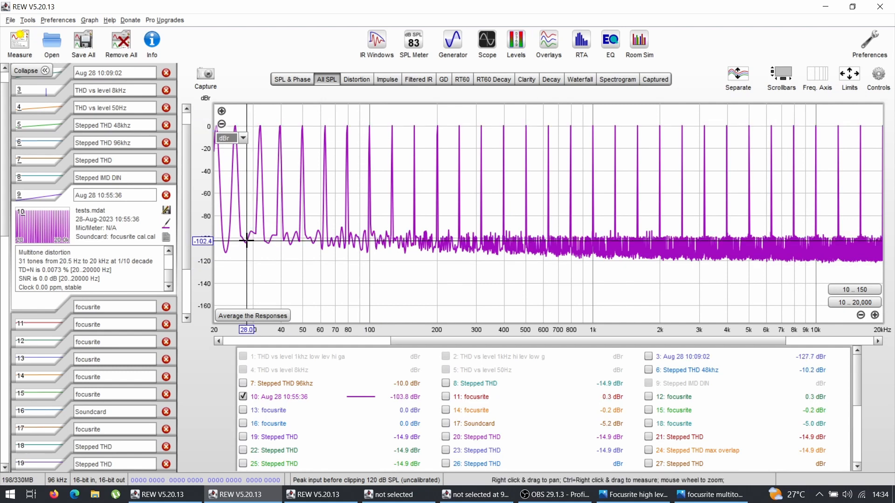
pyautogui.moveTo(222, 240); pyautogui.dragTo(624, 236)
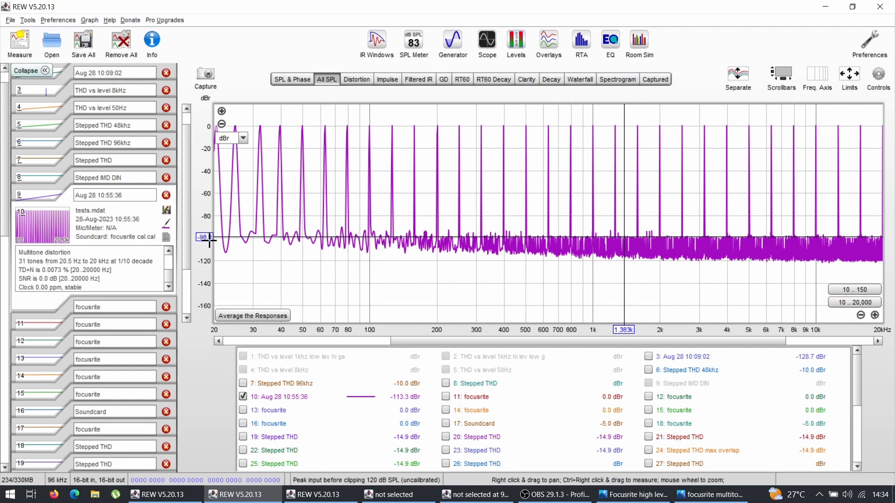
pyautogui.click(789, 237)
pyautogui.moveTo(789, 238); pyautogui.dragTo(788, 236)
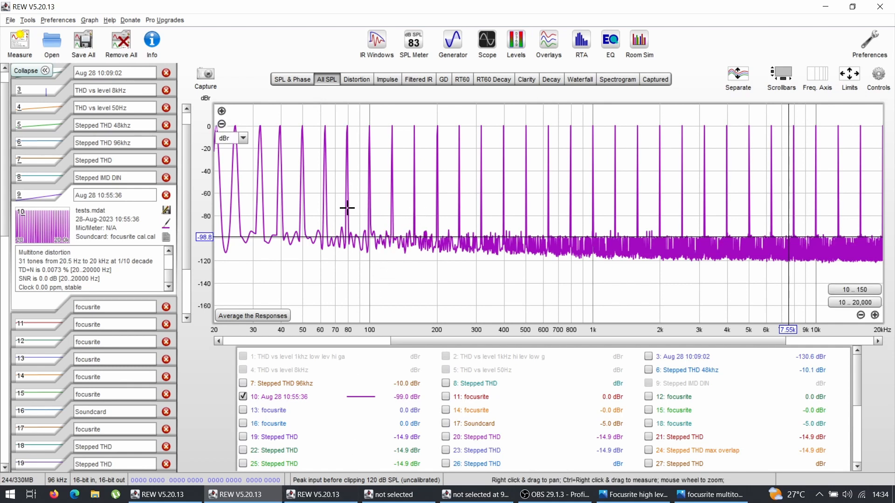
# Switch to the REW window holding the alpine.mdat measurements and select the Stepped THD alpine measurement
pyautogui.click(308, 502)
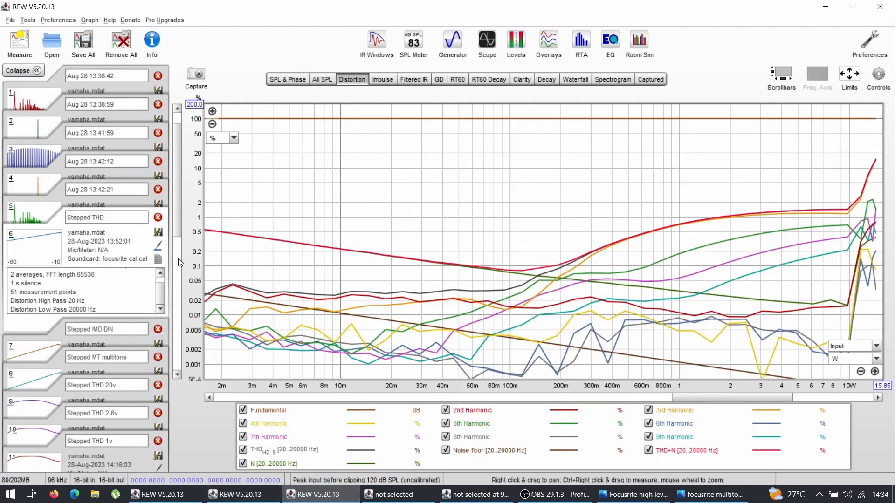
pyautogui.click(157, 499)
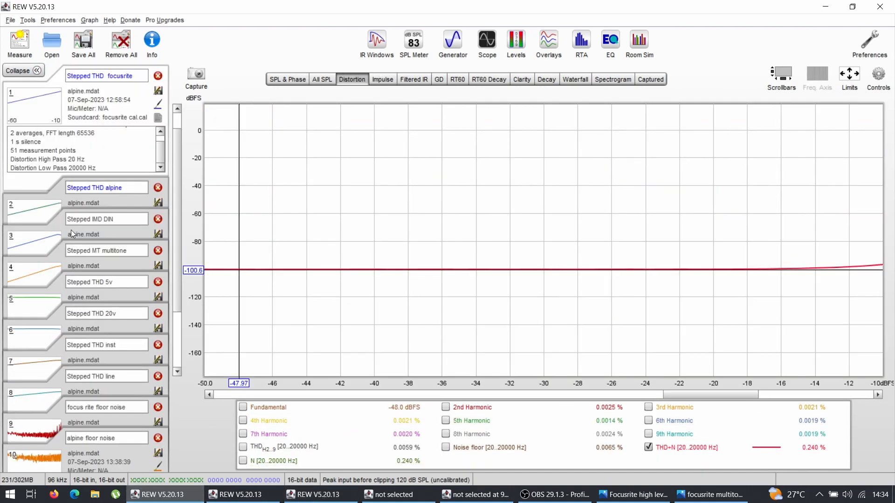
pyautogui.click(44, 272)
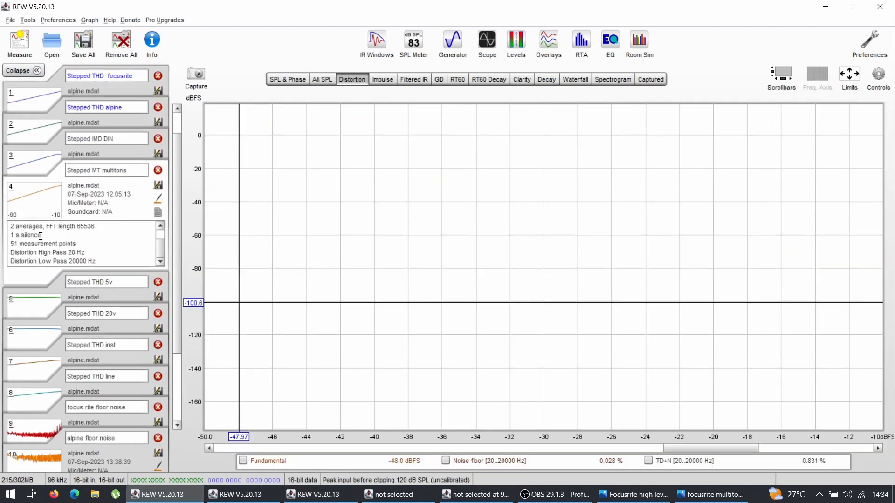
pyautogui.click(36, 142)
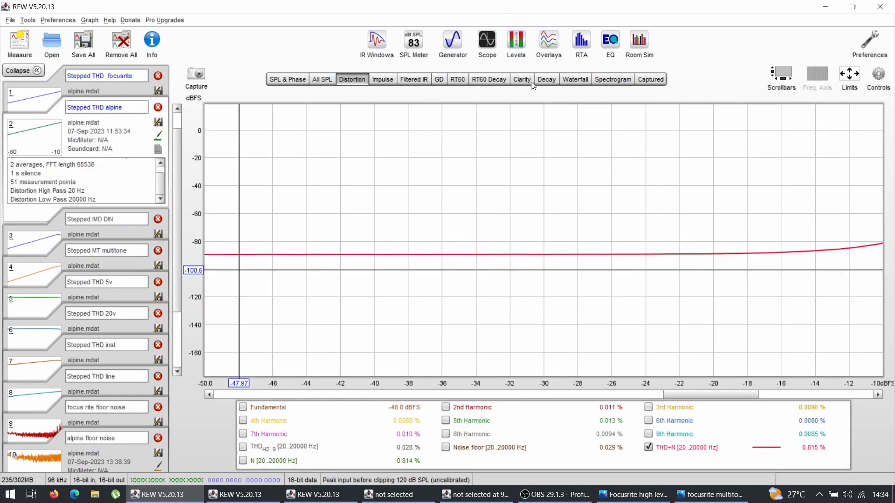
# Open the RTA and its Stepped Measurement settings, and arrange the two windows side by side
pyautogui.click(581, 45)
pyautogui.moveTo(580, 29); pyautogui.dragTo(330, 30)
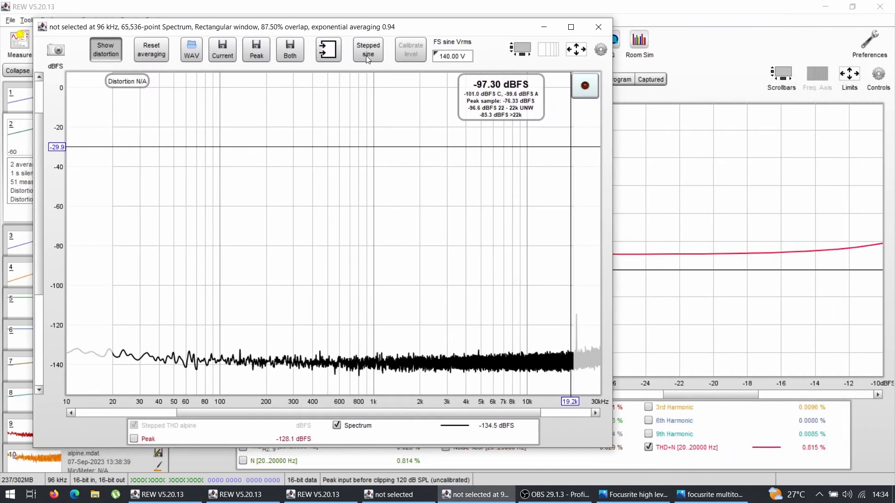
pyautogui.click(368, 55)
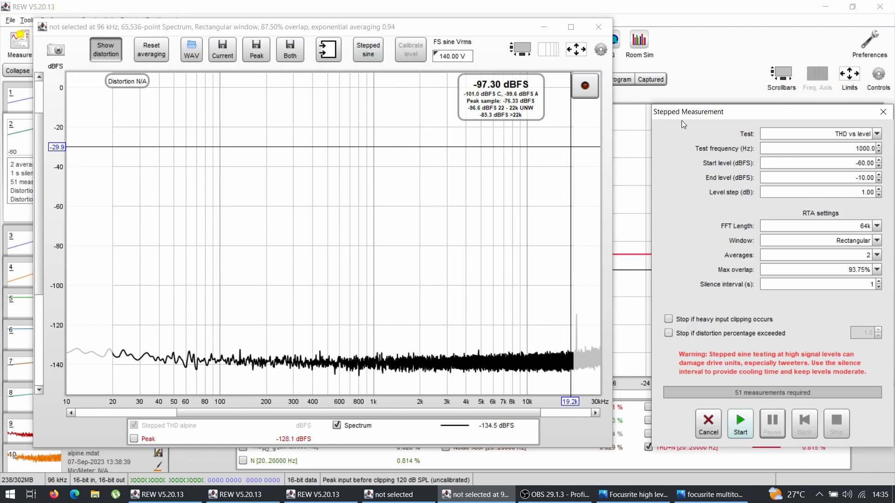
pyautogui.moveTo(682, 121); pyautogui.dragTo(651, 46)
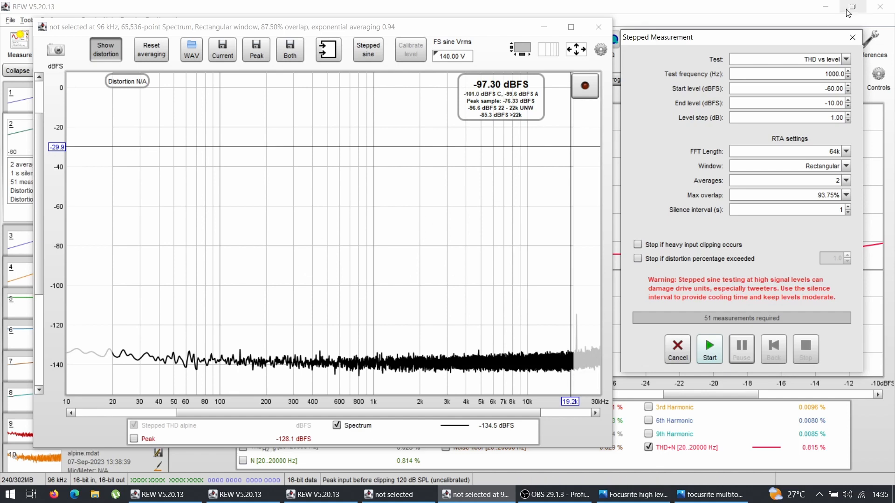
# Review the available stepped tests, choose THD vs frequency, and set its start frequency to 20 Hz
pyautogui.click(823, 62)
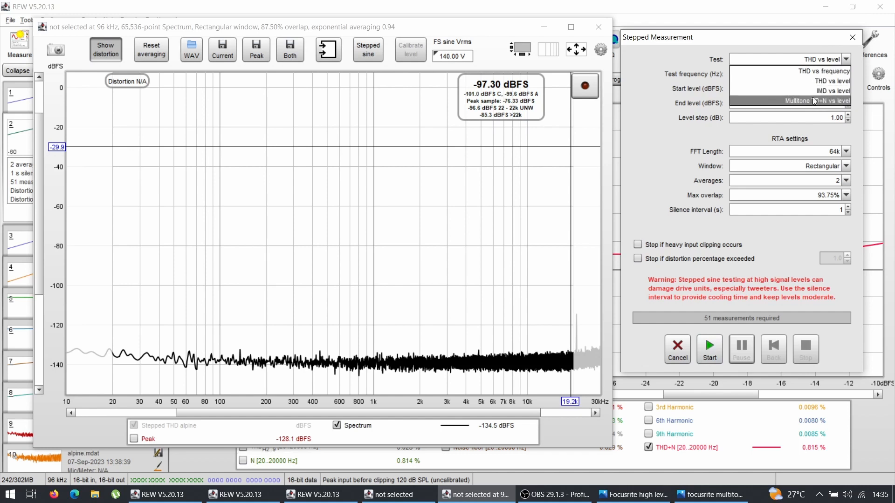
pyautogui.click(808, 72)
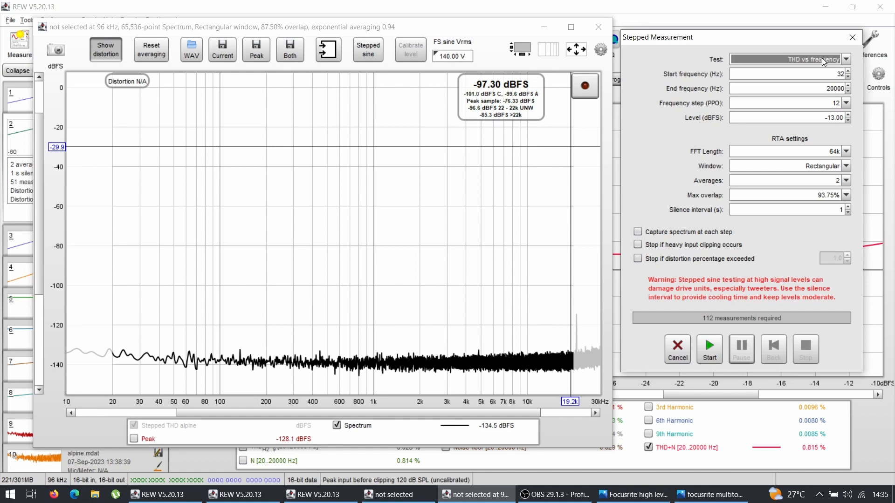
pyautogui.click(779, 71)
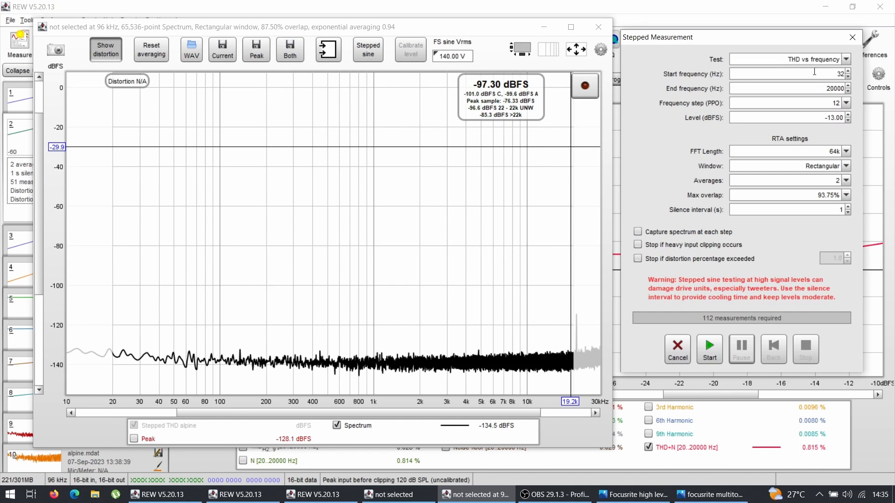
pyautogui.write('20')
# Try a frequency step of 96 PPO for the THD vs frequency test, and settle on 6 PPO
pyautogui.click(777, 103)
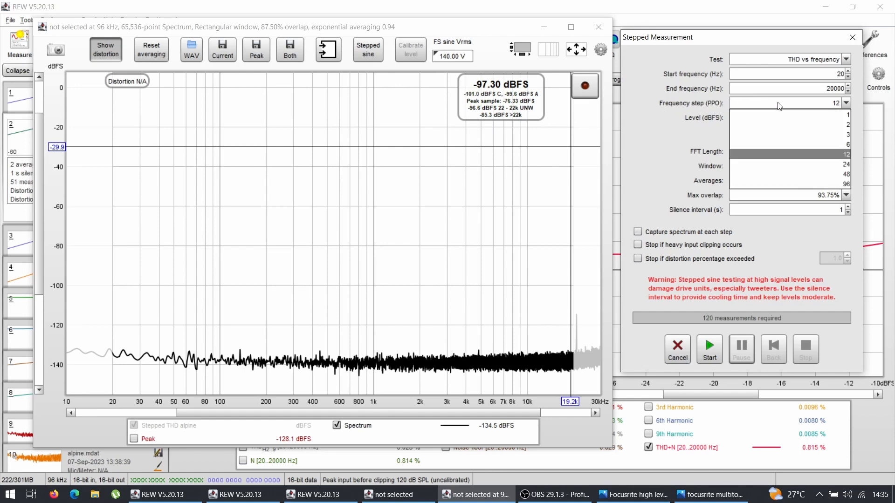
pyautogui.click(788, 185)
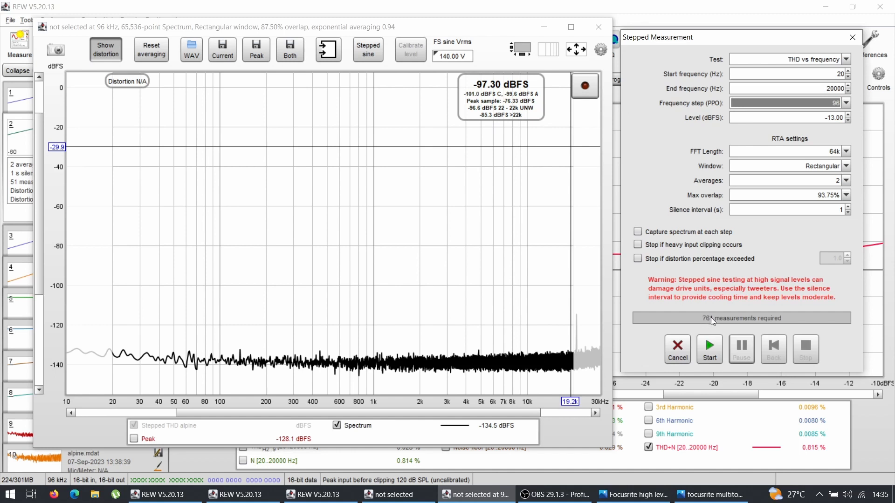
pyautogui.click(785, 101)
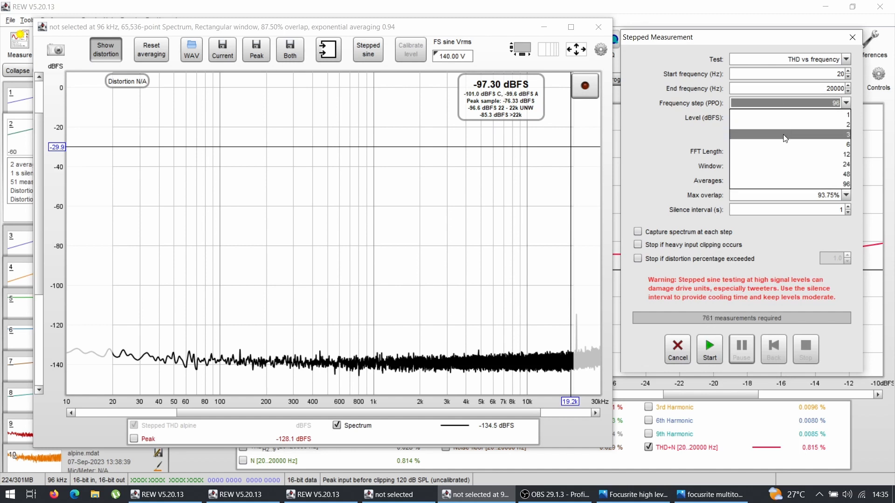
pyautogui.click(782, 143)
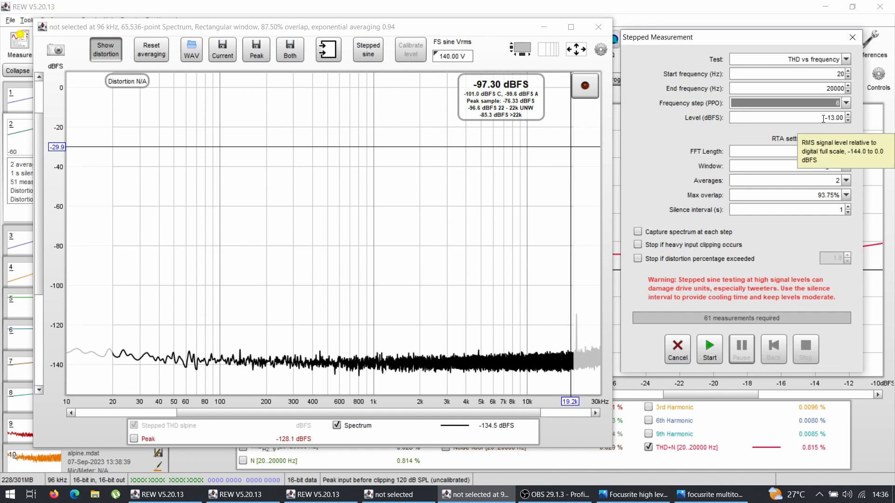
# Switch to the REW window holding the yamaha.mdat measurements and read THD+N across frequency for the Stepped THD 1v measurement
pyautogui.click(176, 497)
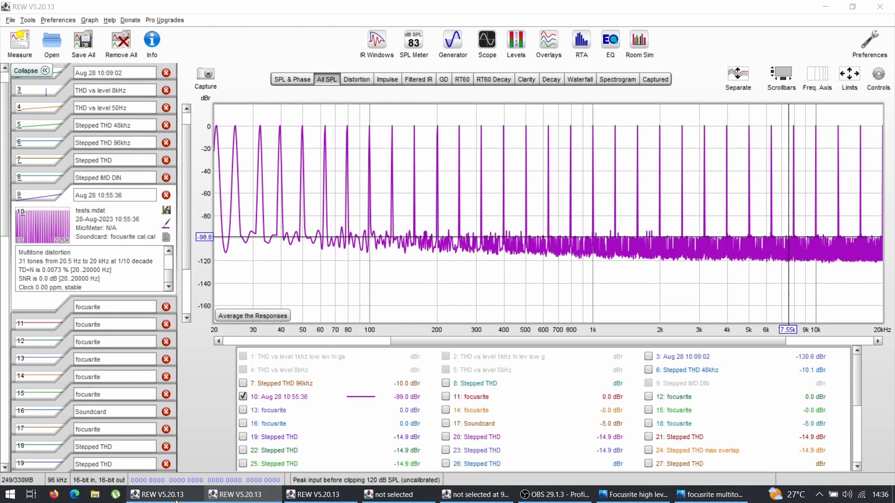
pyautogui.click(176, 498)
pyautogui.click(300, 497)
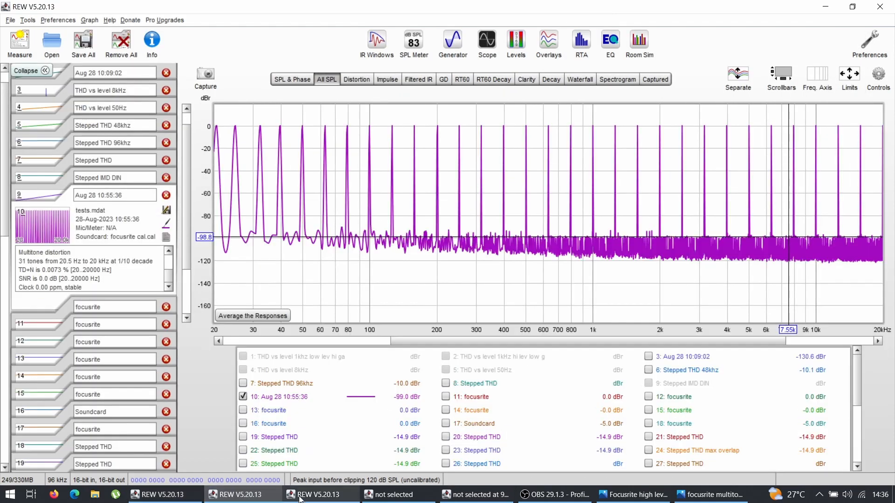
pyautogui.click(300, 498)
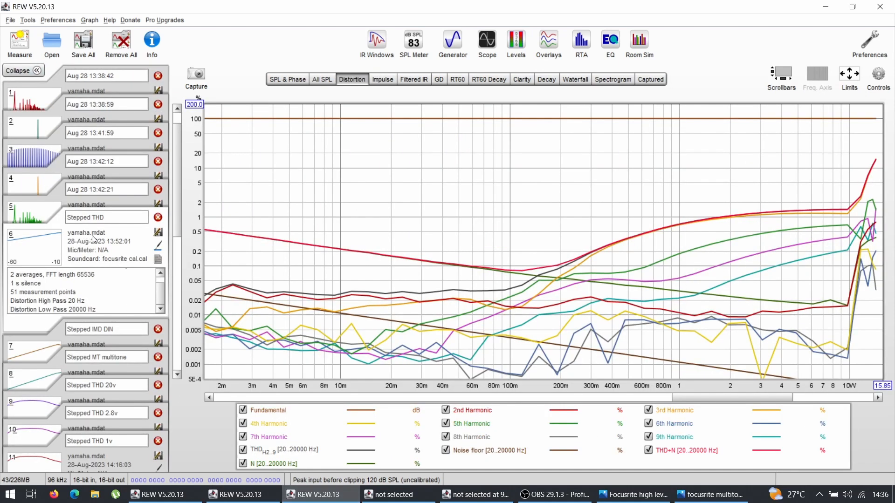
pyautogui.click(22, 404)
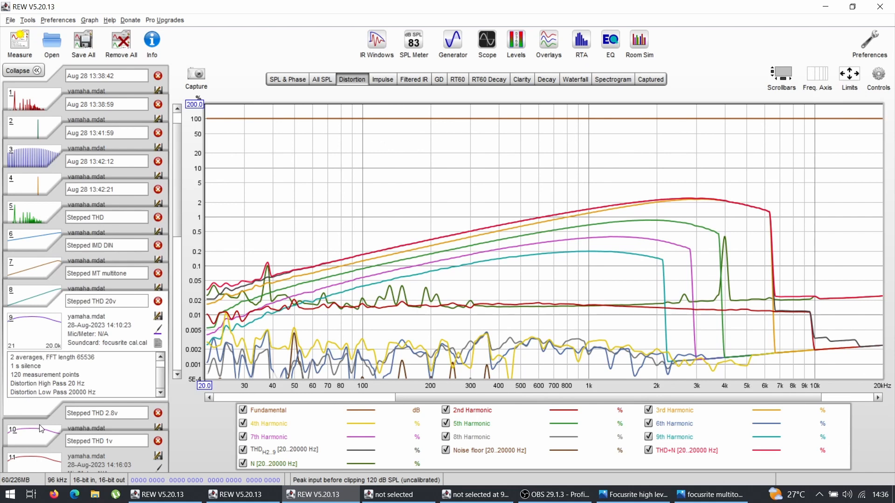
pyautogui.click(47, 466)
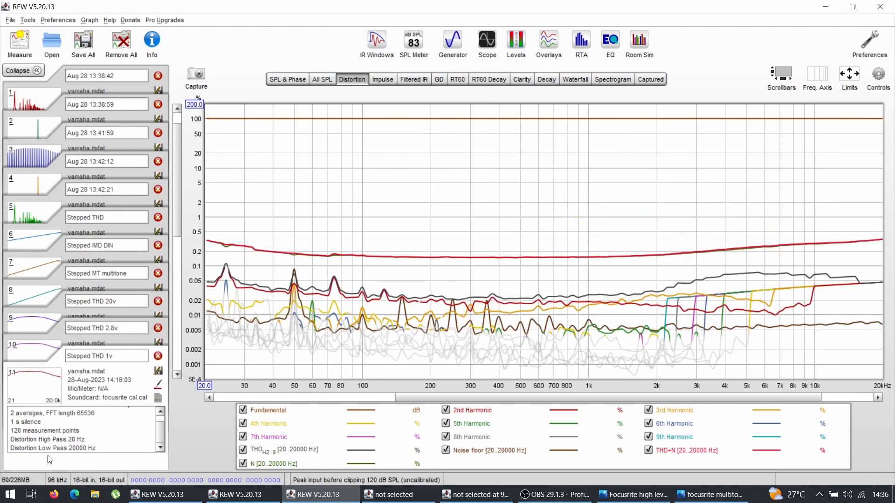
pyautogui.click(377, 256)
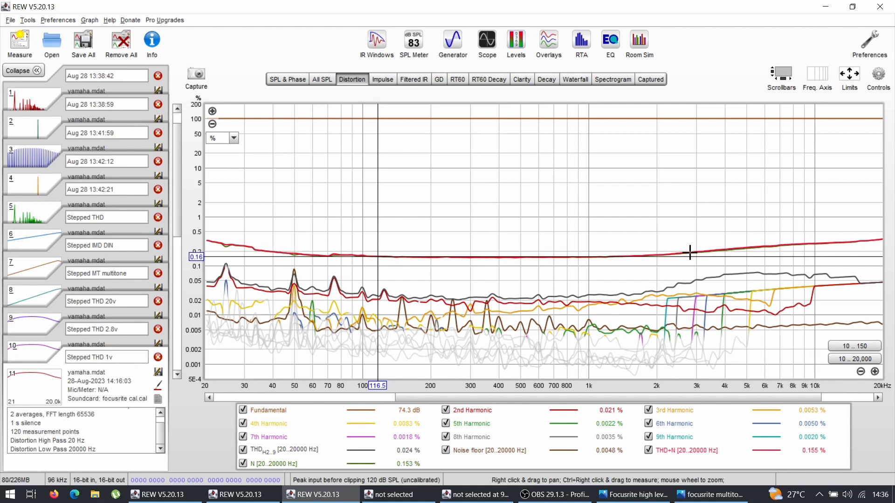
pyautogui.click(746, 244)
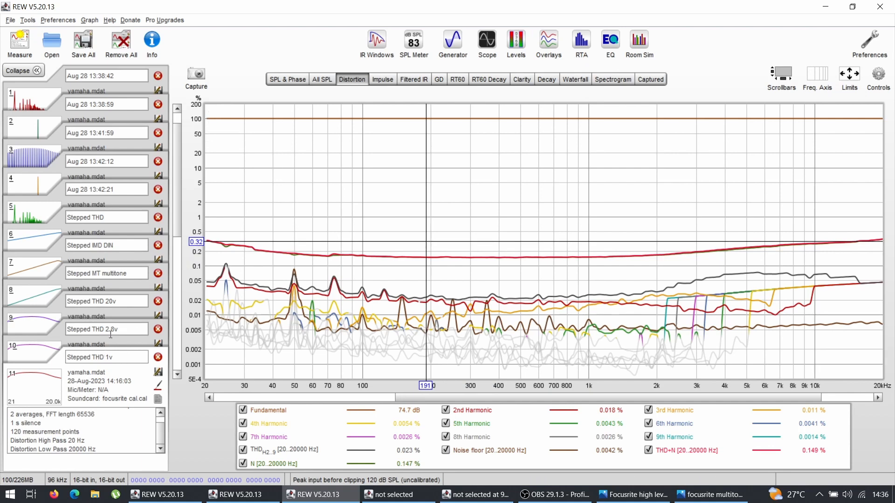
# Compare the THD+N curves of the Stepped THD 2.8v and Stepped THD 1v measurements at several frequencies
pyautogui.click(37, 354)
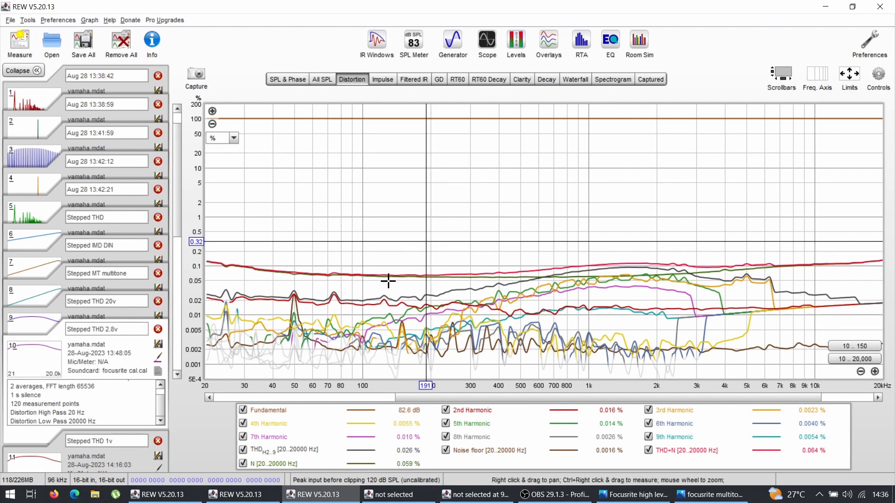
pyautogui.click(446, 275)
pyautogui.click(438, 274)
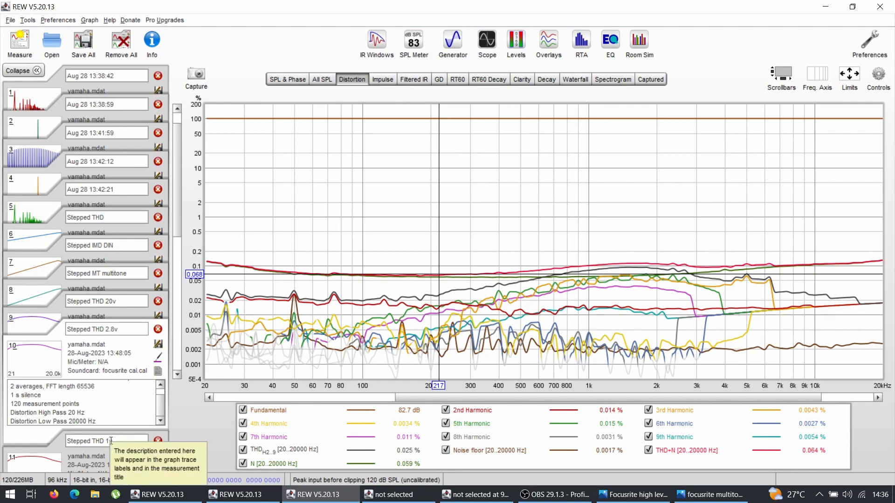
pyautogui.click(51, 463)
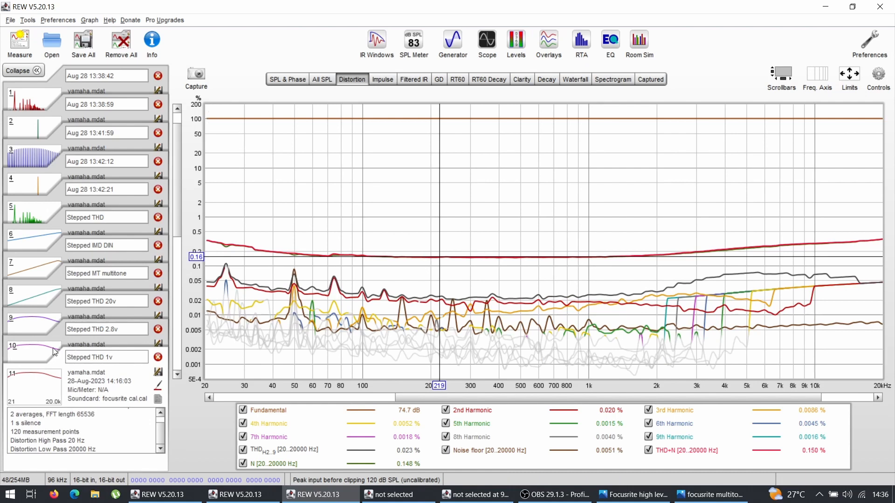
pyautogui.click(39, 351)
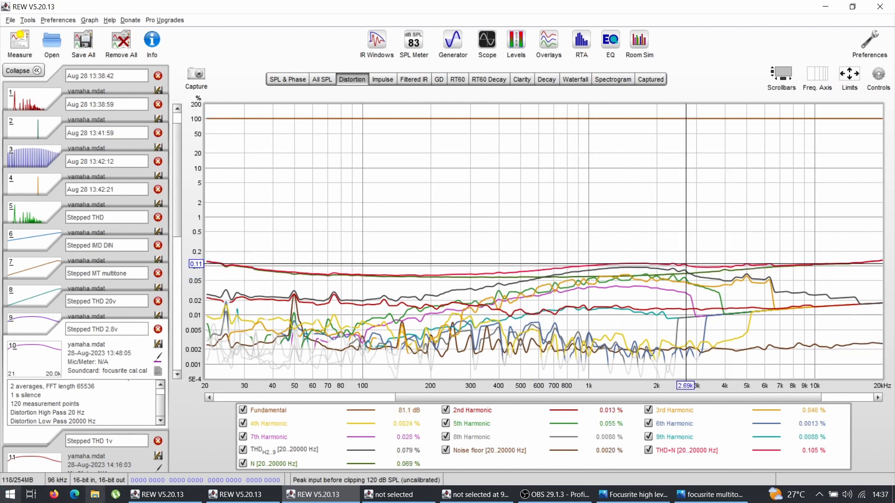
pyautogui.click(40, 457)
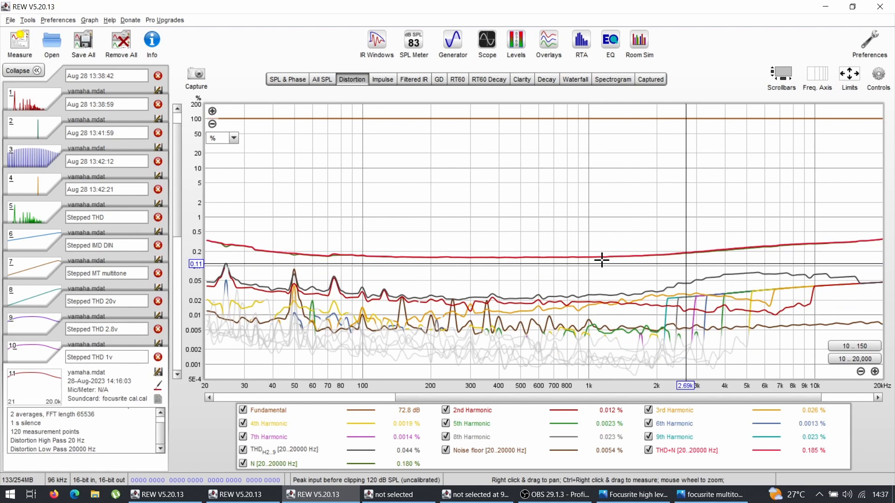
pyautogui.click(27, 360)
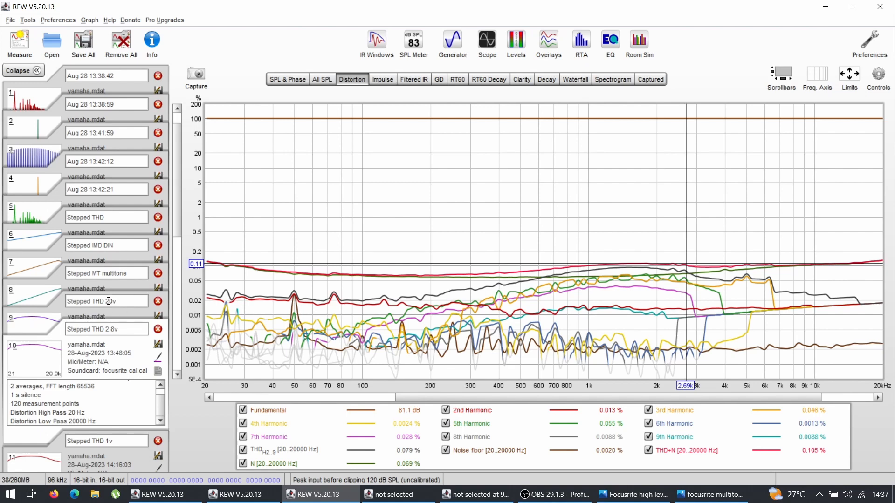
# Select the Stepped THD 20v measurement and read its THD+N trace from the low frequencies up to about 3.4 kHz
pyautogui.click(43, 321)
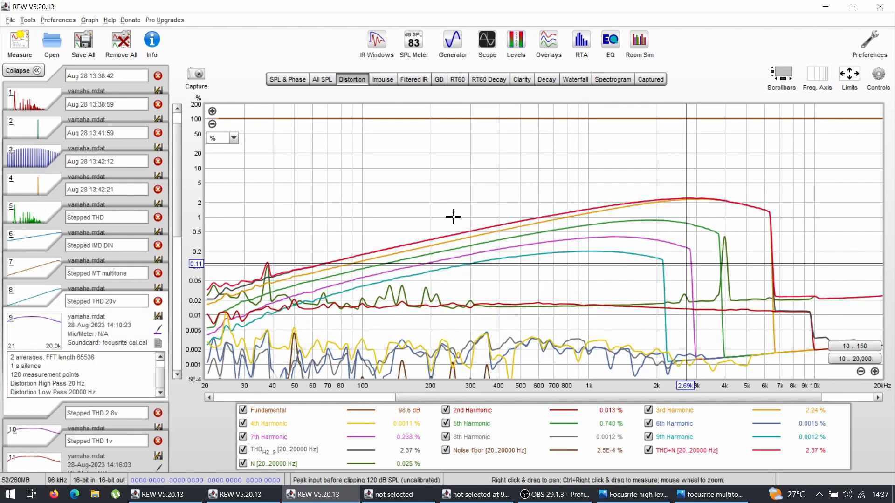
pyautogui.click(306, 282)
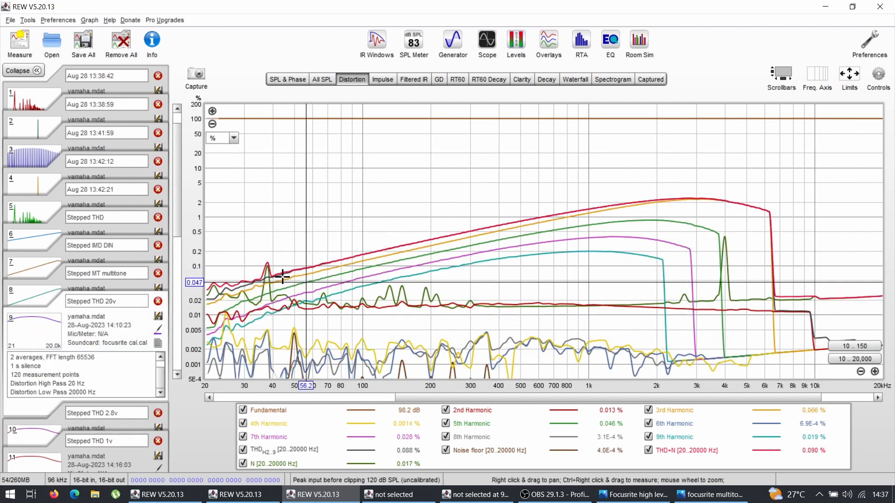
pyautogui.moveTo(330, 263); pyautogui.dragTo(710, 196)
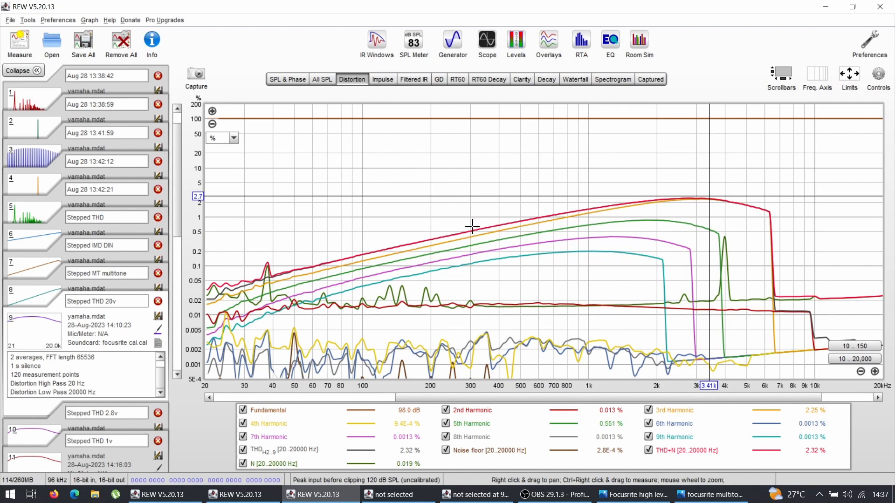
pyautogui.click(627, 204)
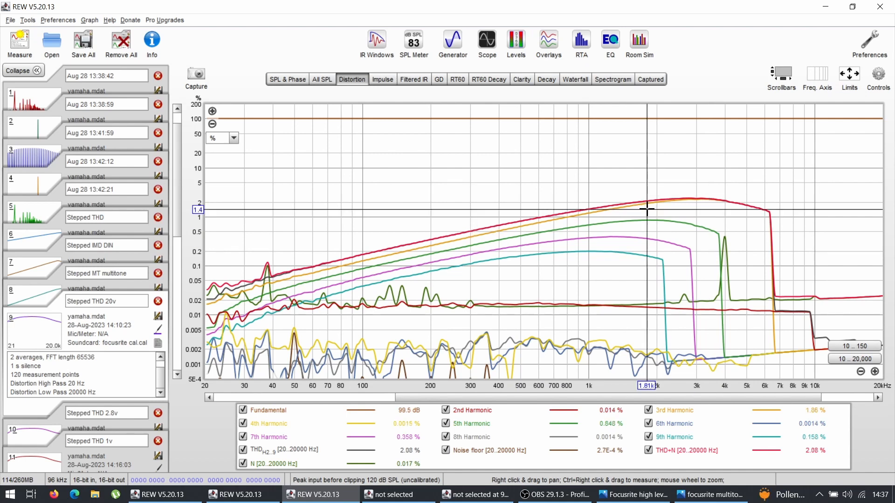
# Return to the RTA with its Stepped Measurement settings and change the test to THD vs level
pyautogui.click(473, 495)
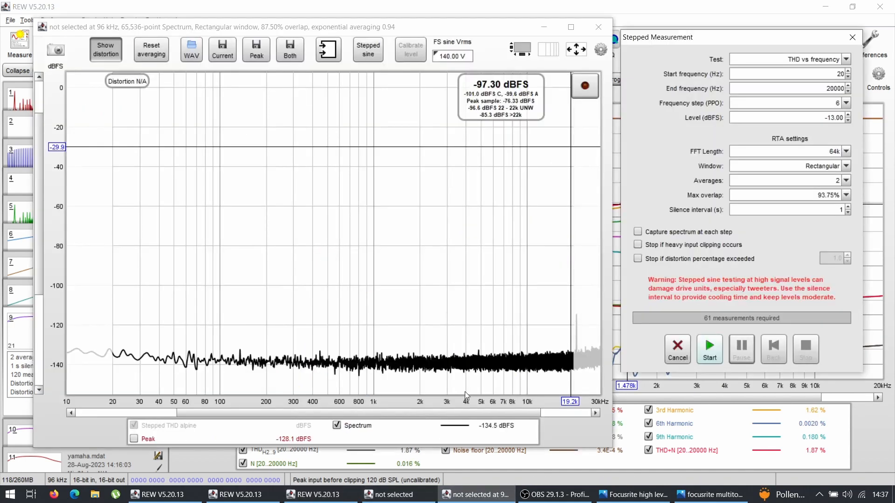
pyautogui.click(808, 57)
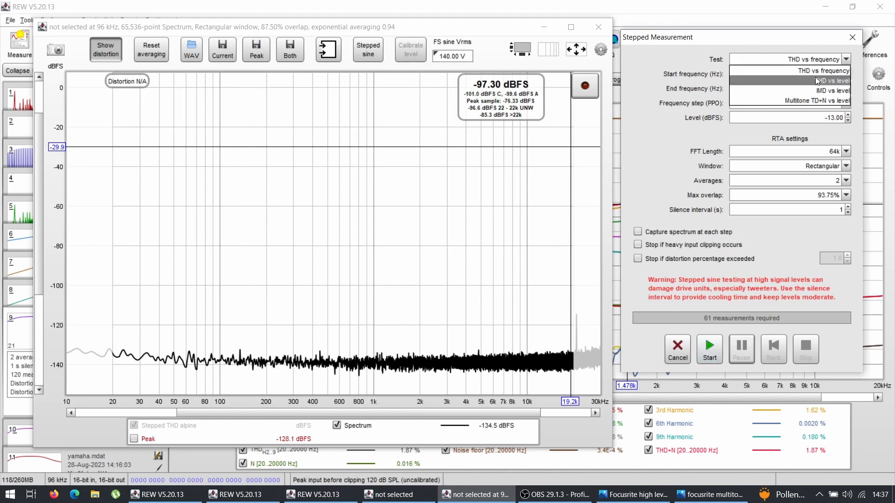
pyautogui.click(815, 80)
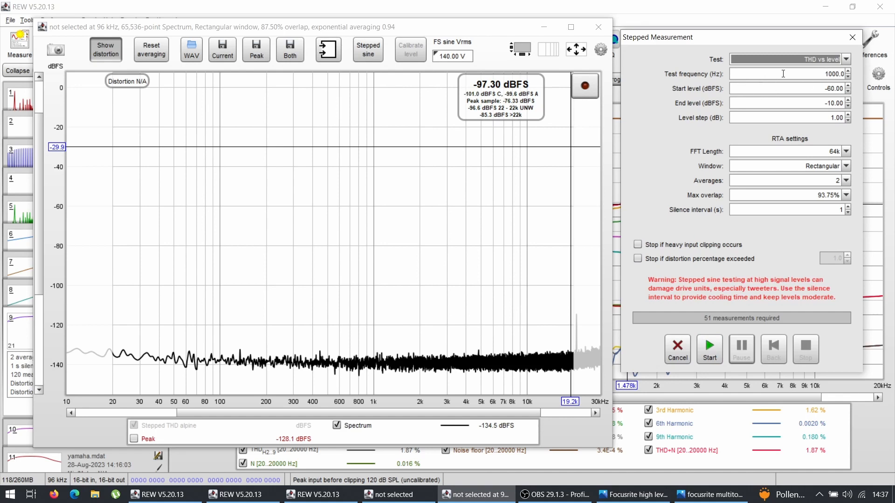
# Review the THD vs level settings: test frequency, end level, FFT length, averages and max overlap
pyautogui.click(819, 74)
pyautogui.doubleClick(819, 74)
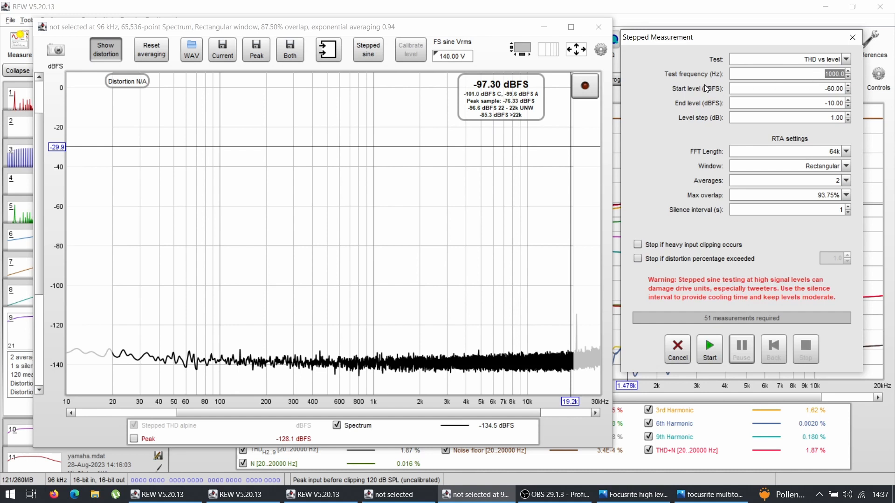
pyautogui.doubleClick(833, 103)
pyautogui.click(832, 152)
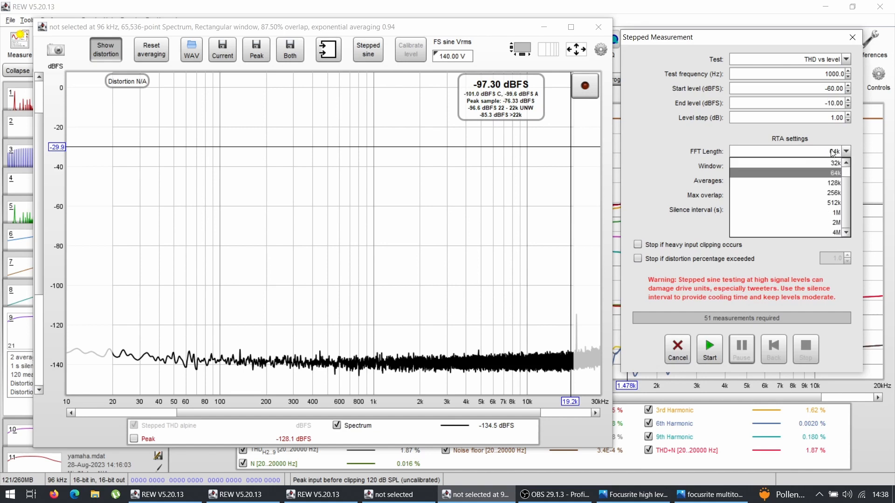
pyautogui.click(832, 151)
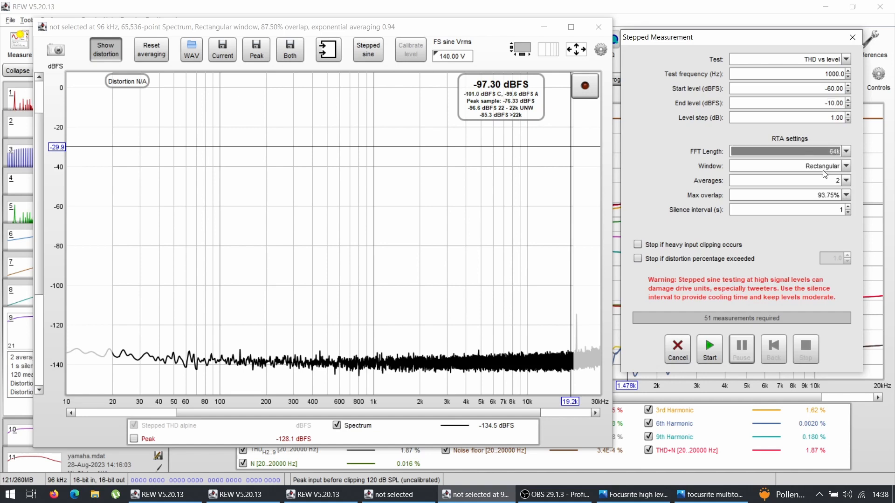
pyautogui.click(817, 182)
pyautogui.click(818, 182)
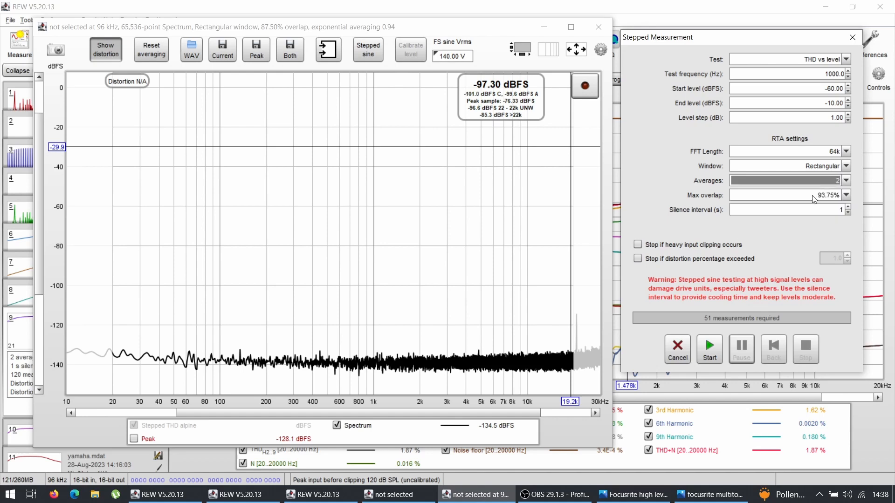
pyautogui.click(812, 195)
pyautogui.click(812, 195)
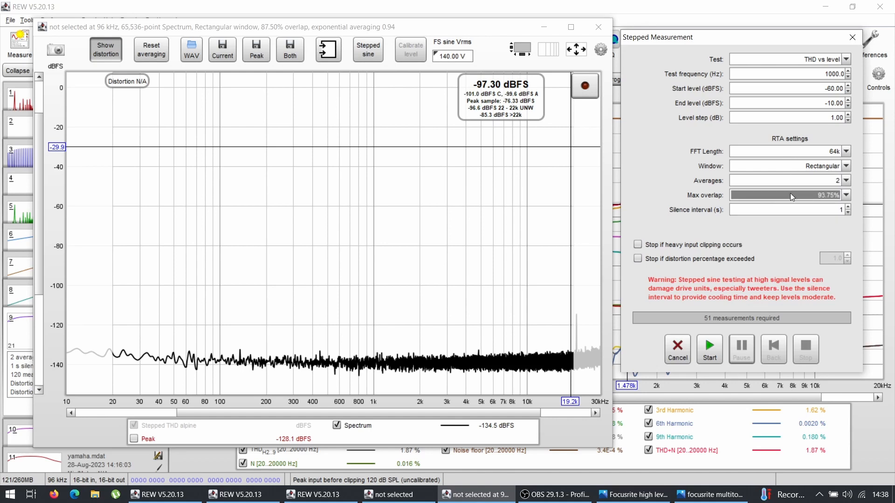
# Try the slowest RTA settings for the stepped test: FFT length 4M, 32 averages and 0% max overlap
pyautogui.click(798, 155)
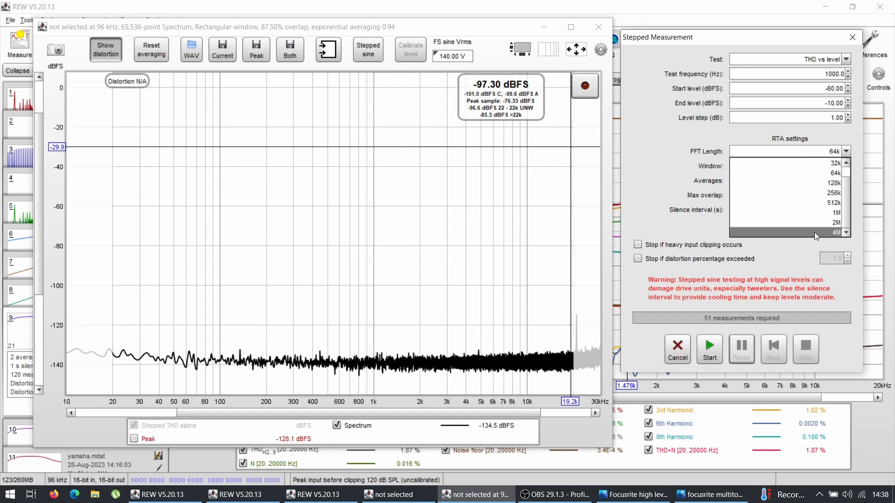
pyautogui.click(815, 232)
pyautogui.click(818, 182)
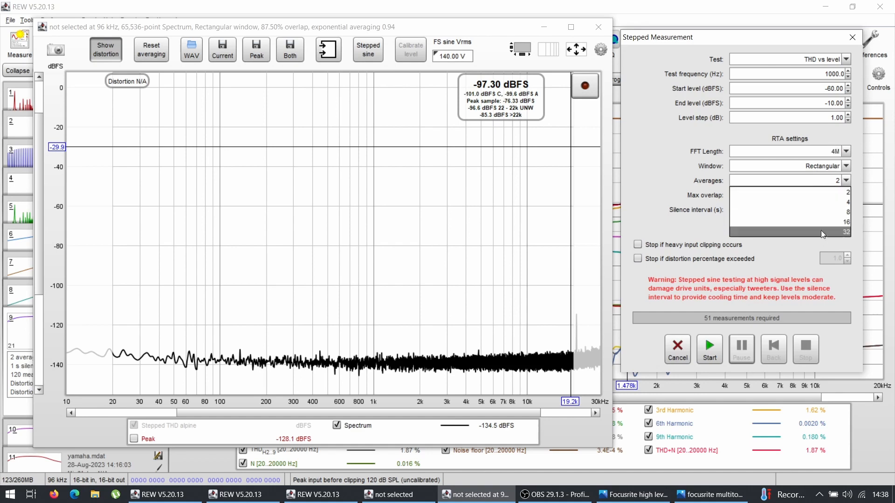
pyautogui.click(820, 233)
pyautogui.click(823, 195)
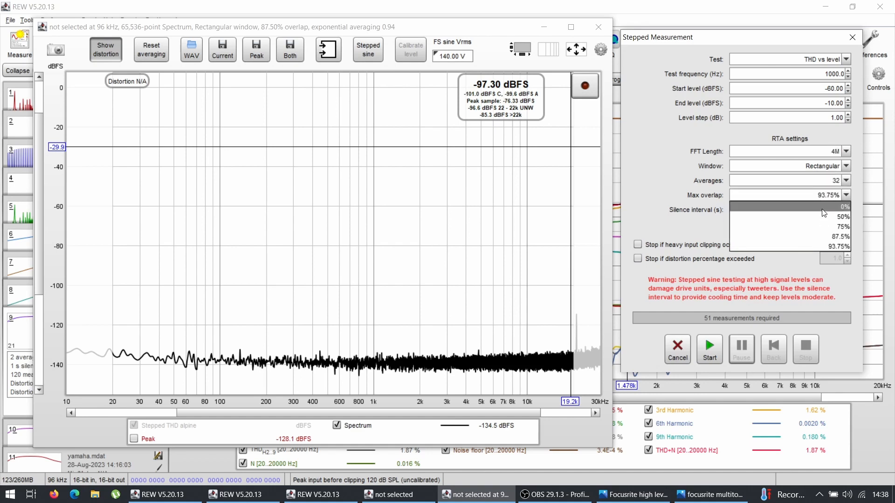
pyautogui.click(823, 206)
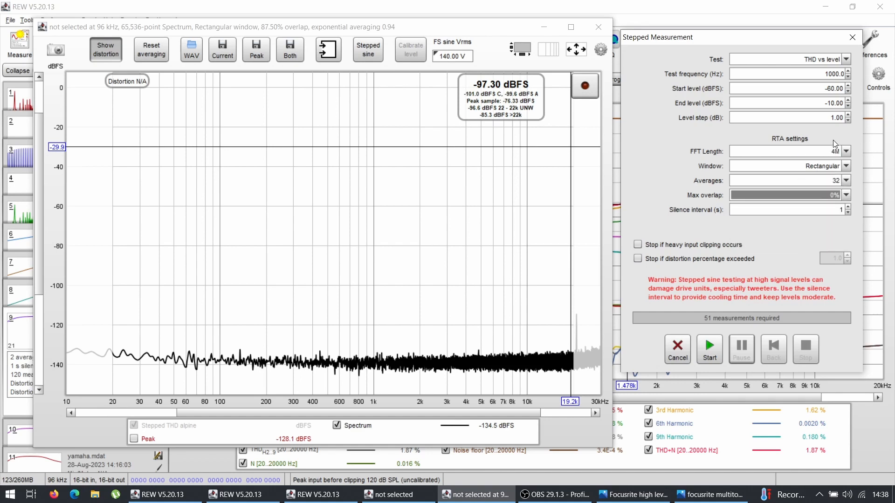
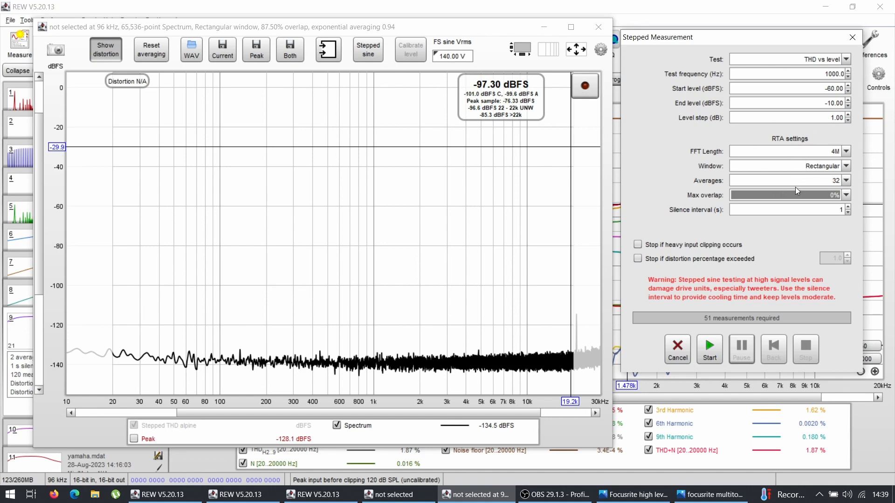
# Set the stepped test's RTA settings to FFT length 64k, 2 averages and 93.75% max overlap
pyautogui.click(783, 158)
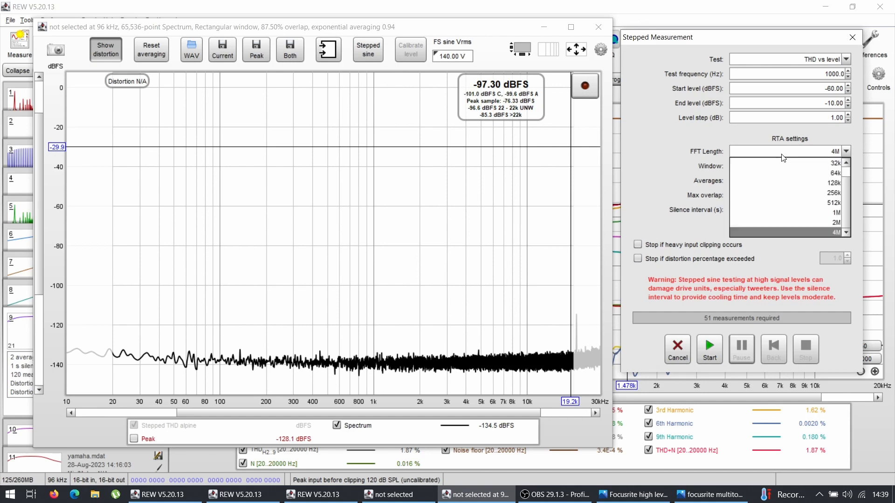
pyautogui.click(792, 172)
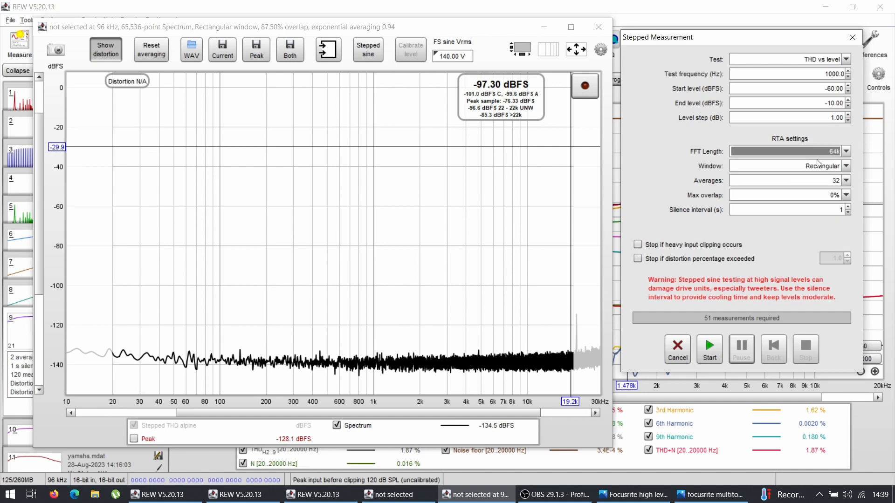
pyautogui.click(797, 179)
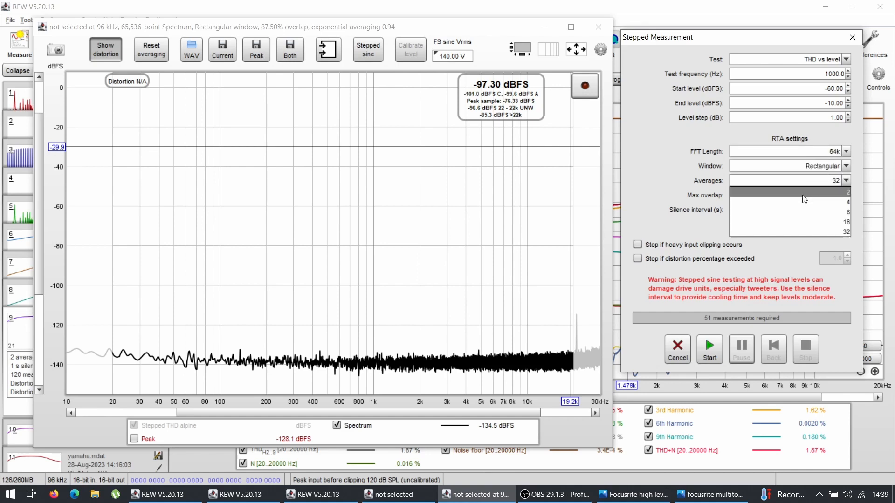
pyautogui.click(803, 199)
pyautogui.click(802, 196)
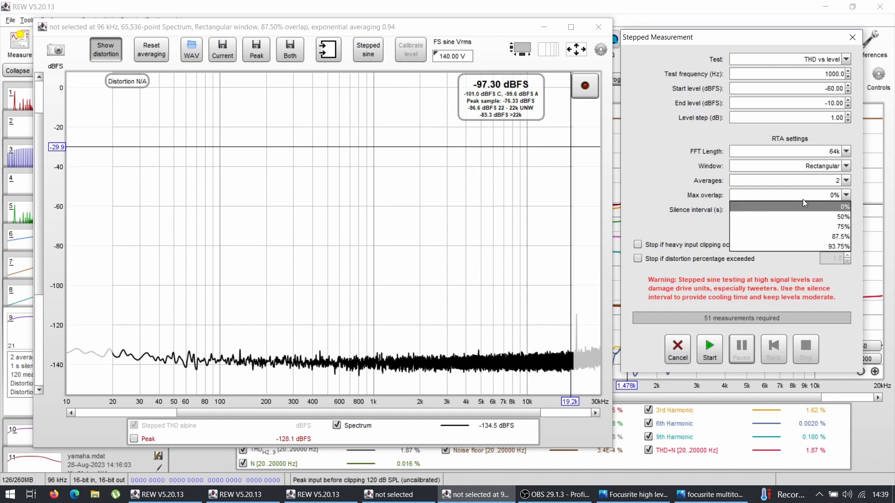
pyautogui.click(807, 244)
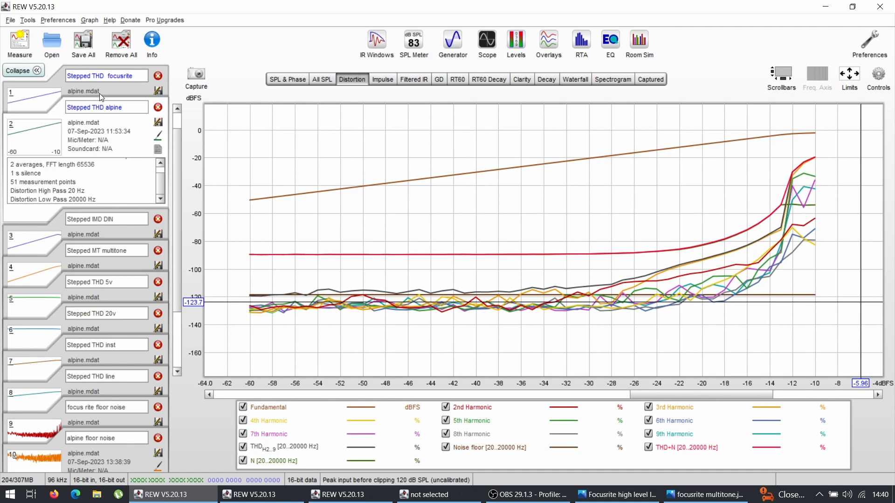
# Compare the Focusrite and Alpine stepped THD graphs in dBFS, and inspect Focusrite THD+N near generator levels of -60 and -22 dBFS
pyautogui.click(49, 103)
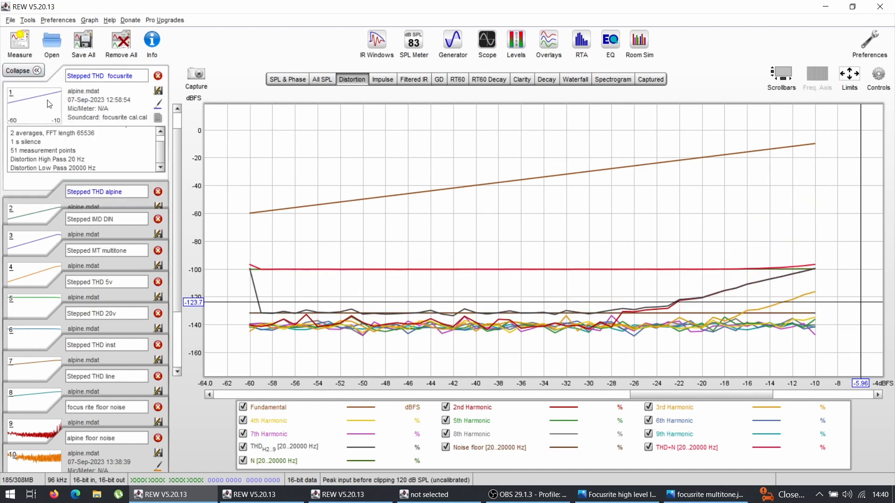
pyautogui.click(32, 213)
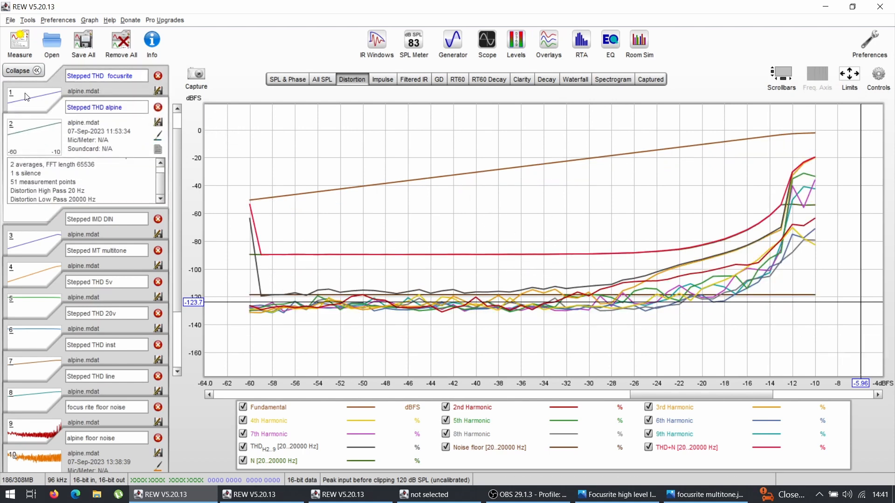
pyautogui.click(30, 103)
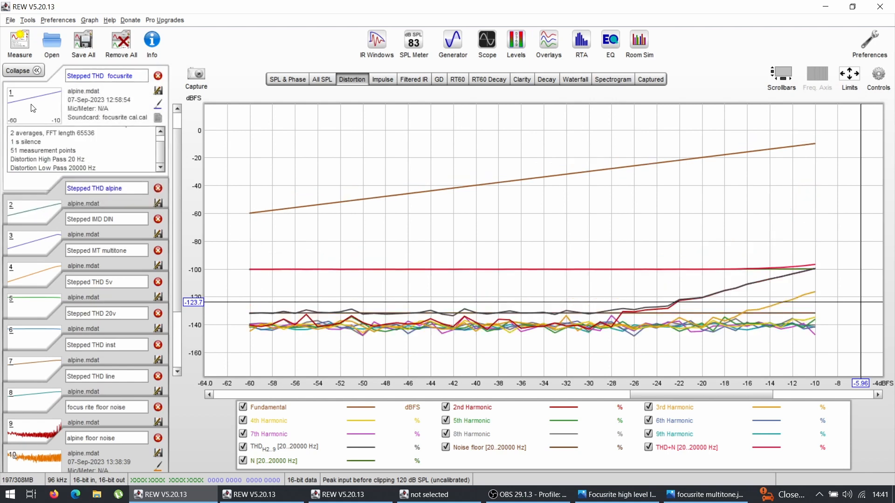
pyautogui.click(251, 267)
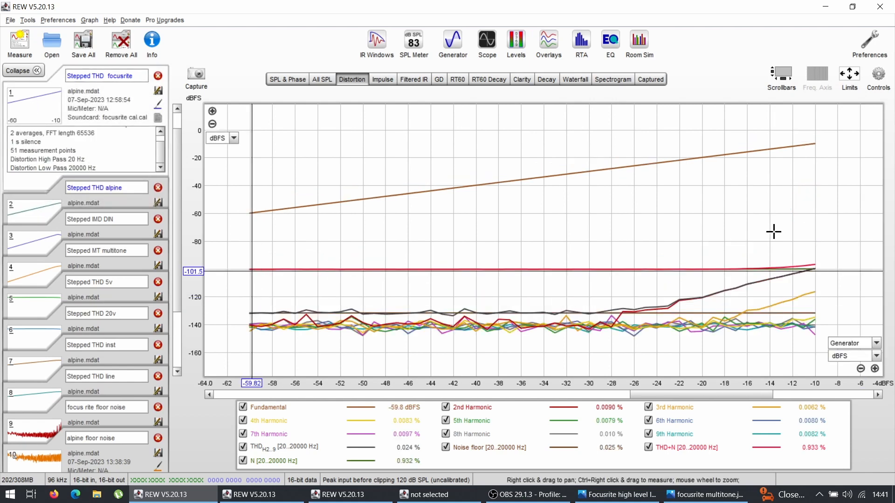
pyautogui.click(680, 270)
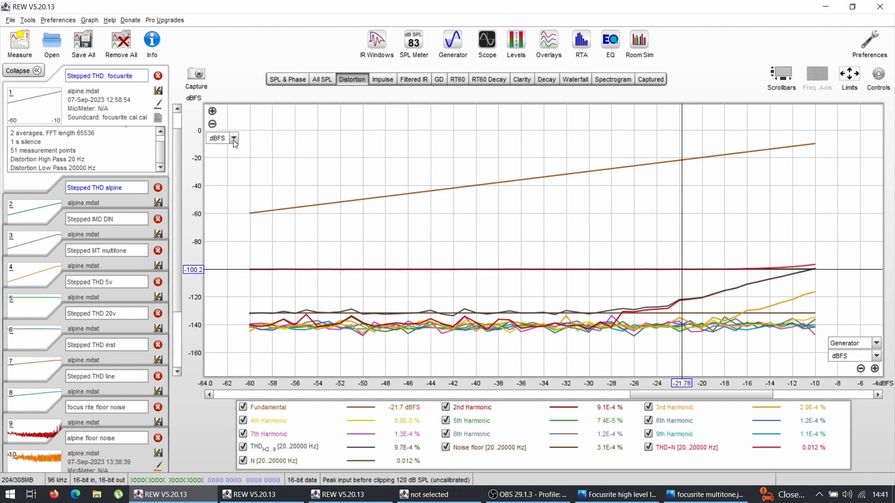
# View the Focusrite distortion traces in percent and in dBr, and return the vertical axis to percent
pyautogui.click(233, 138)
pyautogui.click(221, 218)
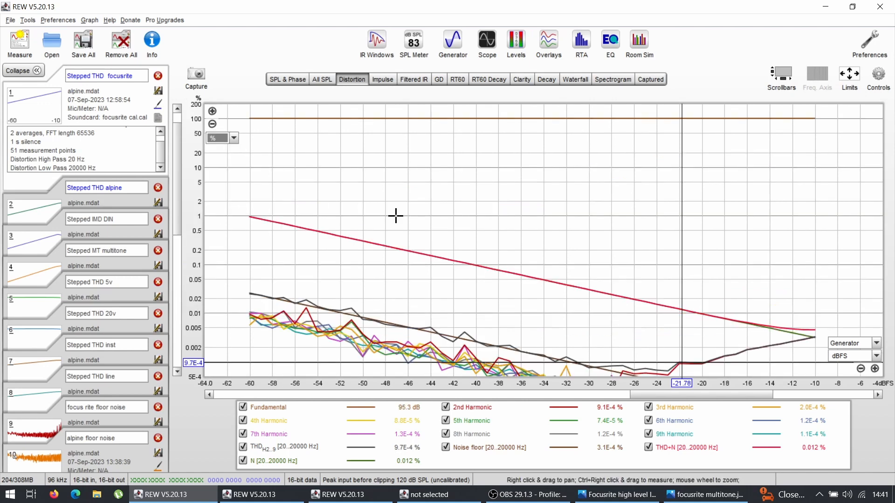
pyautogui.click(233, 138)
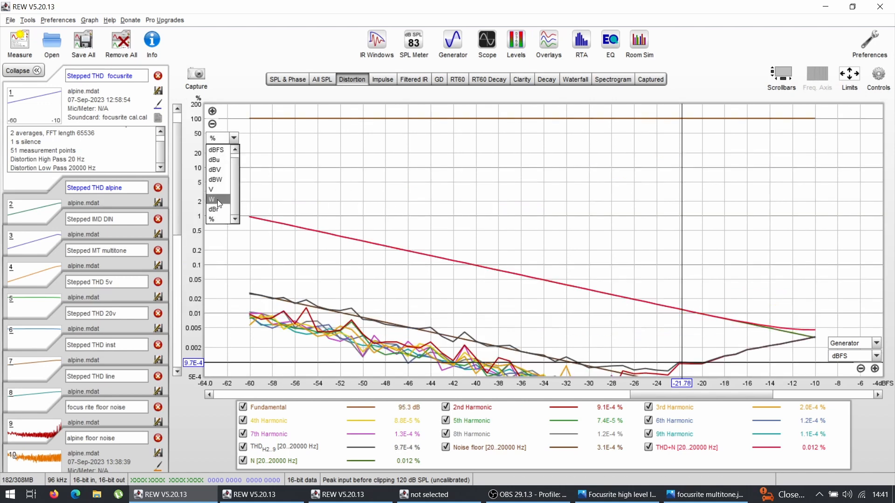
pyautogui.click(222, 209)
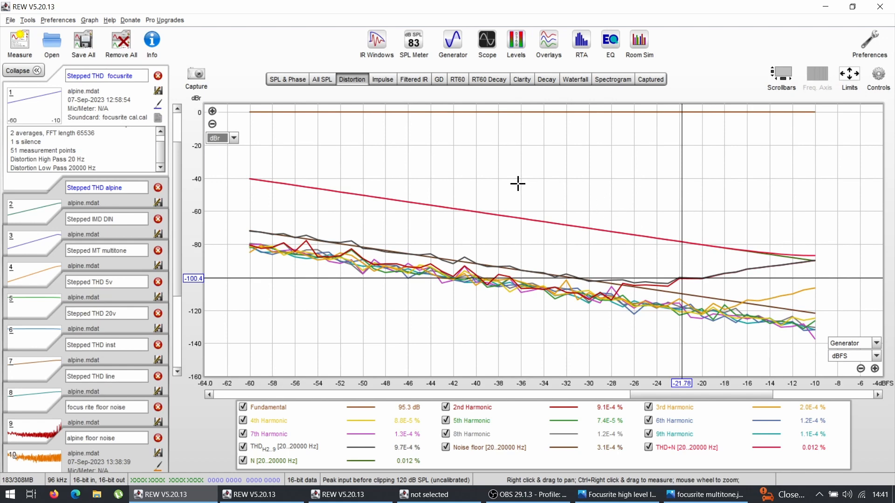
pyautogui.click(234, 139)
pyautogui.click(220, 220)
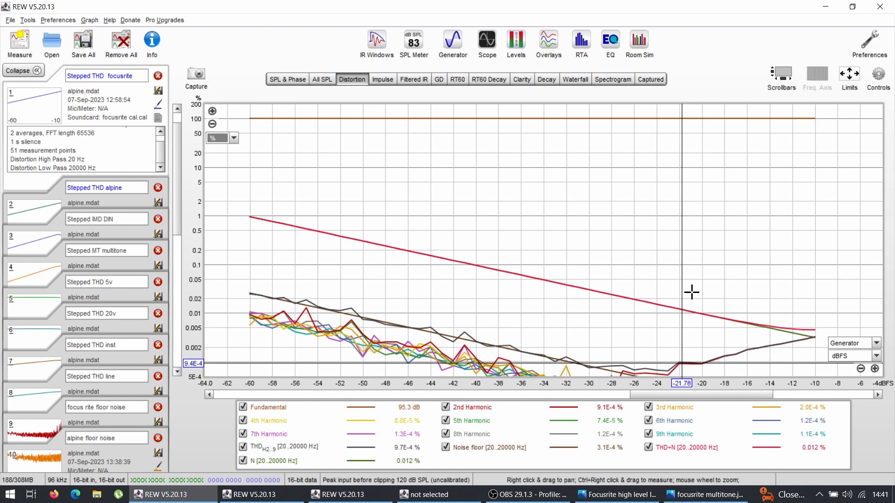
# Read the Focusrite THD+N at about -10 dBFS generator level and compare its percent graph with the Alpine measurement
pyautogui.click(814, 329)
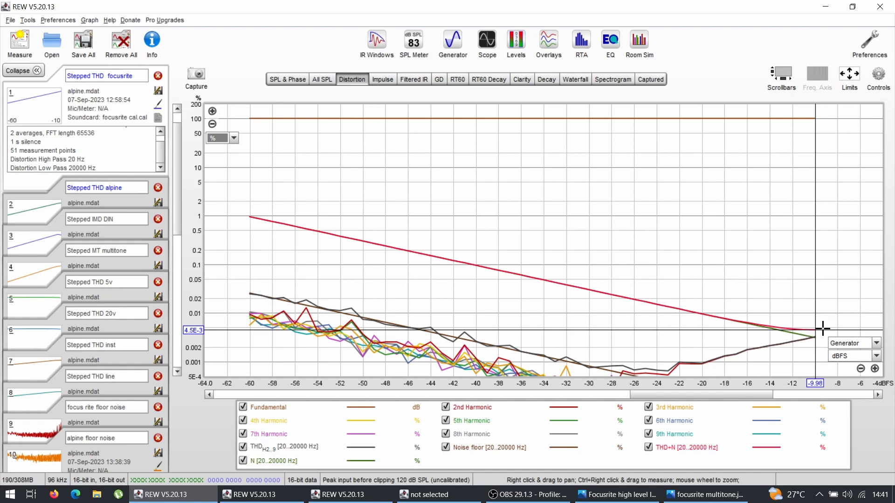
pyautogui.click(816, 330)
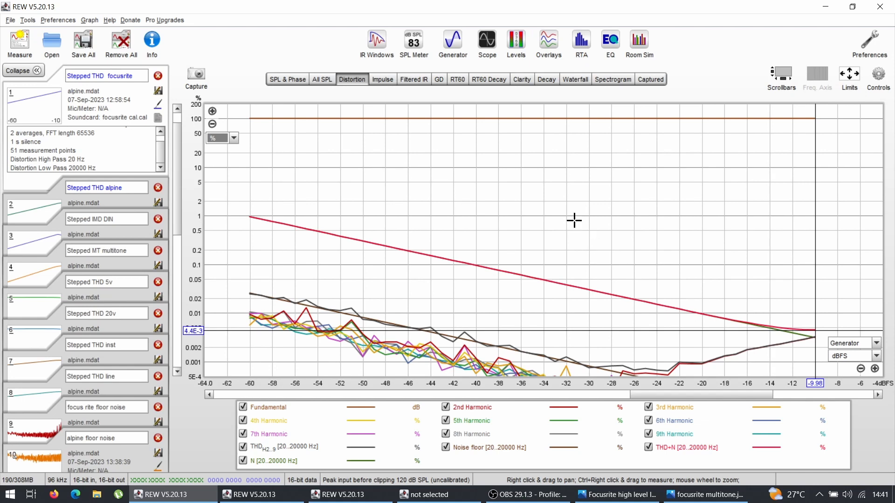
pyautogui.click(31, 214)
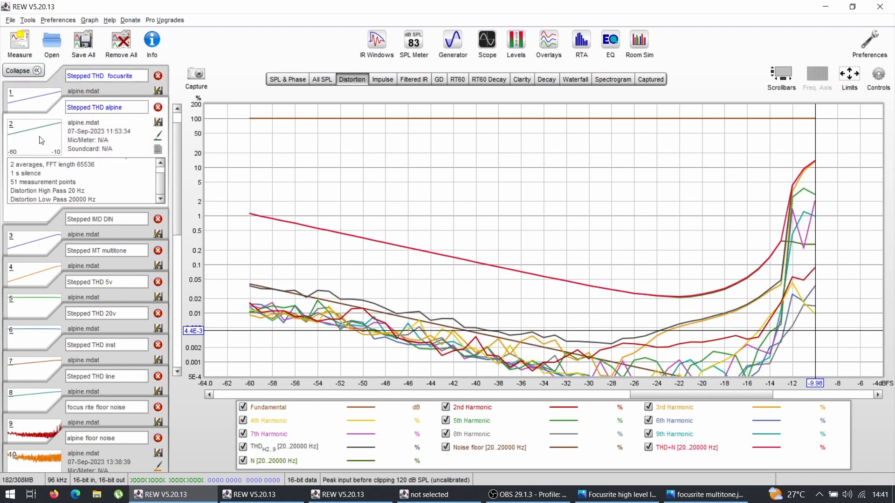
pyautogui.click(36, 110)
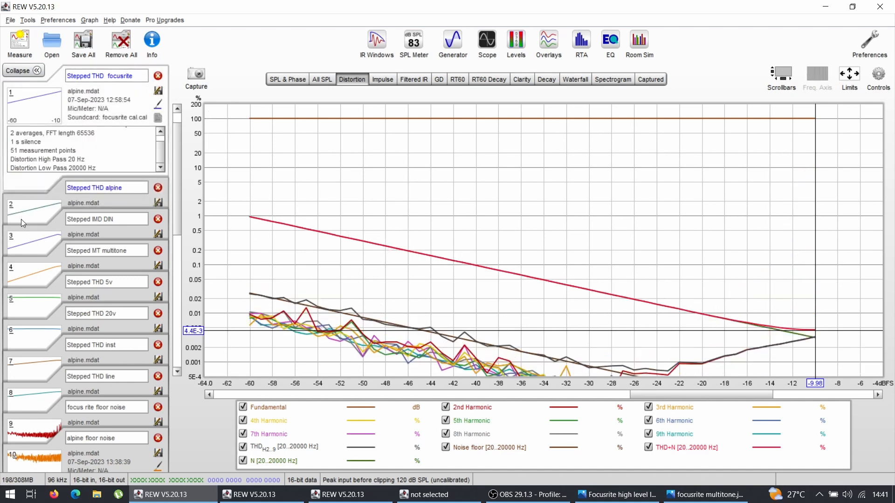
pyautogui.click(34, 212)
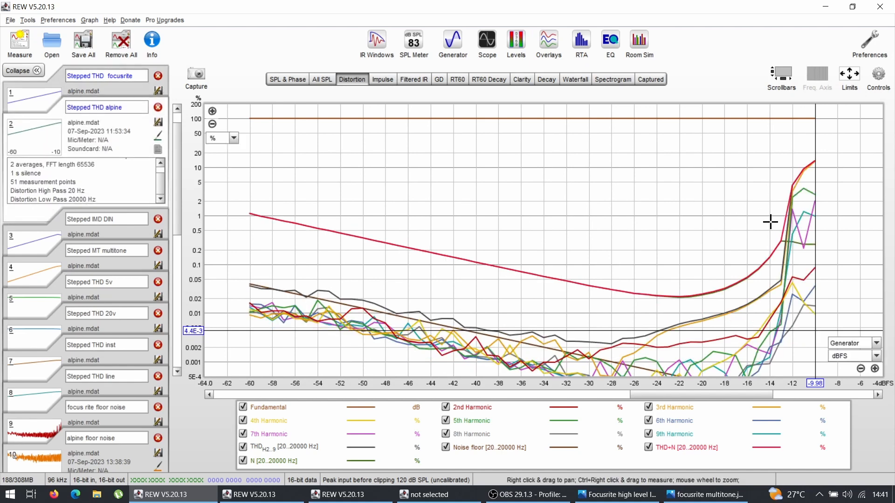
# View the Alpine distortion traces in dBr and switch their vertical axis to dBFS
pyautogui.click(224, 138)
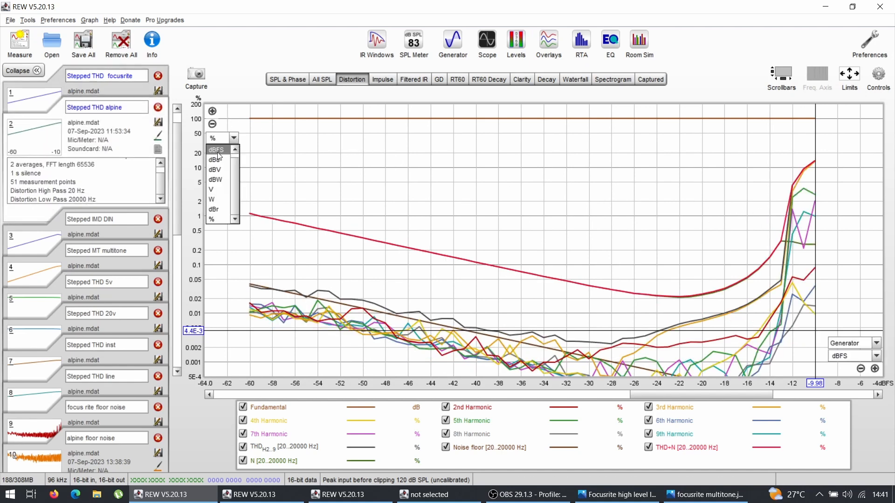
pyautogui.click(214, 214)
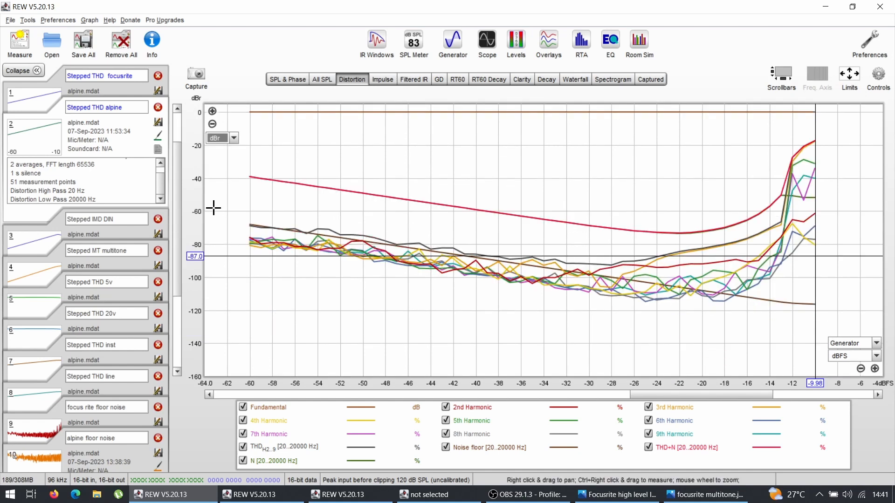
pyautogui.click(221, 138)
pyautogui.click(223, 152)
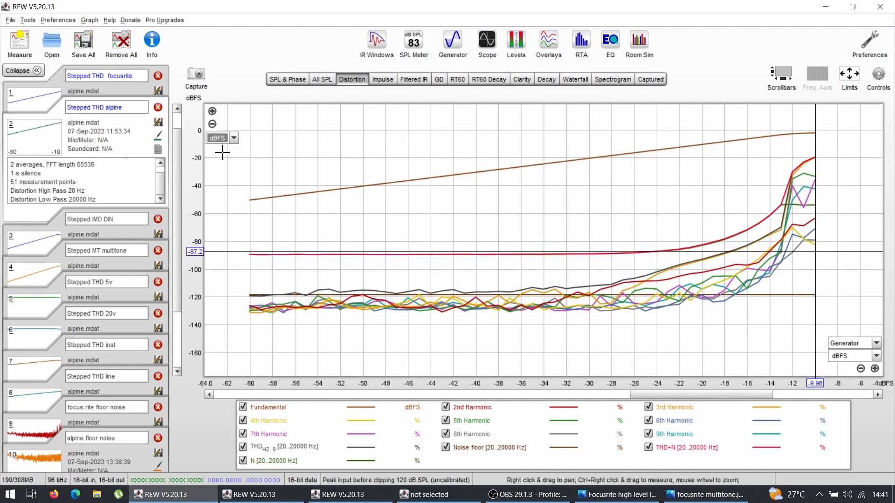
# Compare the low-level THD+N of the Focusrite near -59 dBFS with the Alpine's flat THD+N region near -42 dBFS
pyautogui.click(35, 87)
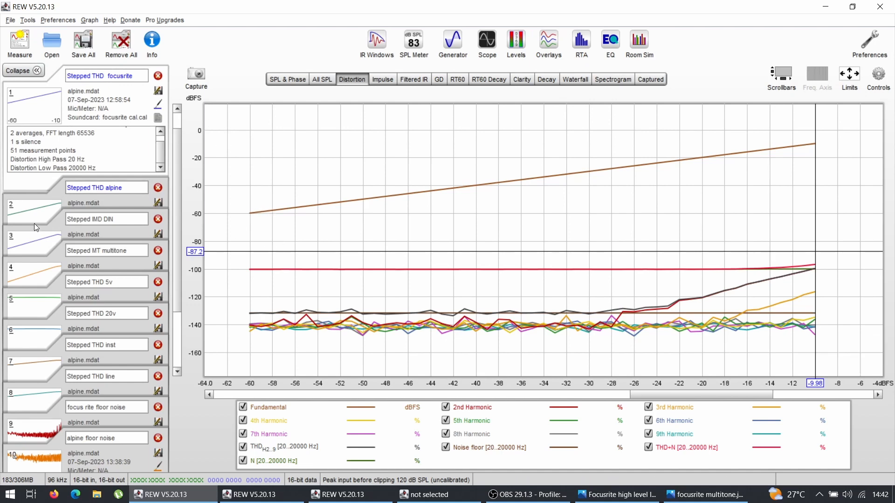
pyautogui.moveTo(251, 271); pyautogui.dragTo(256, 269)
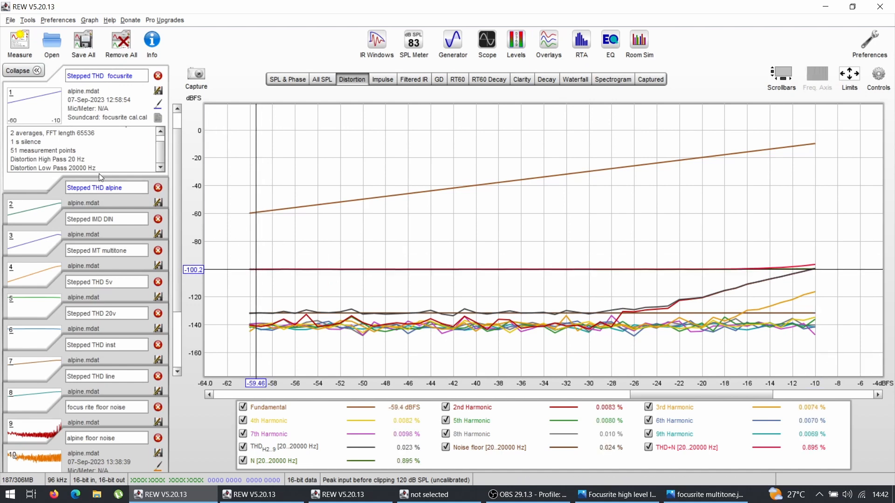
pyautogui.click(43, 208)
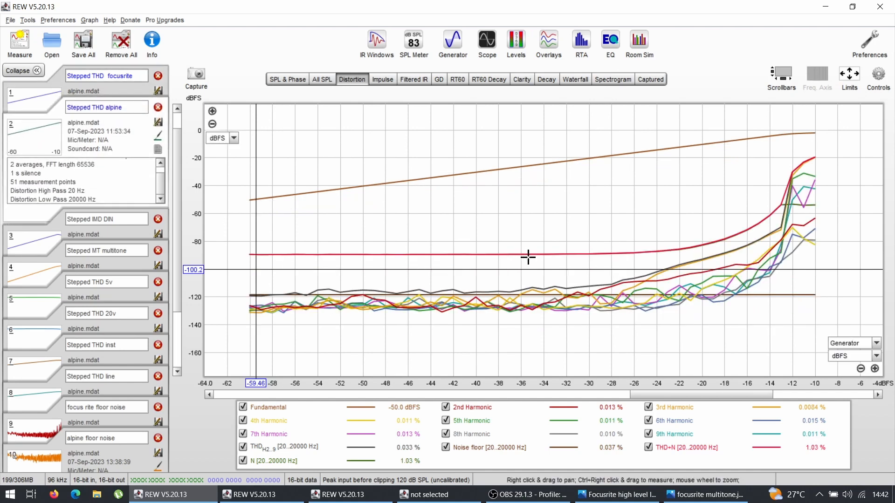
pyautogui.click(454, 254)
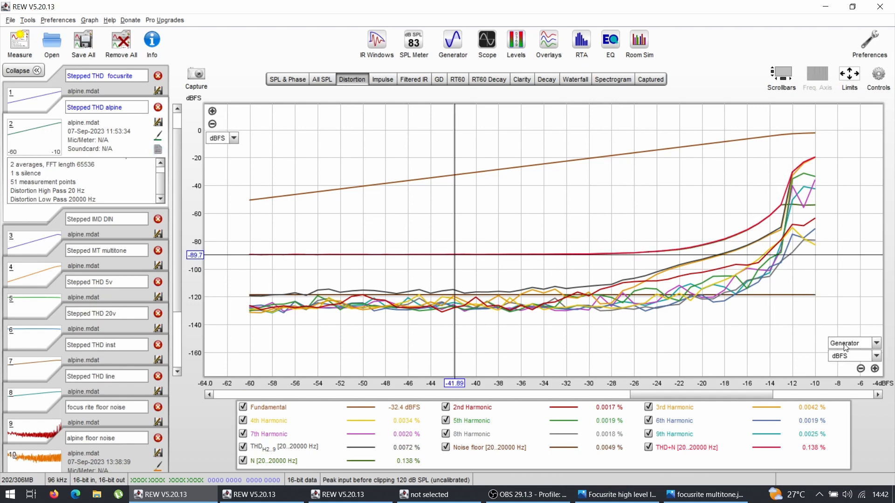
# Plot the Alpine distortion in percent against generator volts, and place the cursor where the steep THD+N rise crosses 1%
pyautogui.click(234, 139)
pyautogui.click(223, 219)
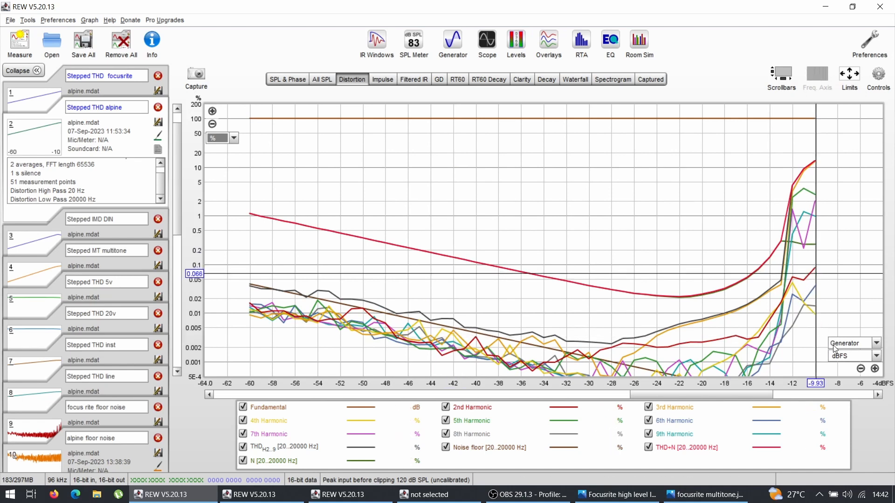
pyautogui.click(856, 356)
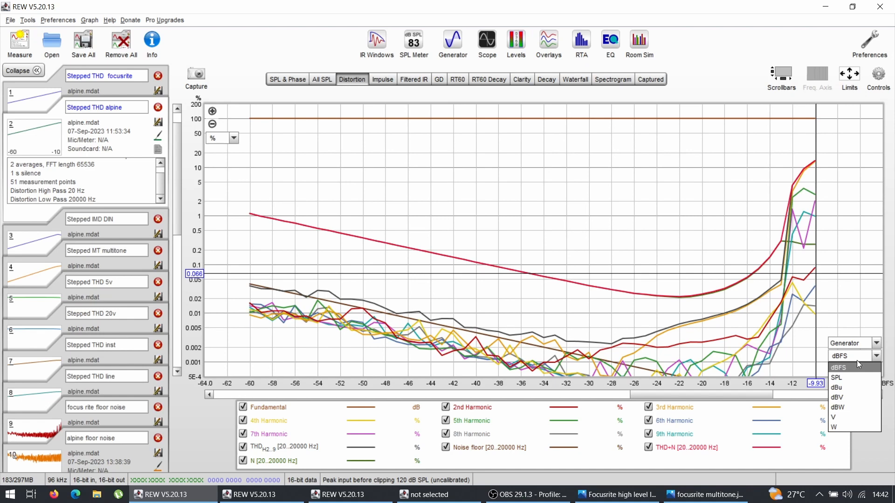
pyautogui.click(837, 419)
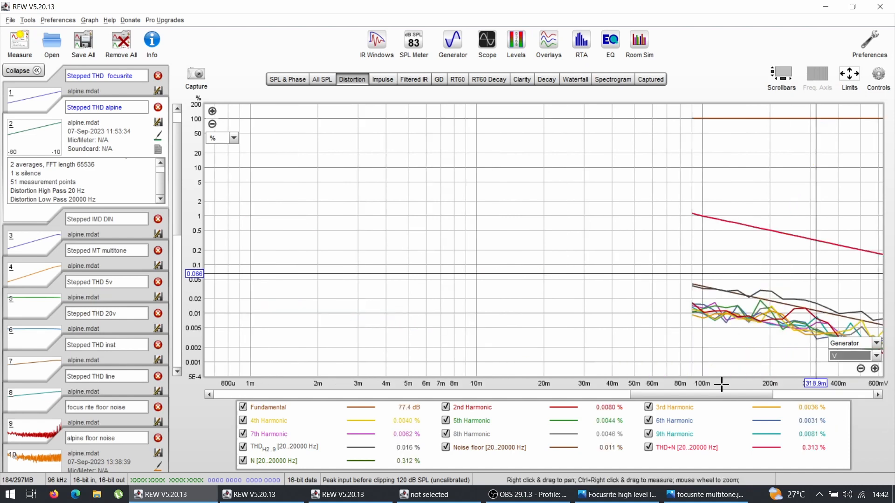
pyautogui.moveTo(694, 395); pyautogui.dragTo(783, 392)
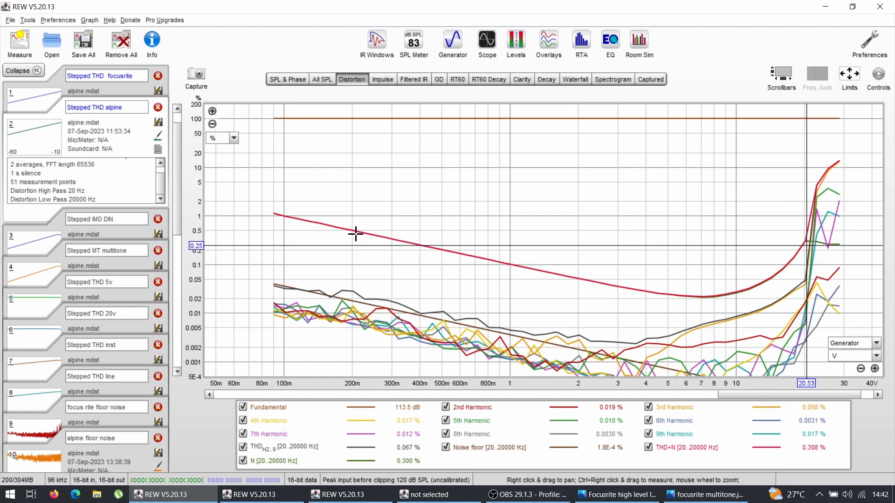
pyautogui.click(363, 217)
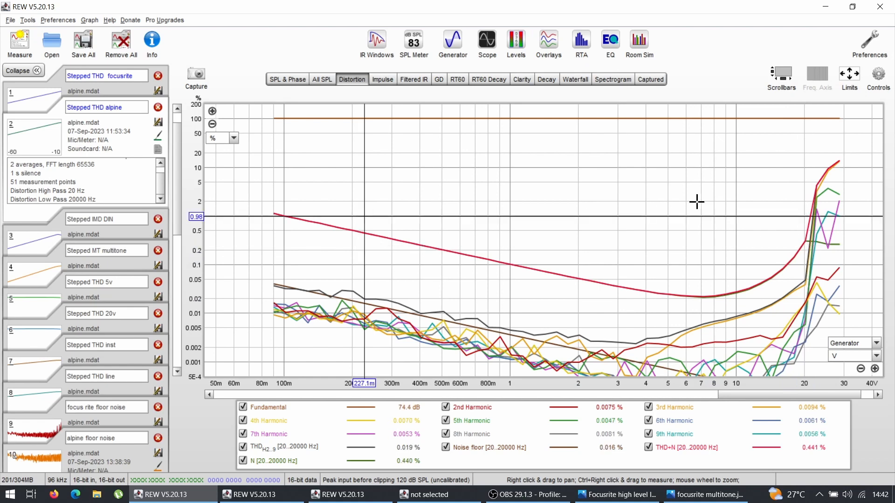
pyautogui.click(809, 216)
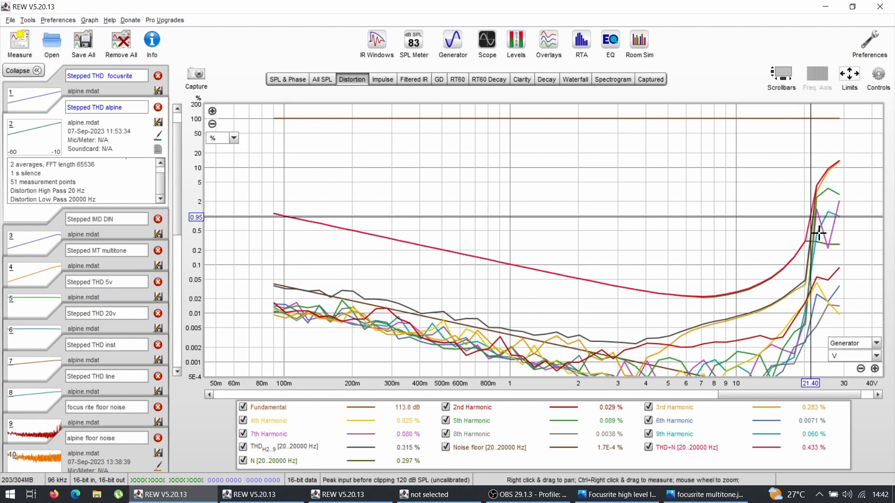
# Check the reference resistance for dBW in the RTA's Appearance settings and return to the Alpine distortion graph
pyautogui.click(581, 41)
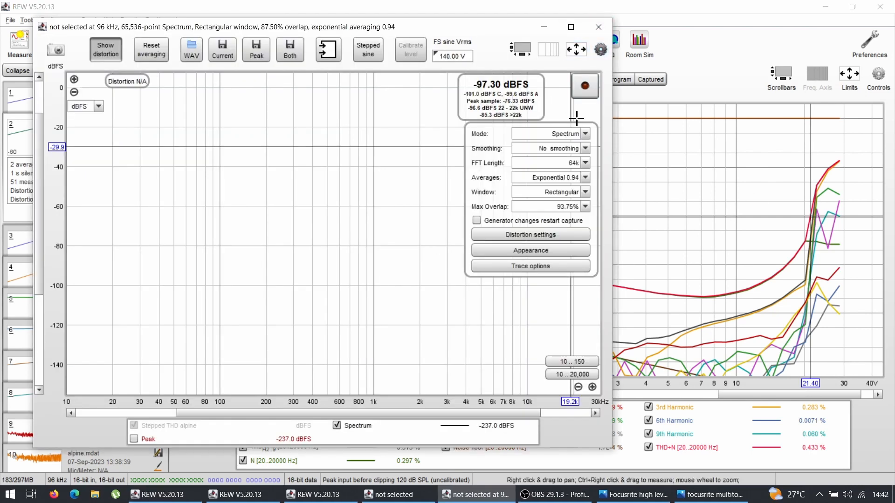
pyautogui.click(550, 250)
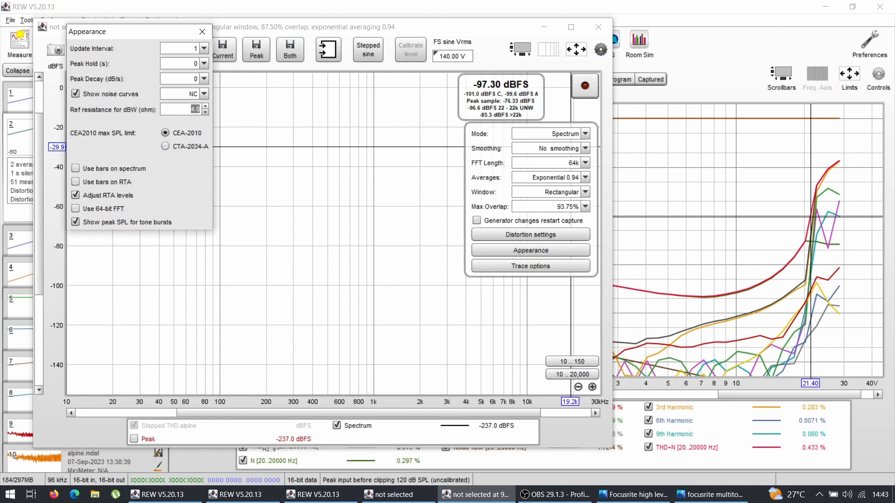
pyautogui.click(202, 31)
pyautogui.click(598, 27)
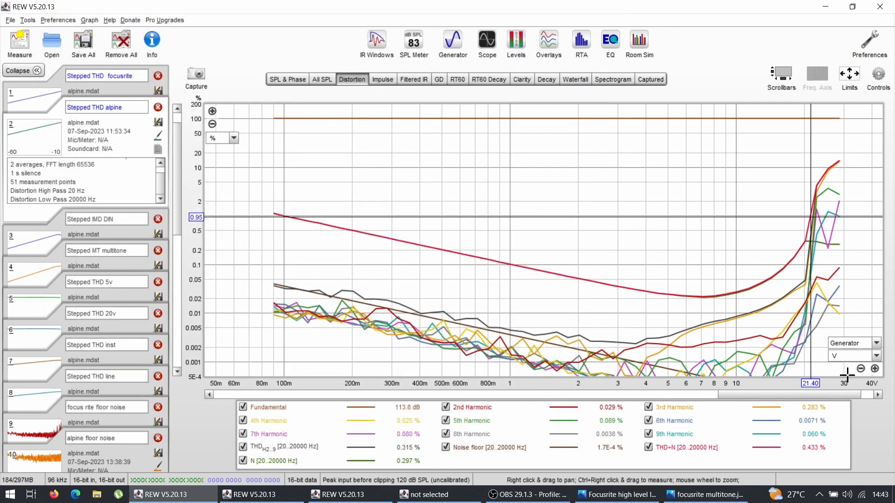
# Change the Alpine graph's generator axis unit to W, with the full distortion trace in view
pyautogui.click(864, 356)
pyautogui.click(836, 428)
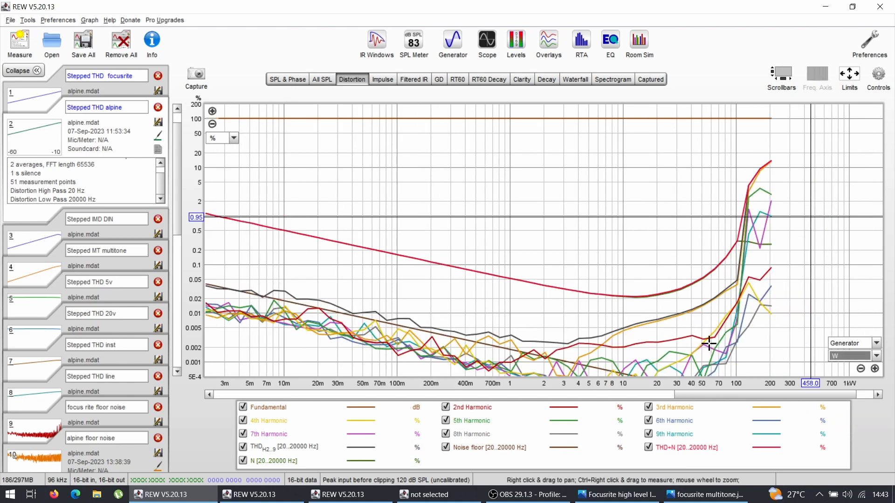
pyautogui.moveTo(711, 392); pyautogui.dragTo(706, 397)
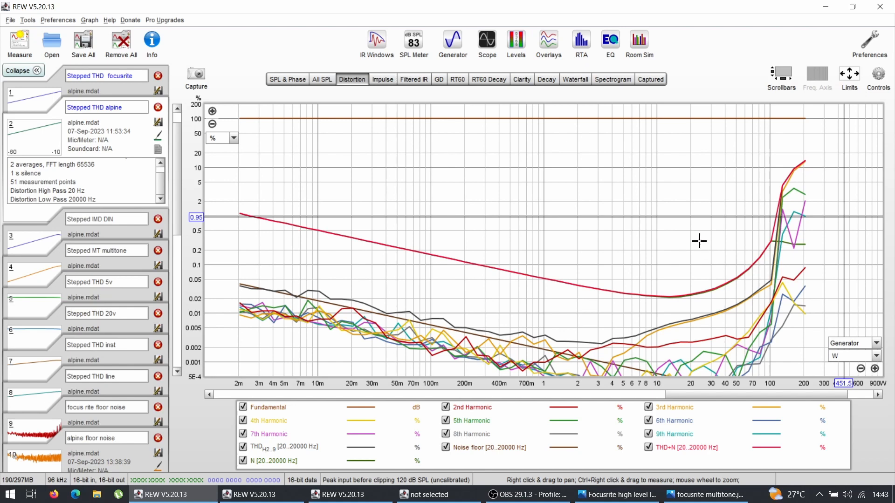
# Examine the Alpine THD+N trace around its minimum, placing the cursor at about 10 W
pyautogui.moveTo(830, 149); pyautogui.dragTo(830, 149)
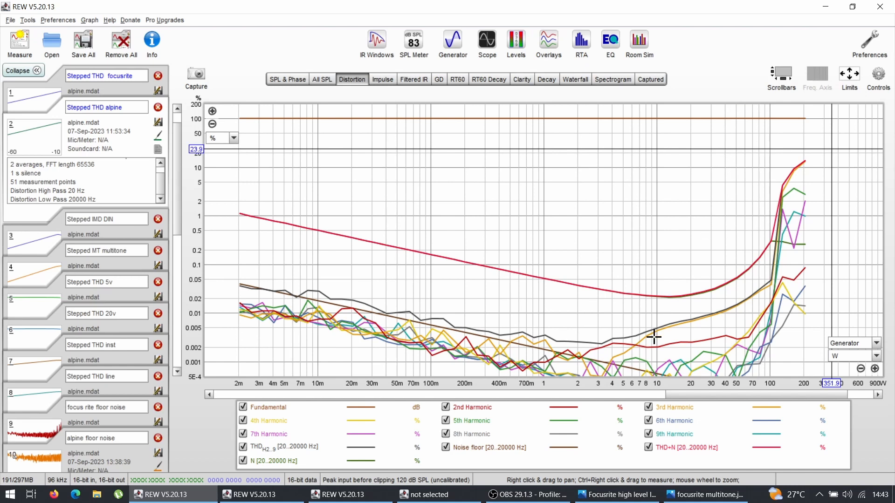
pyautogui.click(657, 295)
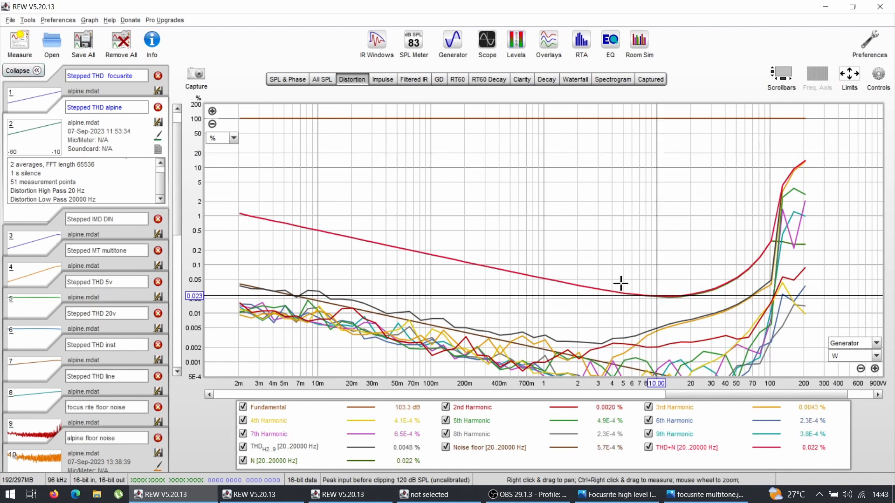
pyautogui.click(691, 295)
pyautogui.click(655, 297)
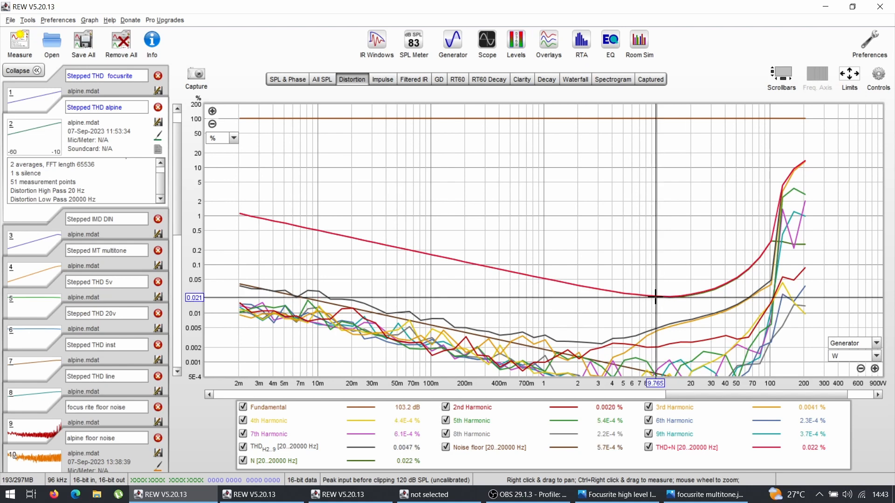
# Examine the Alpine THD+N trace around its minimum and up its rising slope, ending with the cursor at about 84 W
pyautogui.click(686, 292)
pyautogui.click(654, 296)
pyautogui.click(666, 296)
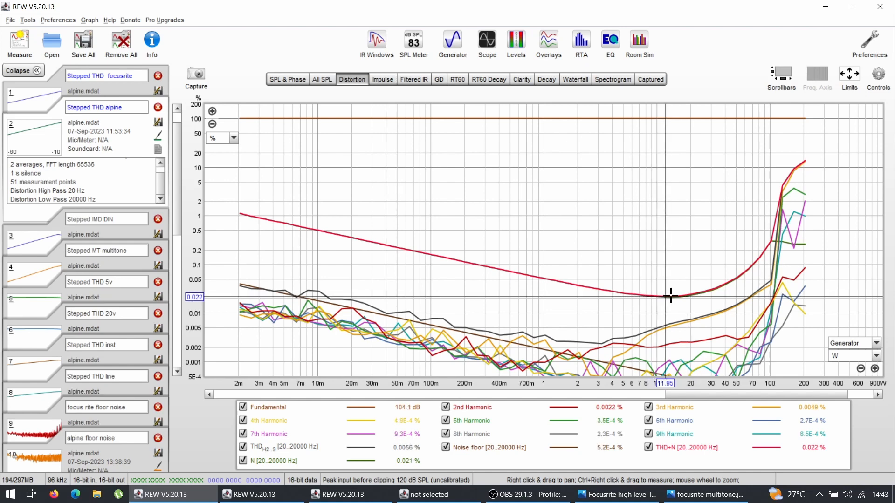
pyautogui.click(672, 296)
pyautogui.click(674, 296)
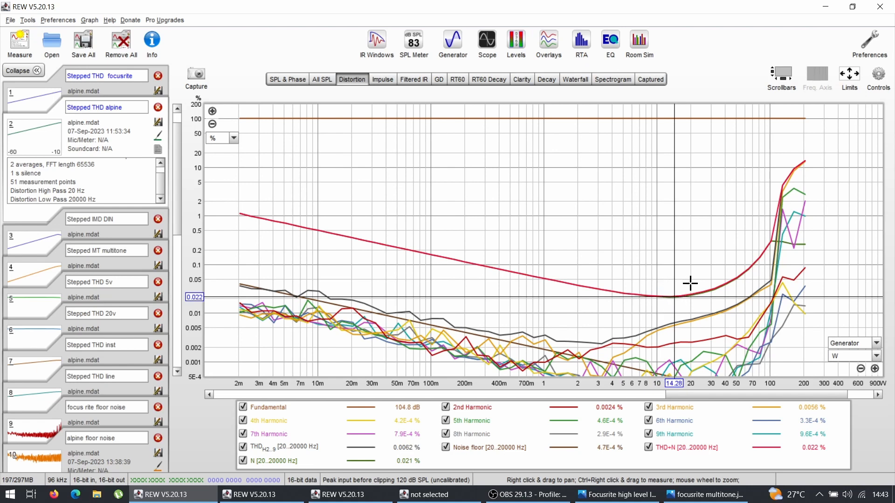
pyautogui.moveTo(572, 282); pyautogui.dragTo(605, 289)
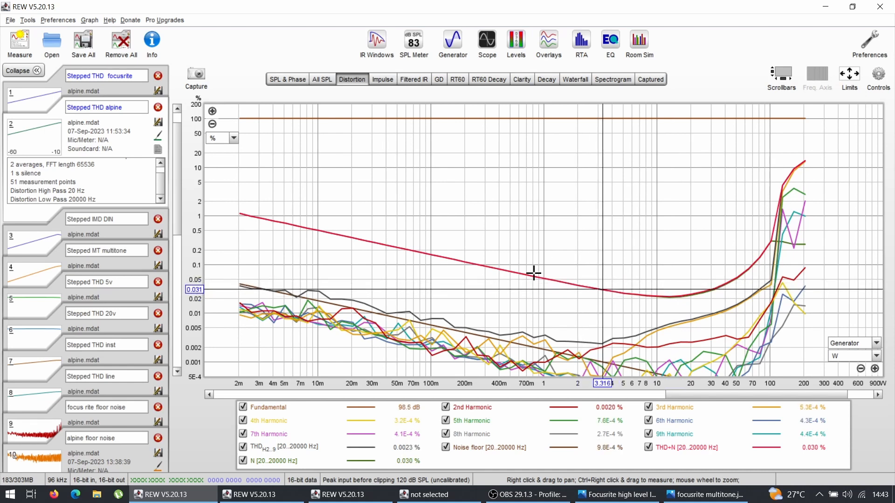
pyautogui.click(677, 292)
pyautogui.moveTo(677, 292); pyautogui.dragTo(699, 297)
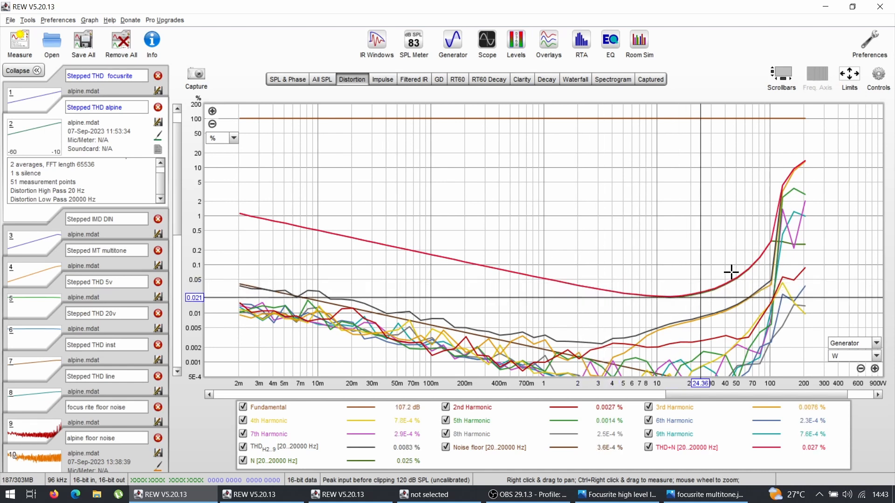
pyautogui.click(757, 250)
pyautogui.moveTo(757, 250); pyautogui.dragTo(761, 247)
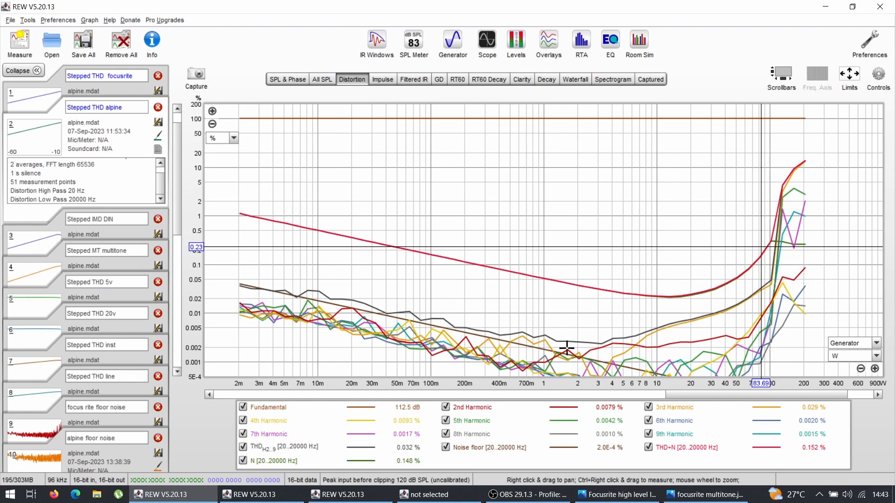
# Clear all trace selections on the Alpine distortion graph and show only THD+N, Noise floor, N and THD
pyautogui.rightClick(731, 453)
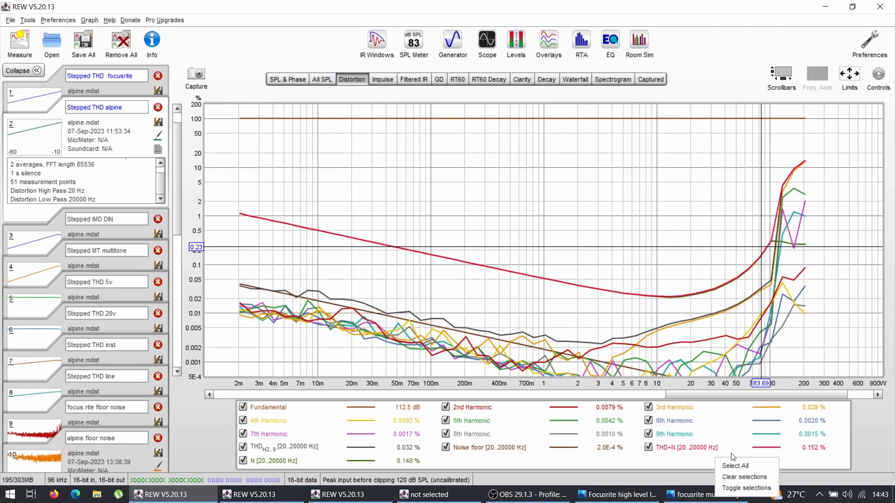
pyautogui.click(742, 478)
pyautogui.click(648, 447)
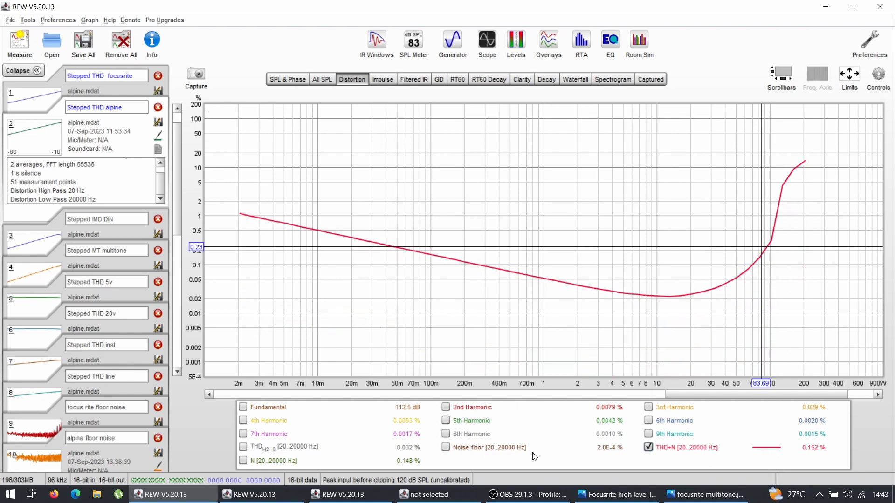
pyautogui.click(445, 447)
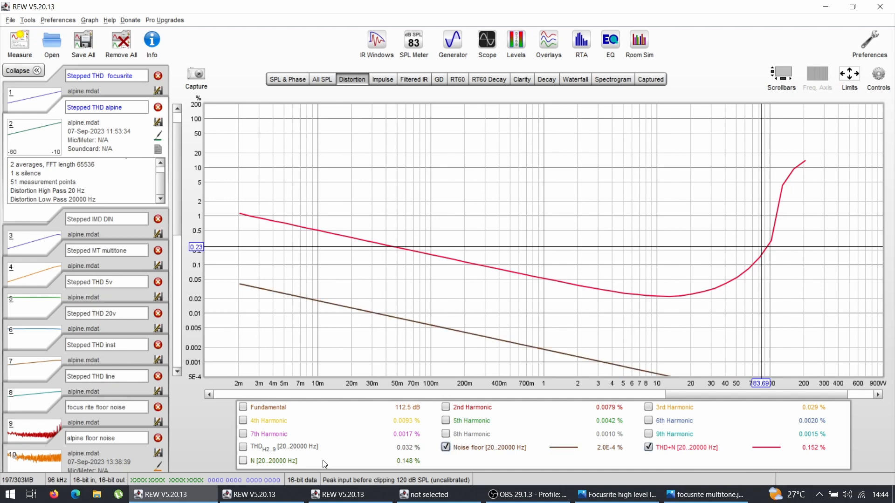
pyautogui.click(243, 461)
pyautogui.click(243, 447)
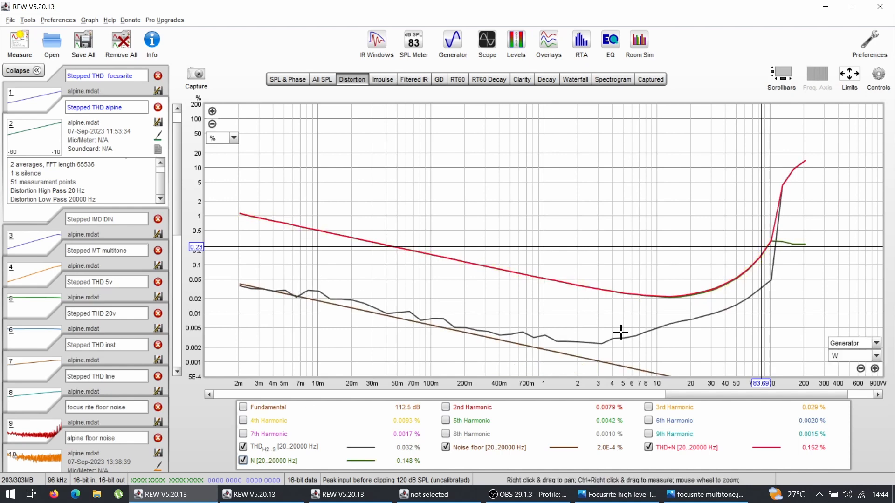
# Inspect the Alpine THD+N trace at its lowest power, its minimum, the steep 1% crossing and near 10%
pyautogui.click(241, 214)
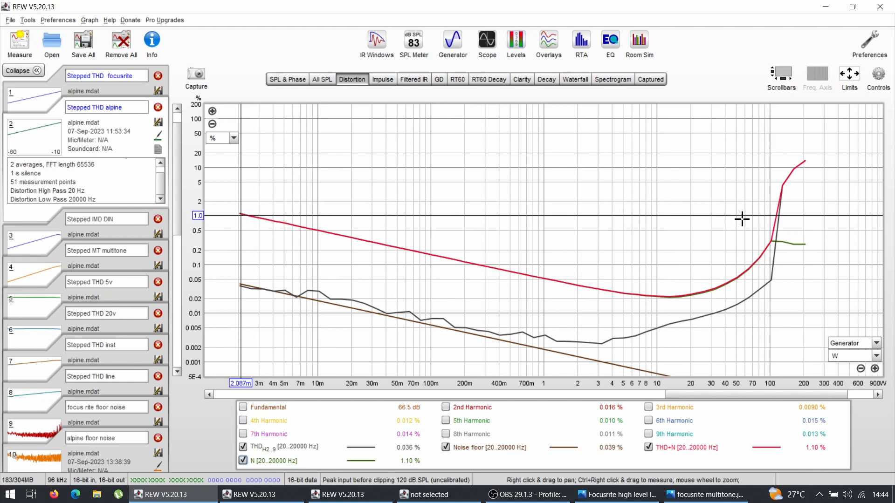
pyautogui.click(669, 296)
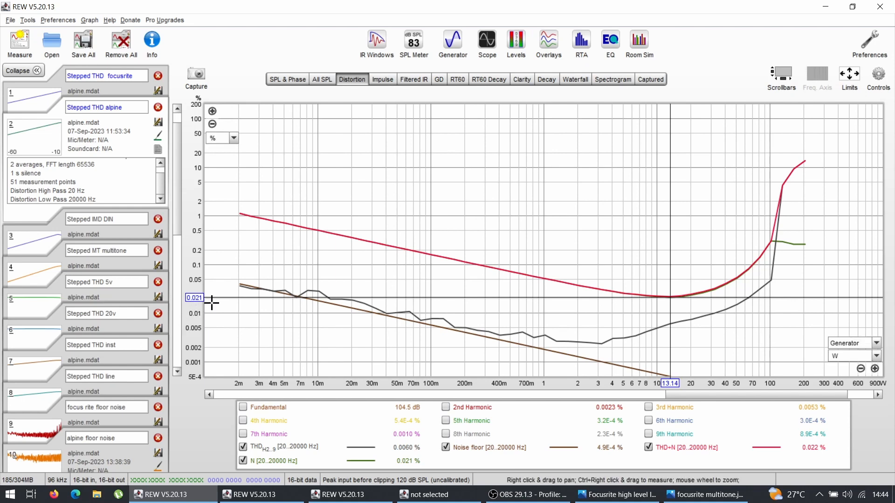
pyautogui.moveTo(670, 298)
pyautogui.mouseDown()
pyautogui.moveTo(740, 280)
pyautogui.moveTo(667, 297)
pyautogui.moveTo(683, 296)
pyautogui.mouseUp()
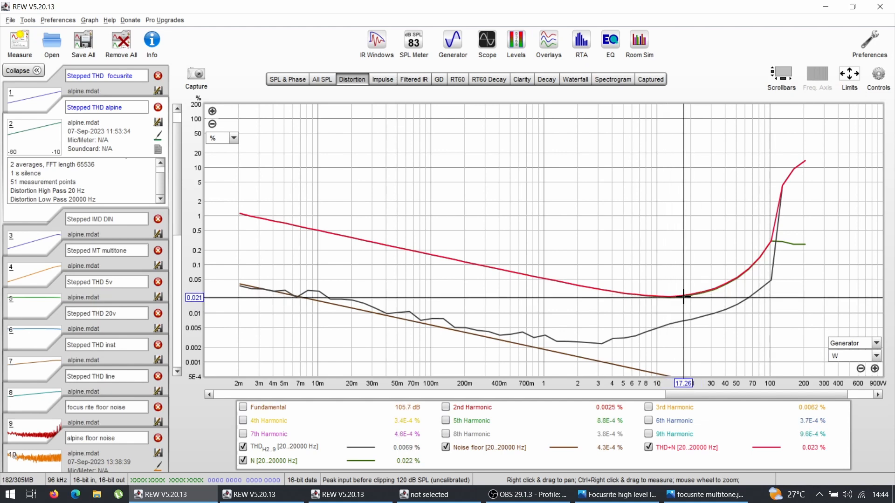
pyautogui.click(329, 216)
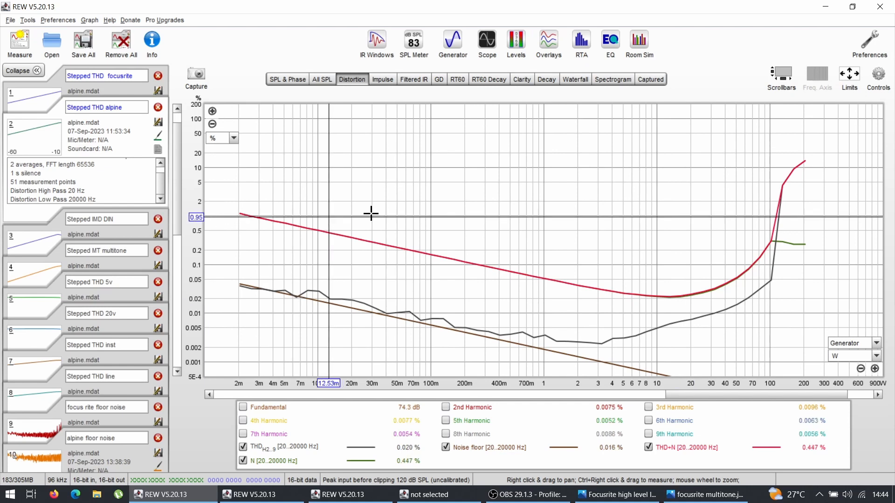
pyautogui.click(775, 216)
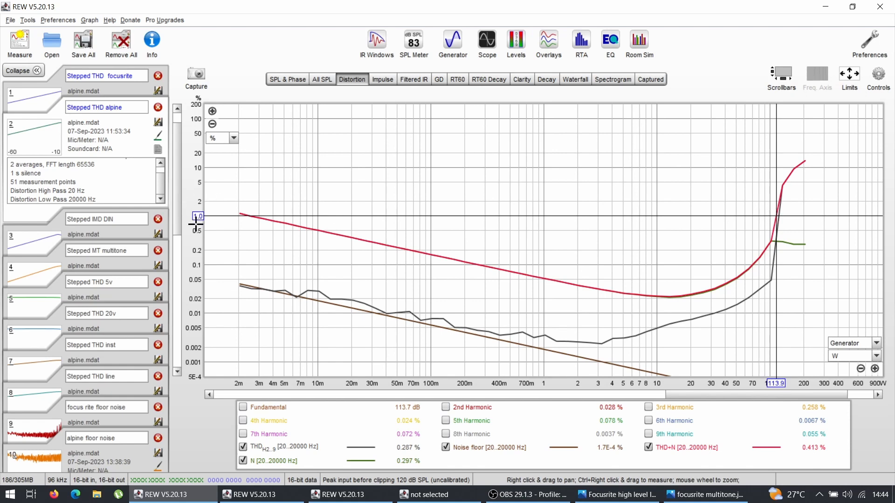
pyautogui.click(796, 167)
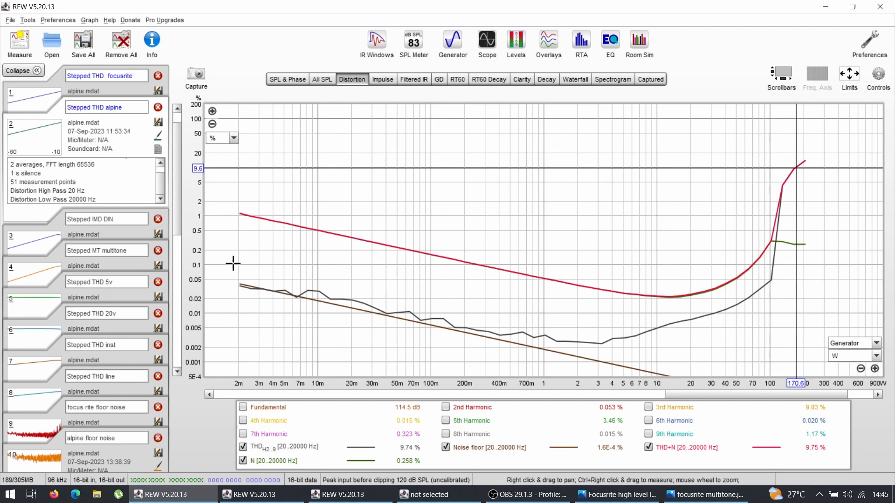
# Find the power where the Alpine THD+N rise crosses 0.1%, and place the cursor back at the trace's minimum
pyautogui.moveTo(233, 264); pyautogui.dragTo(751, 266)
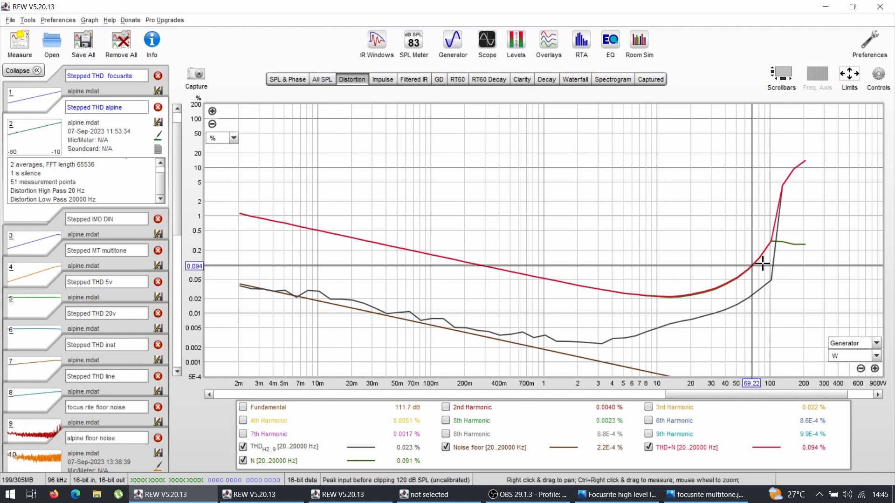
pyautogui.click(733, 239)
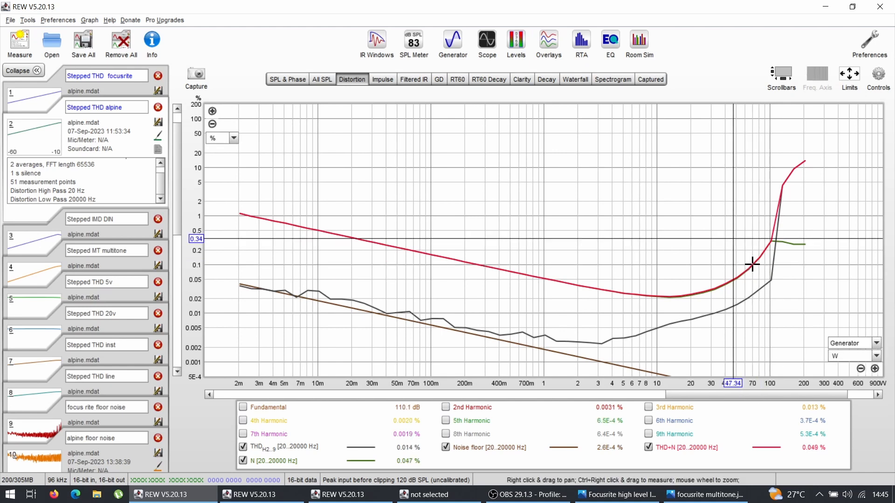
pyautogui.click(751, 264)
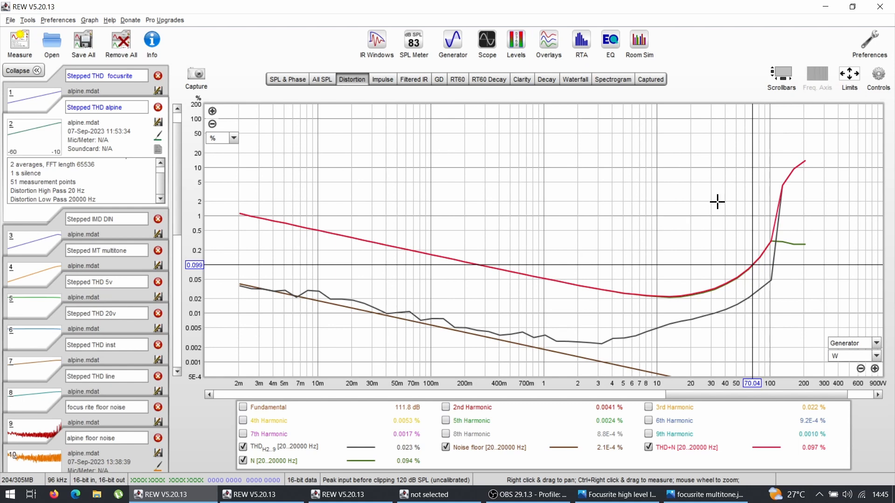
pyautogui.click(668, 296)
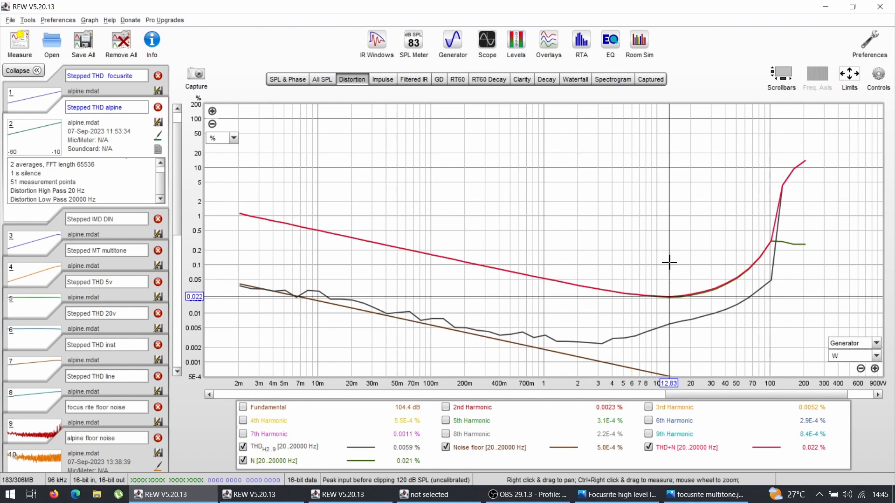
# Switch to the REW window holding the Yamaha measurements and examine its THD+N trace up to about 10 W
pyautogui.click(255, 500)
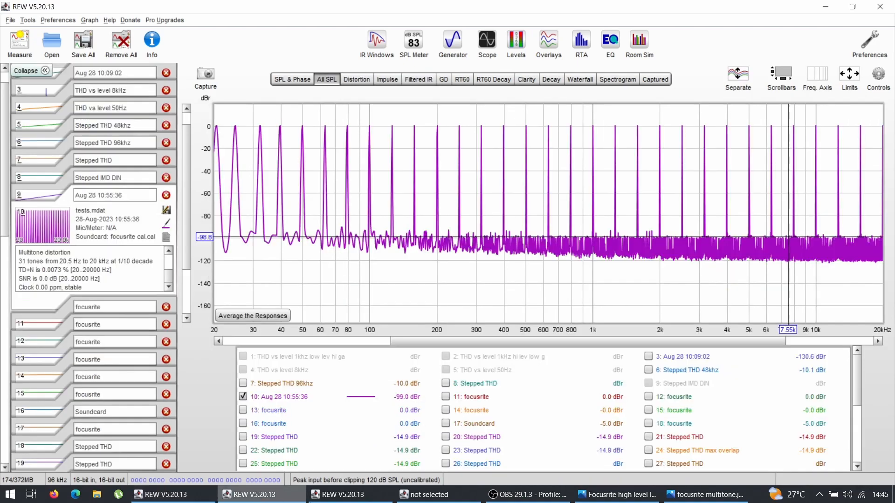
pyautogui.click(335, 499)
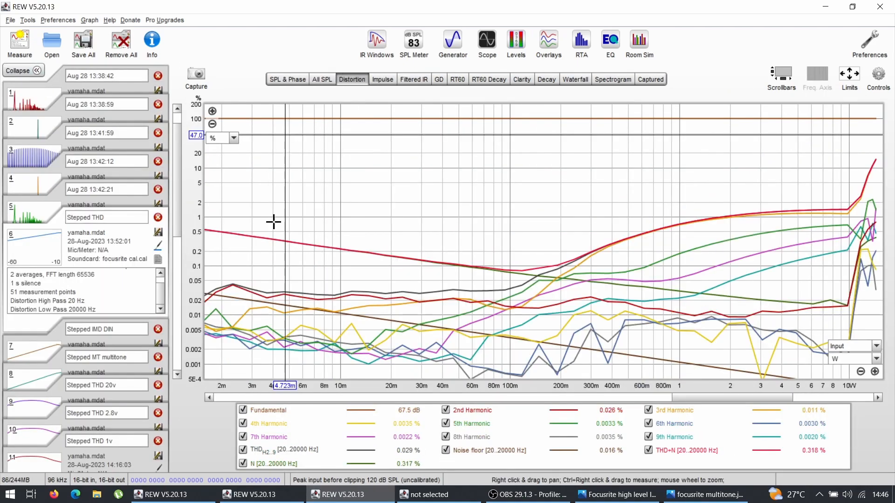
pyautogui.click(317, 261)
pyautogui.click(459, 301)
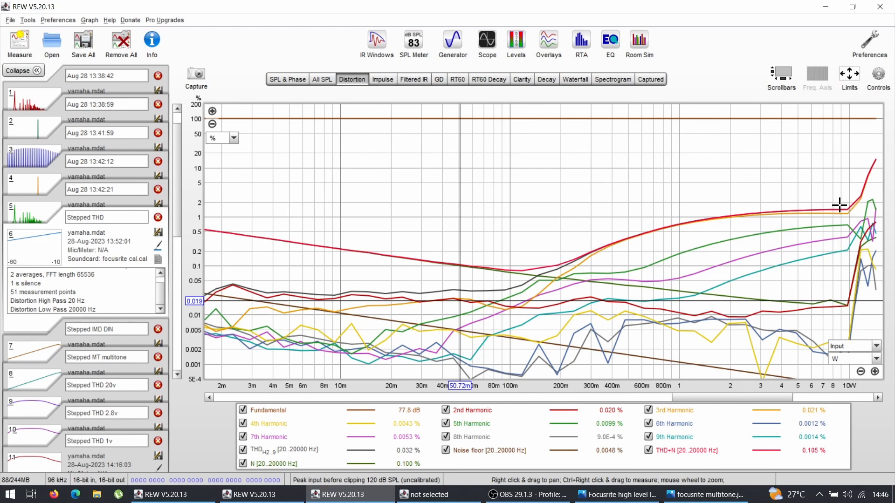
pyautogui.moveTo(843, 212); pyautogui.dragTo(848, 208)
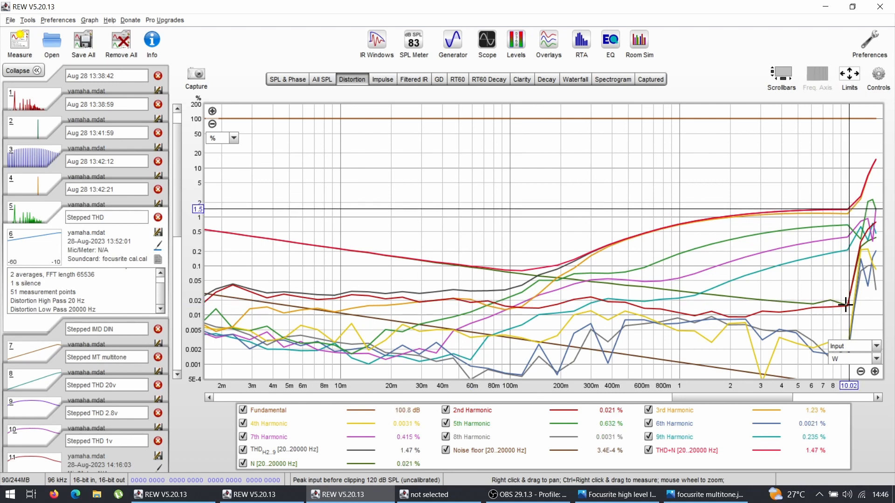
# Plot the Yamaha distortion against input level in dBFS, with the traces in view and the cursor at the THD+N minimum
pyautogui.click(835, 360)
pyautogui.click(843, 374)
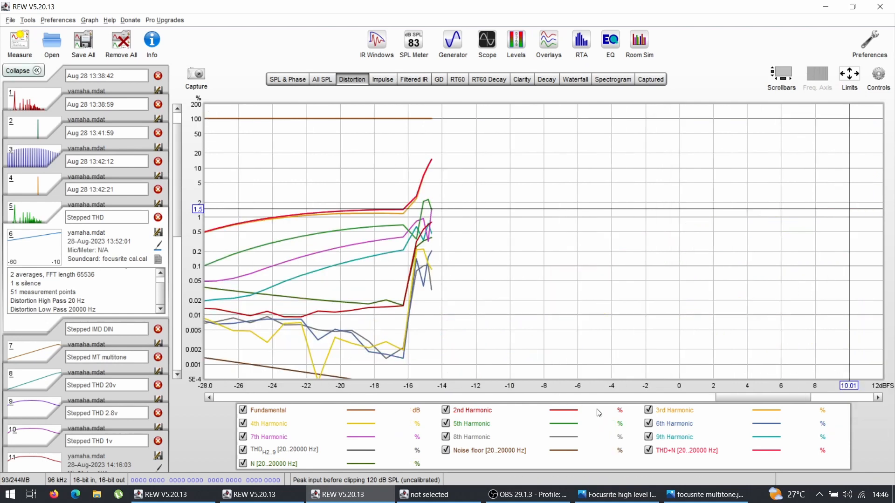
pyautogui.moveTo(778, 397); pyautogui.dragTo(716, 398)
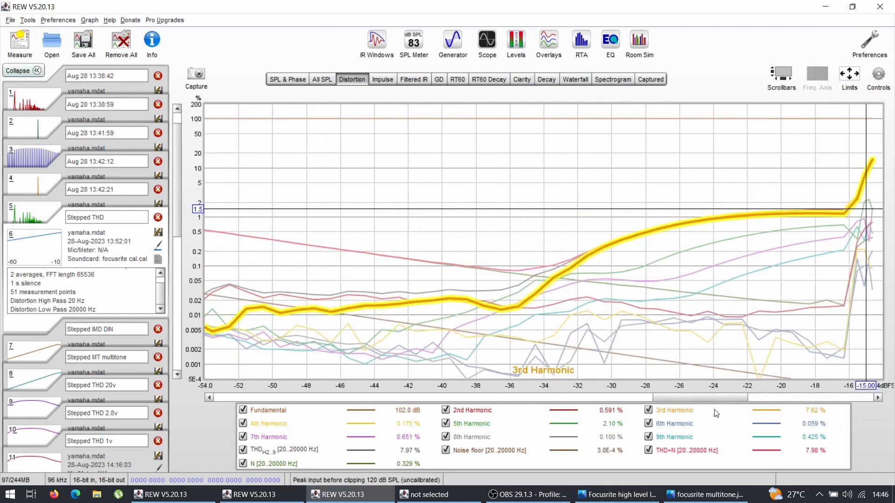
pyautogui.click(770, 225)
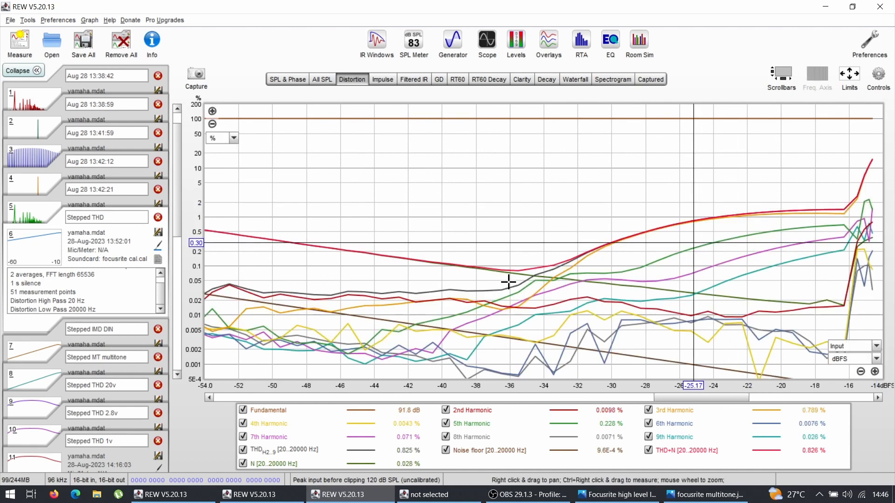
pyautogui.click(519, 272)
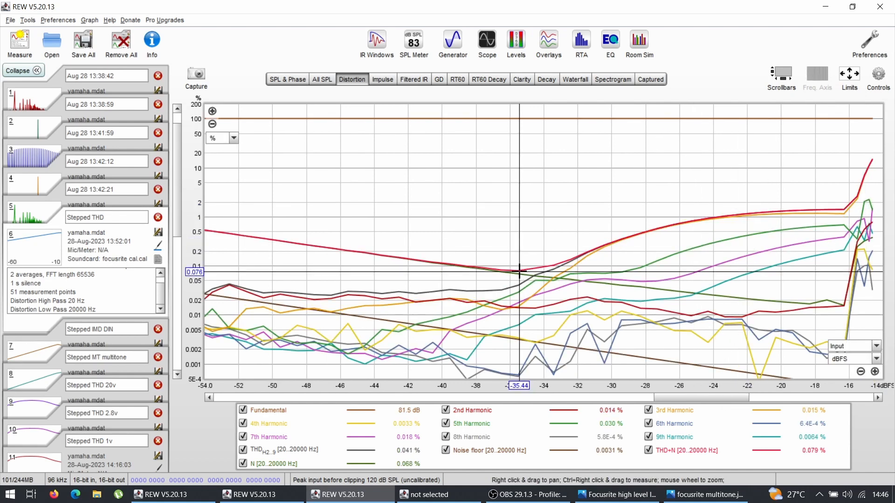
# Change the Yamaha graph's input axis unit to V and fit the full distortion traces in view
pyautogui.click(842, 360)
pyautogui.click(846, 417)
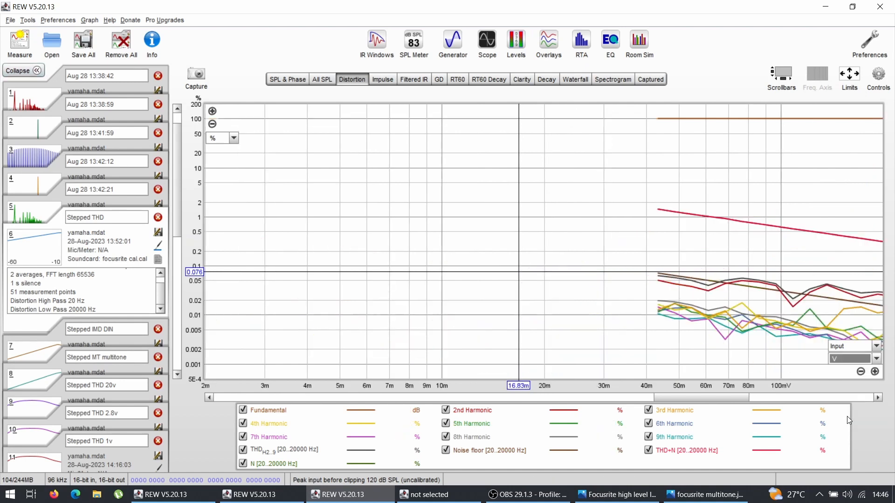
pyautogui.moveTo(693, 400); pyautogui.dragTo(774, 395)
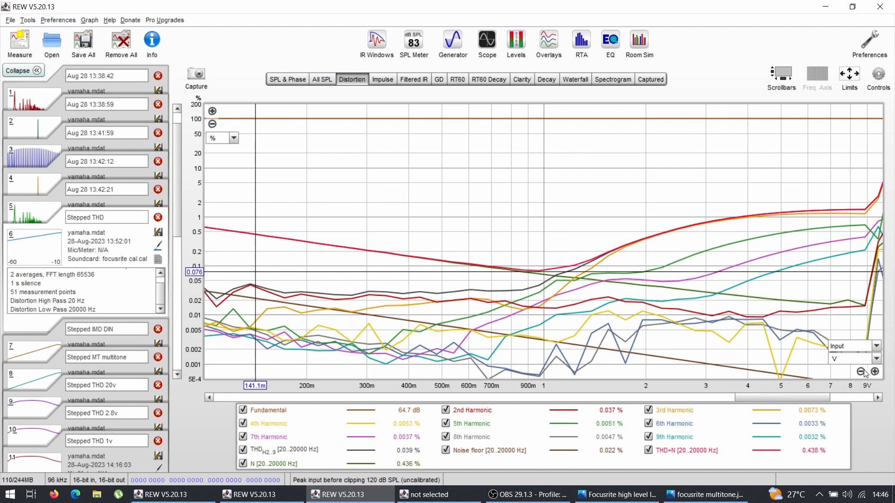
pyautogui.click(861, 371)
pyautogui.moveTo(776, 398); pyautogui.dragTo(750, 400)
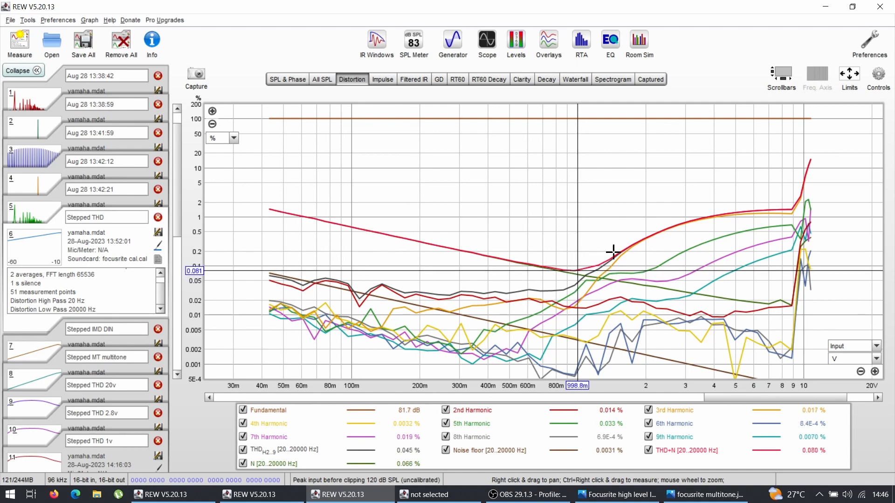
# Compare the Yamaha distortion graph with the Alpine one in the other REW window, returning to the Yamaha graph
pyautogui.hotkey('alt', 'Tab')
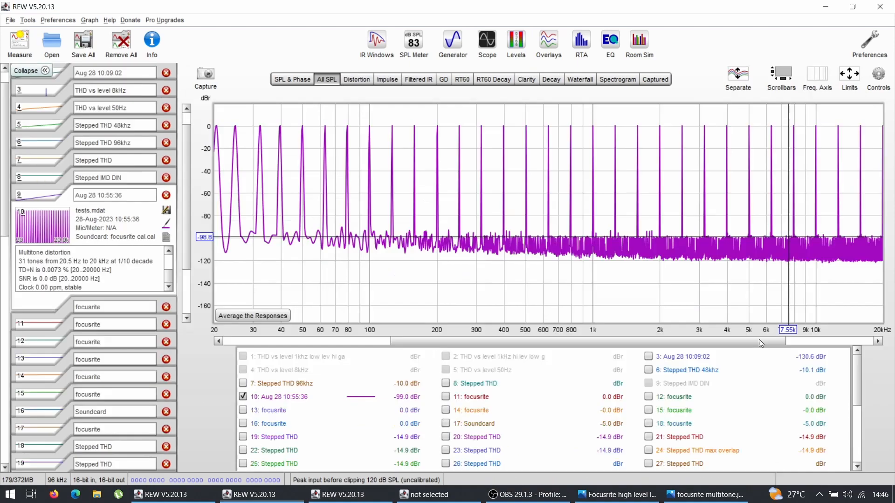
pyautogui.hotkey('alt', 'Tab')
pyautogui.hotkey('alt', 'Tab')
pyautogui.hotkey('alt', 'Tab')
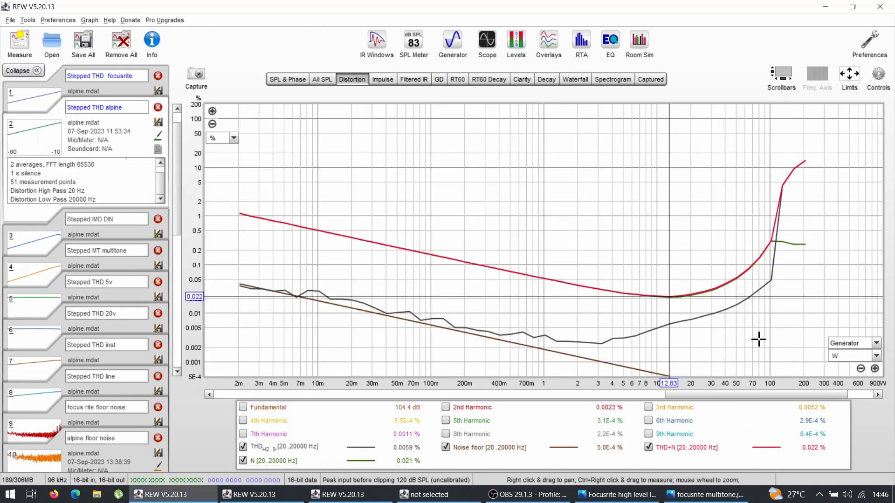
pyautogui.hotkey('alt', 'Tab')
pyautogui.hotkey('alt', 'Tab')
pyautogui.hotkey('alt', 'Tab')
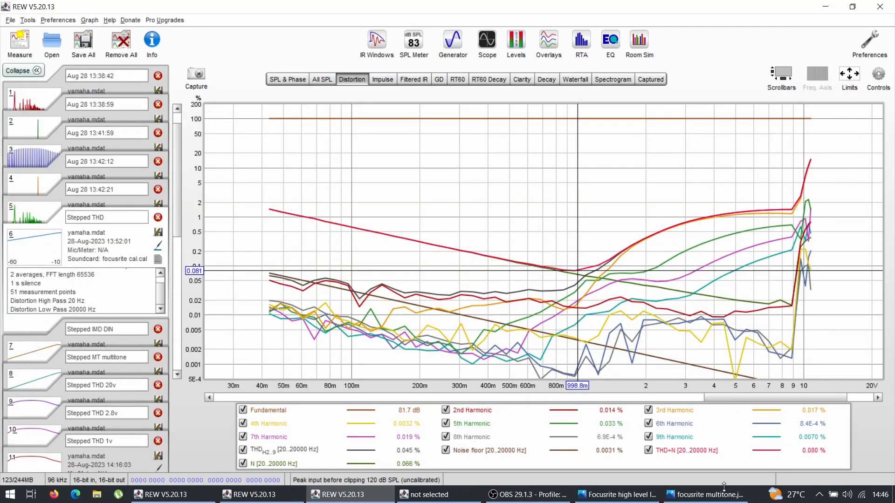
# Clear all traces from the Yamaha distortion graph and show only THD+N, noise floor, N and THD
pyautogui.rightClick(724, 444)
pyautogui.click(740, 460)
pyautogui.click(673, 451)
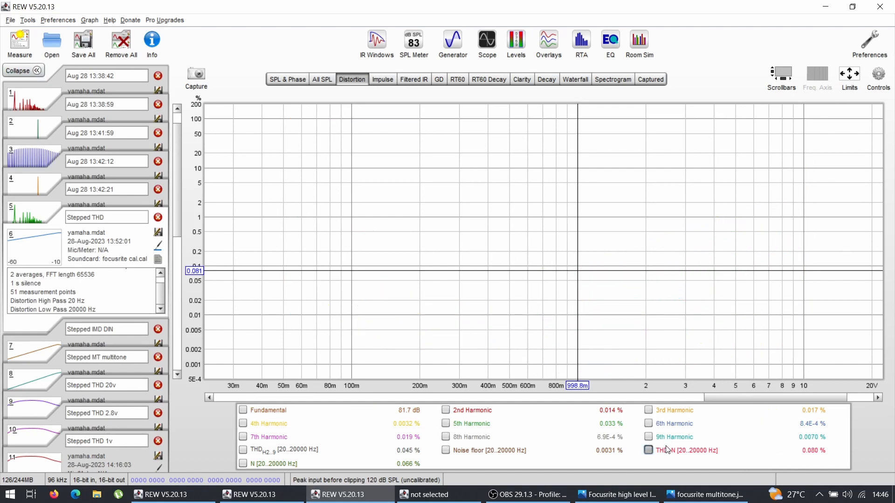
pyautogui.click(482, 452)
pyautogui.click(288, 464)
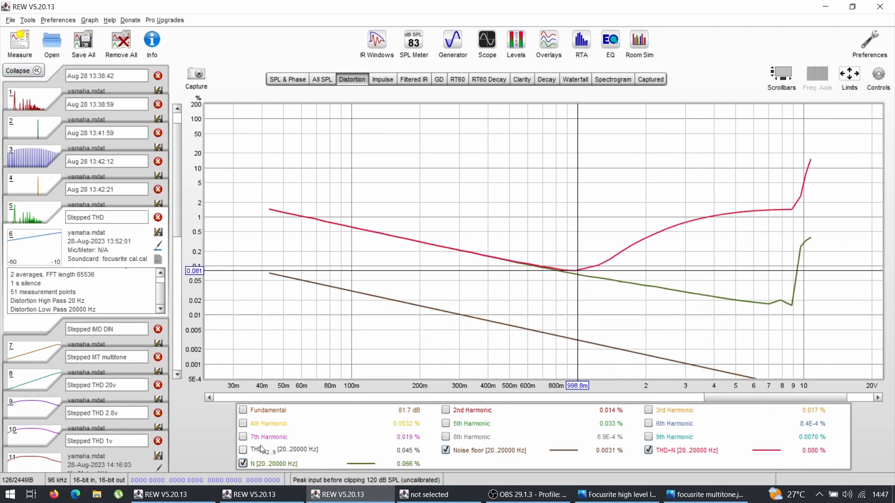
pyautogui.click(265, 451)
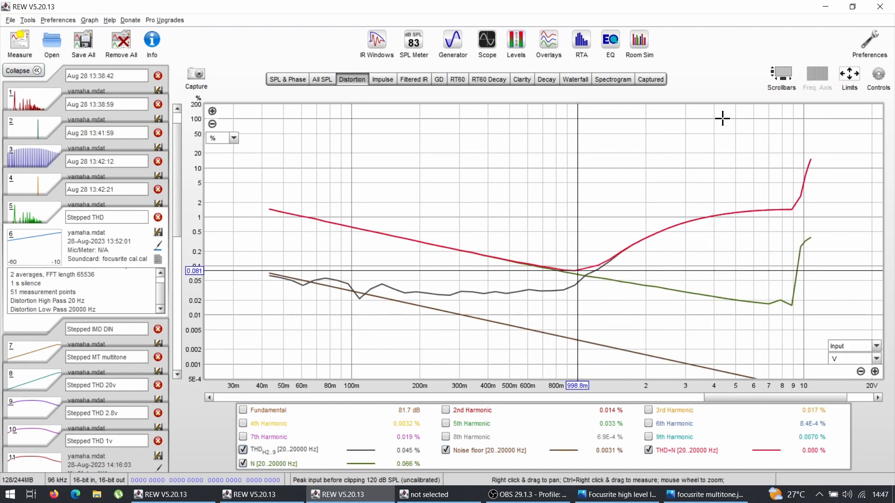
# Place the cursor at 1% on the Yamaha THD+N trace and compare the graph with the Alpine one, returning to the Yamaha graph
pyautogui.click(789, 209)
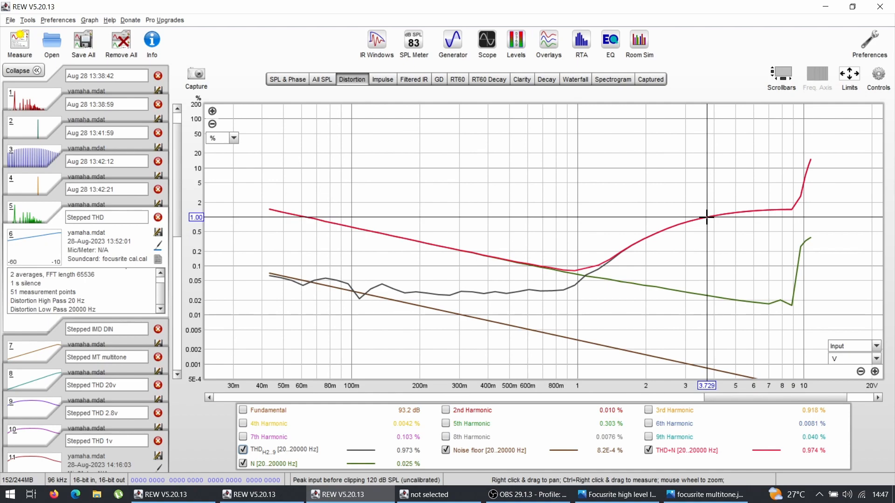
pyautogui.hotkey('alt', 'Tab')
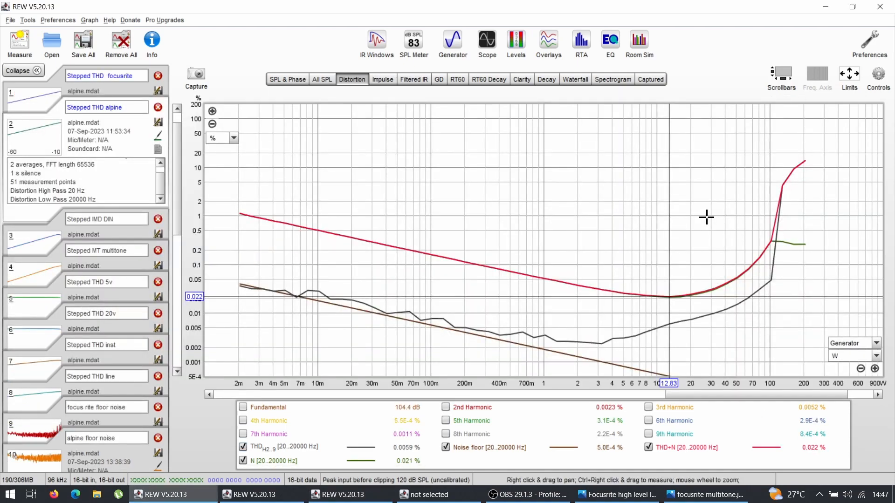
pyautogui.hotkey('alt', 'Tab')
pyautogui.hotkey('alt', 'Tab')
pyautogui.hotkey('alt', 'Tab')
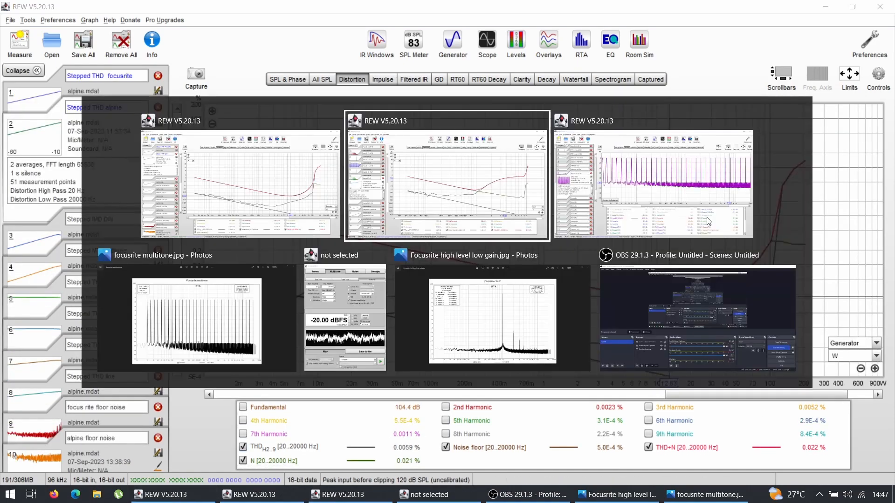
pyautogui.hotkey('alt', 'Tab')
pyautogui.hotkey('alt', 'Tab')
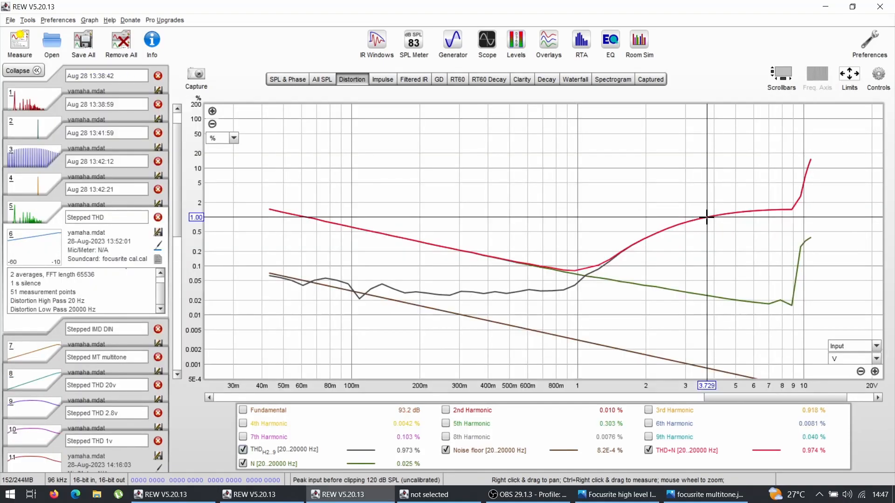
pyautogui.hotkey('alt', 'Tab')
pyautogui.hotkey('alt', 'Tab')
pyautogui.hotkey('alt', 'Tab')
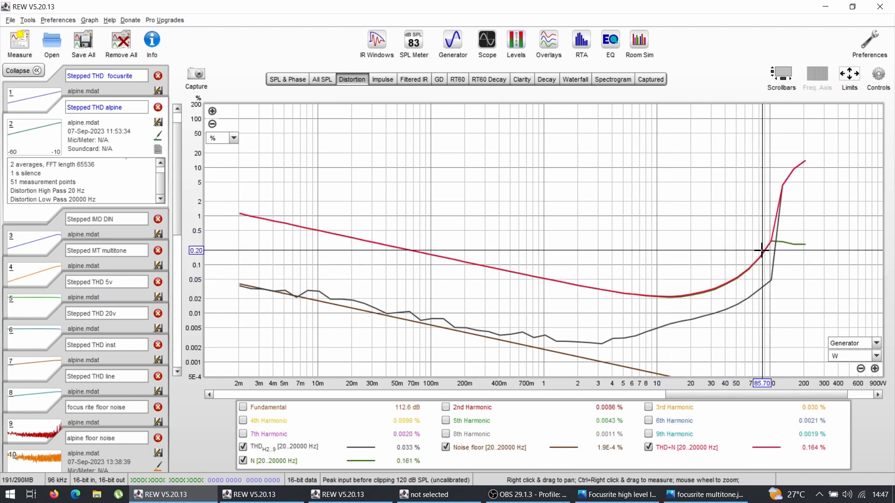
pyautogui.hotkey('alt', 'Tab')
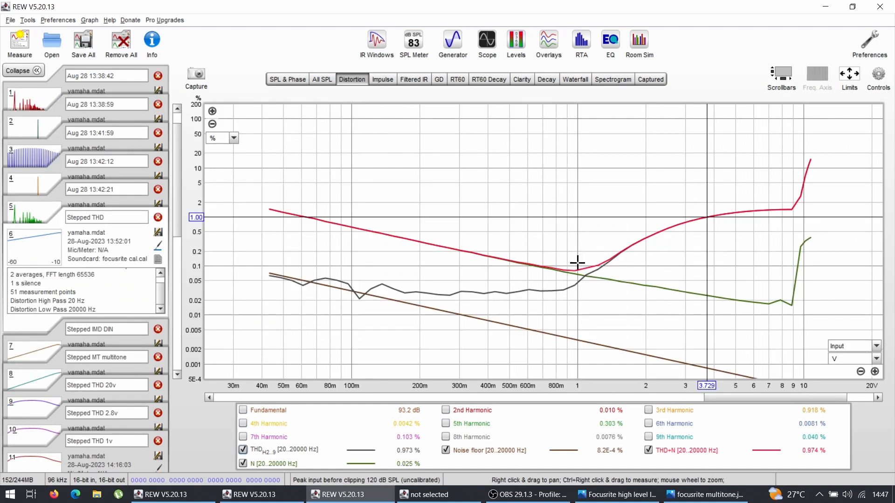
# Examine the Yamaha THD+N trace at its minimum near 1 V and along the 1% level, and return to the Alpine graph
pyautogui.moveTo(571, 270); pyautogui.dragTo(579, 270)
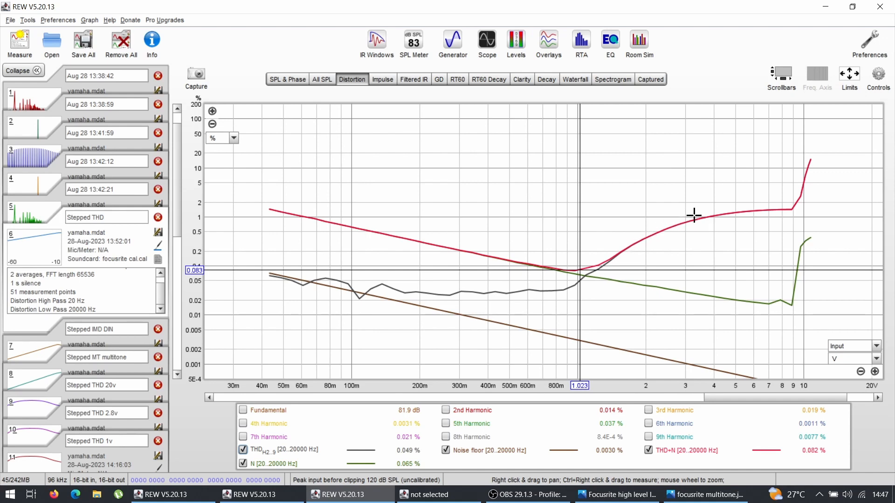
pyautogui.click(448, 216)
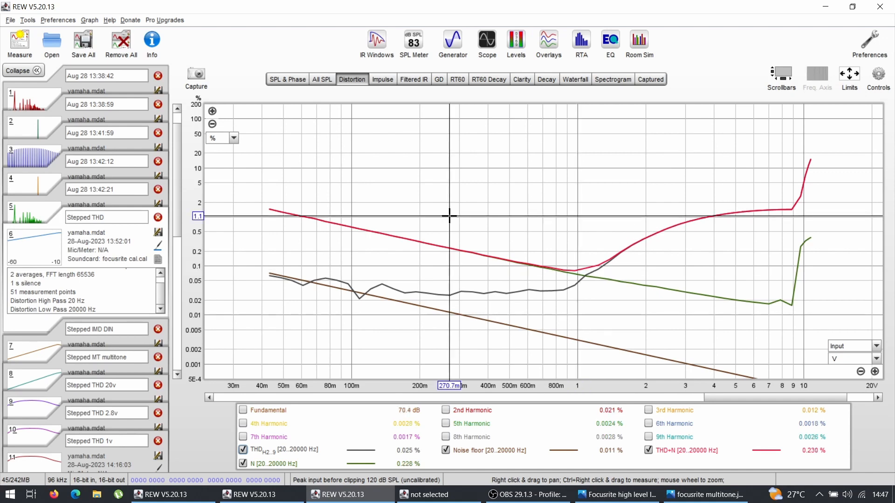
pyautogui.moveTo(449, 216); pyautogui.dragTo(394, 223)
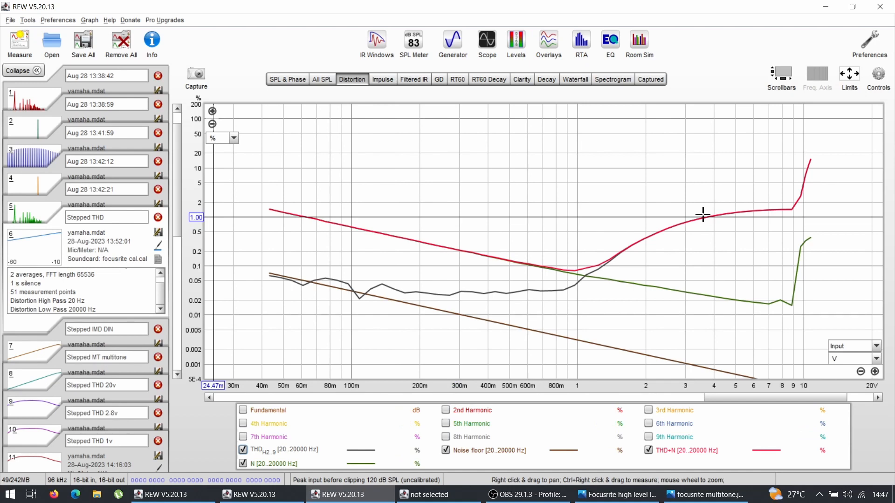
pyautogui.click(707, 217)
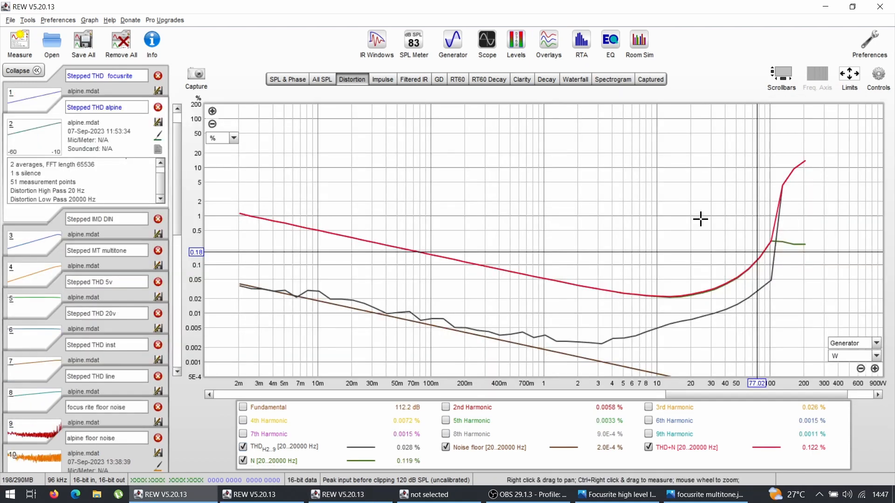
pyautogui.hotkey('alt', 'Tab')
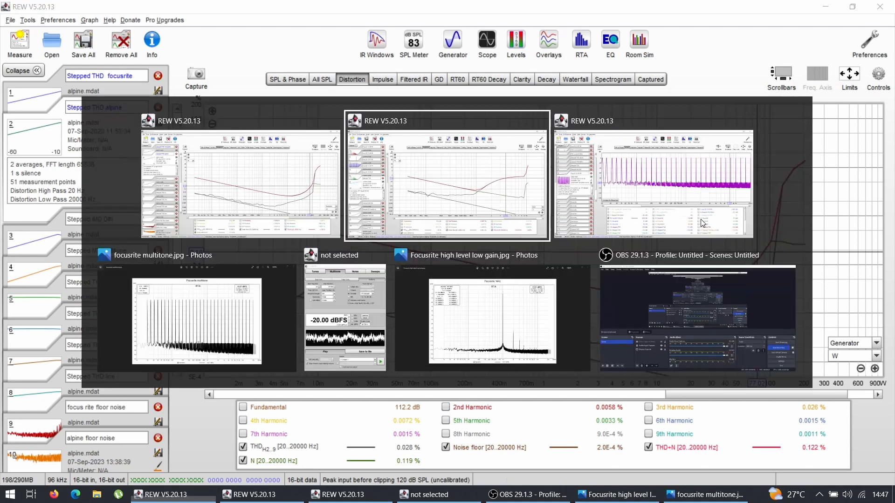
pyautogui.hotkey('alt', 'Tab')
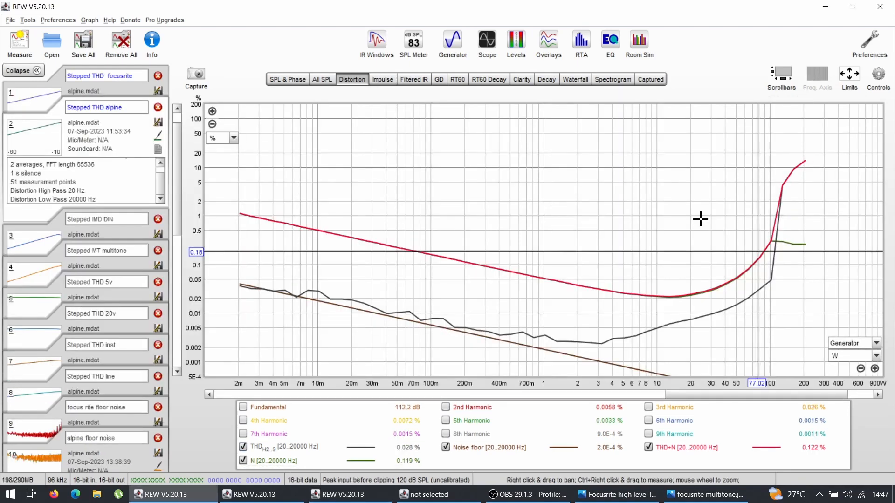
# Open the RTA's stepped sine setup and set the test to IMD vs level with the DIN (250 Hz & 8 kHz 4:1) stimulus
pyautogui.click(581, 47)
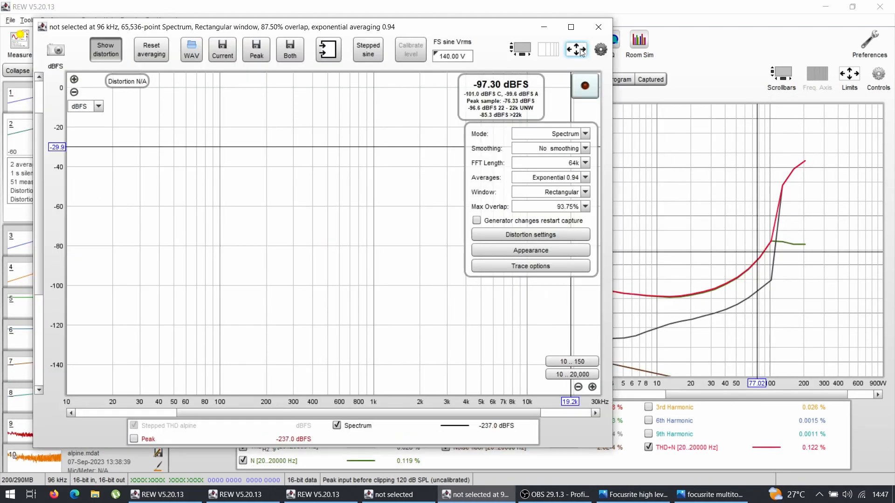
pyautogui.click(359, 49)
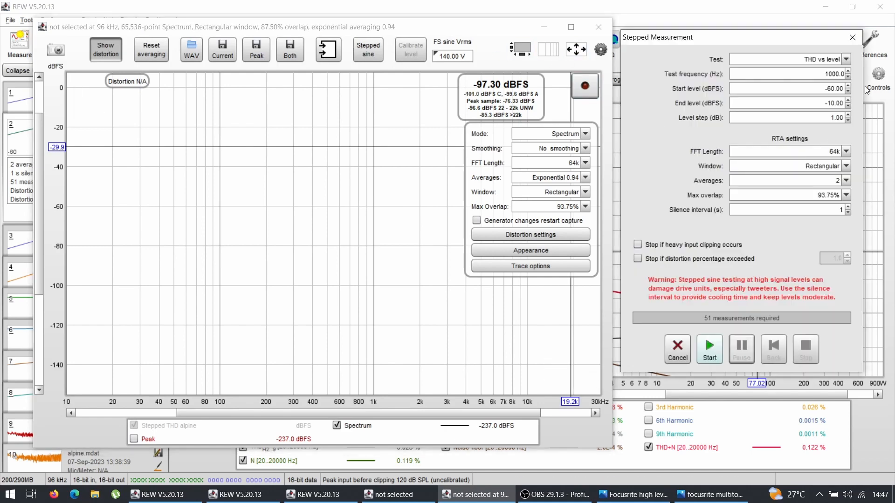
pyautogui.click(827, 61)
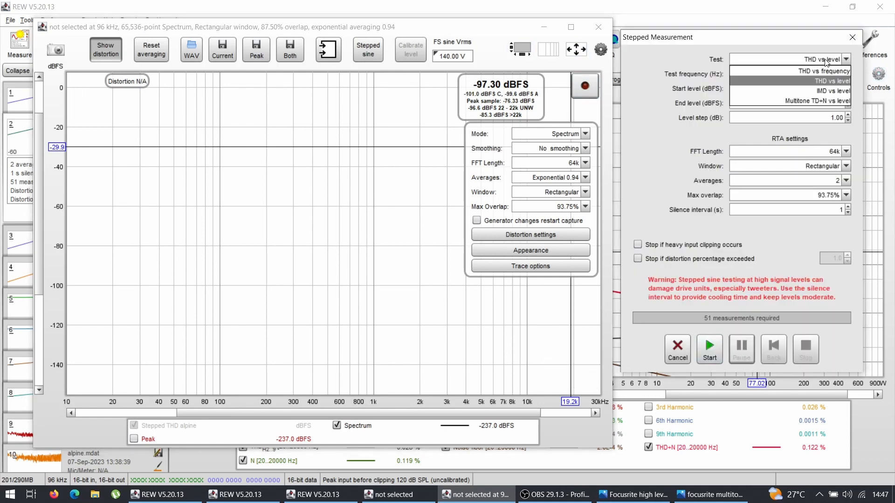
pyautogui.click(824, 91)
pyautogui.click(789, 76)
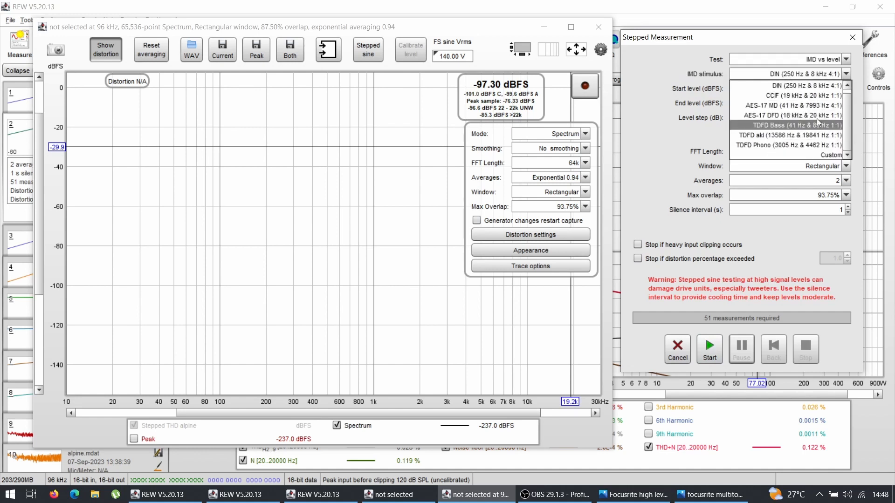
pyautogui.click(759, 76)
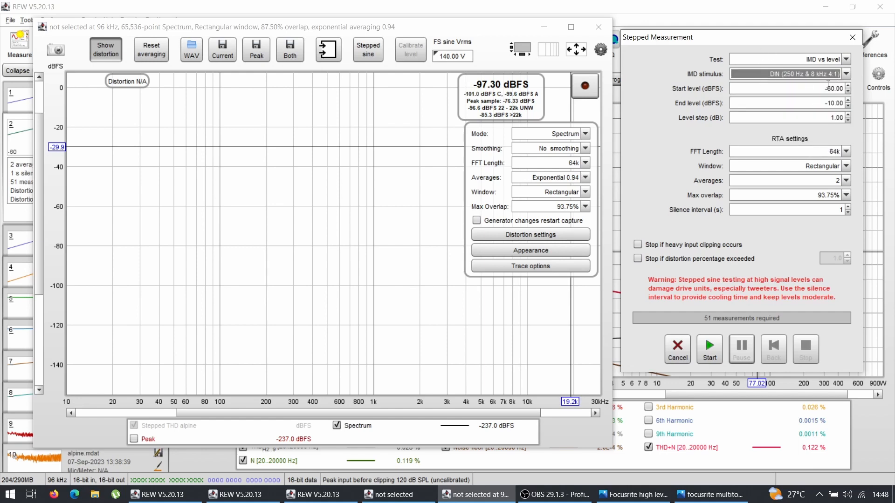
pyautogui.click(820, 76)
pyautogui.click(820, 76)
# Set the stepped measurement test to Multitone TD+N vs level and move the RTA window to uncover the main window's tools
pyautogui.click(818, 62)
pyautogui.click(794, 100)
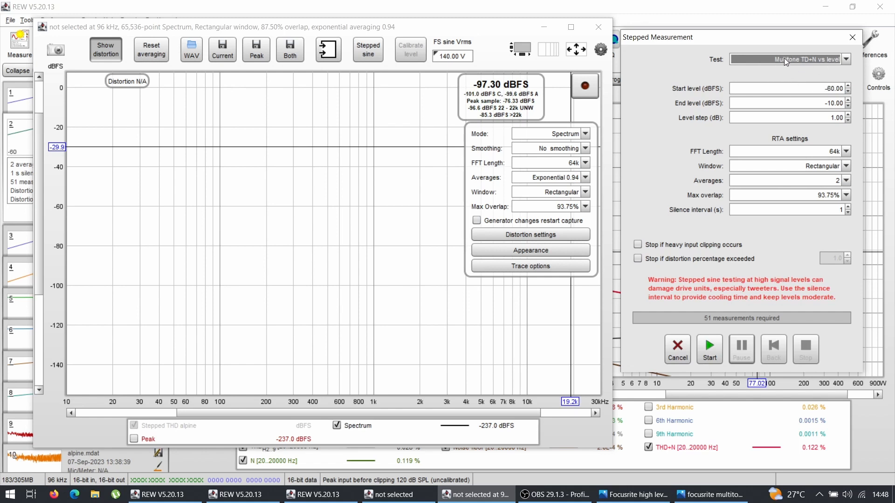
pyautogui.moveTo(485, 27); pyautogui.dragTo(510, 87)
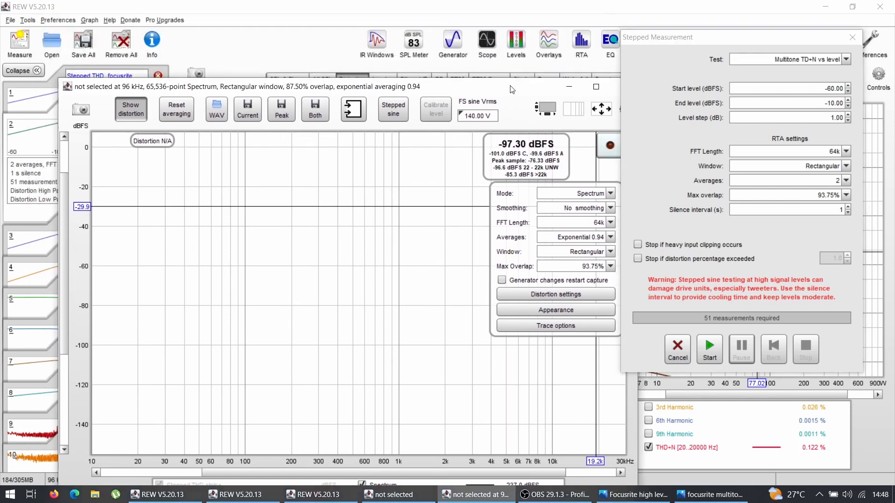
# Review the signal generator's multitone settings and close the generator
pyautogui.click(459, 43)
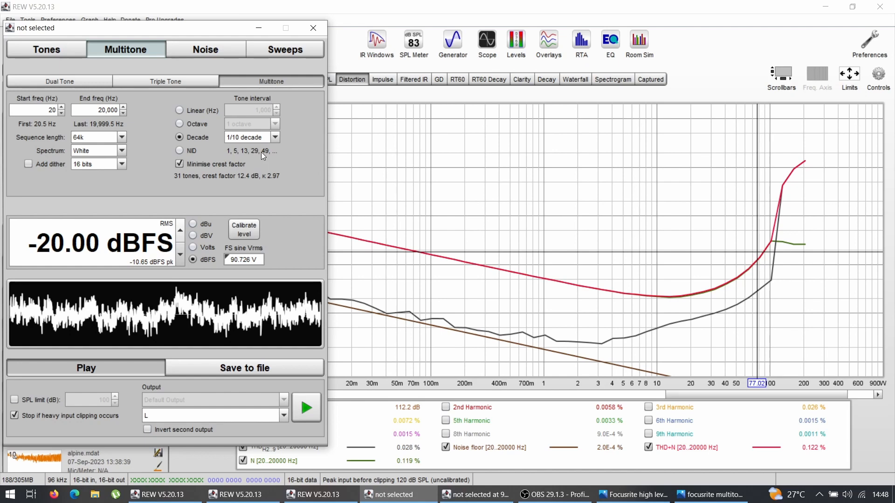
pyautogui.click(551, 154)
pyautogui.click(480, 178)
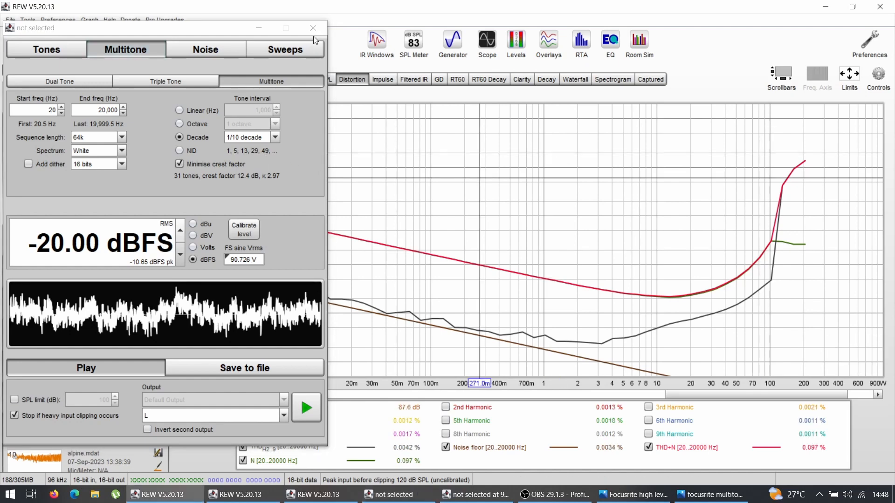
pyautogui.click(314, 30)
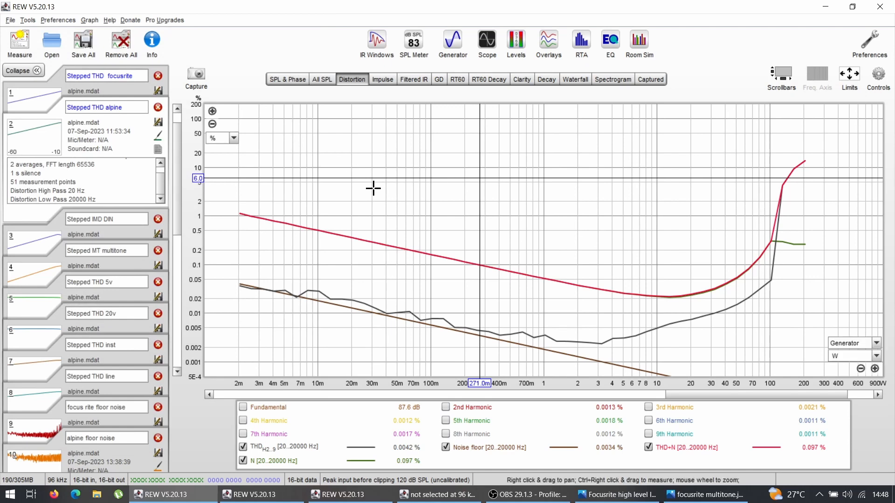
# Examine the low-power end of the Alpine THD+N trace near 1% and the measurement notes for the stepped THD test
pyautogui.click(337, 202)
pyautogui.moveTo(305, 214); pyautogui.dragTo(277, 215)
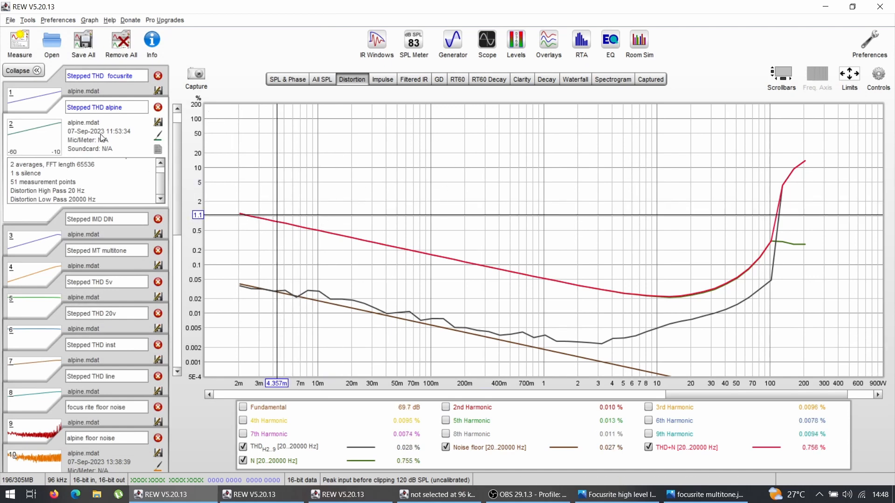
pyautogui.scroll(1, 58, 184)
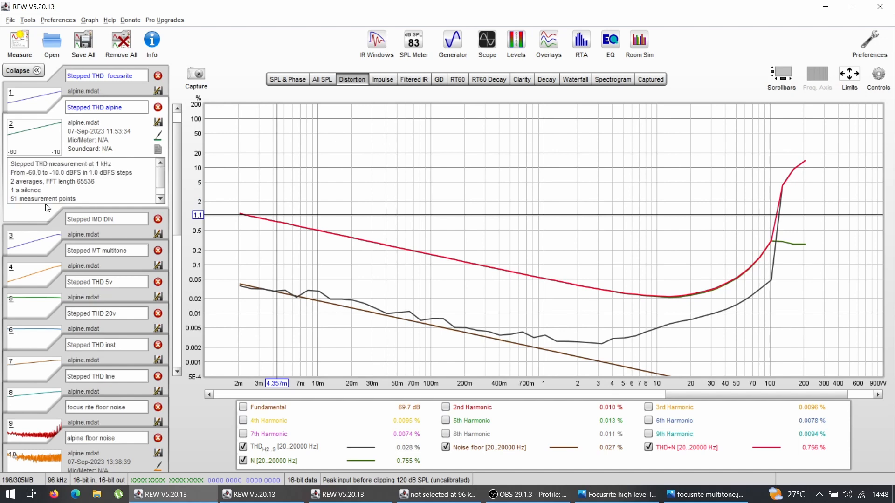
# Select the Alpine's Stepped IMD DIN measurement and show its TD+N and Fundamental traces
pyautogui.click(33, 245)
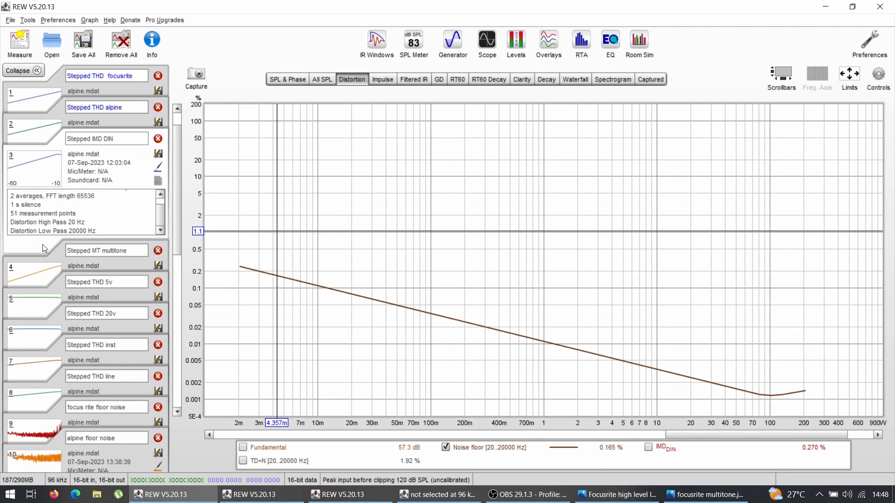
pyautogui.click(243, 460)
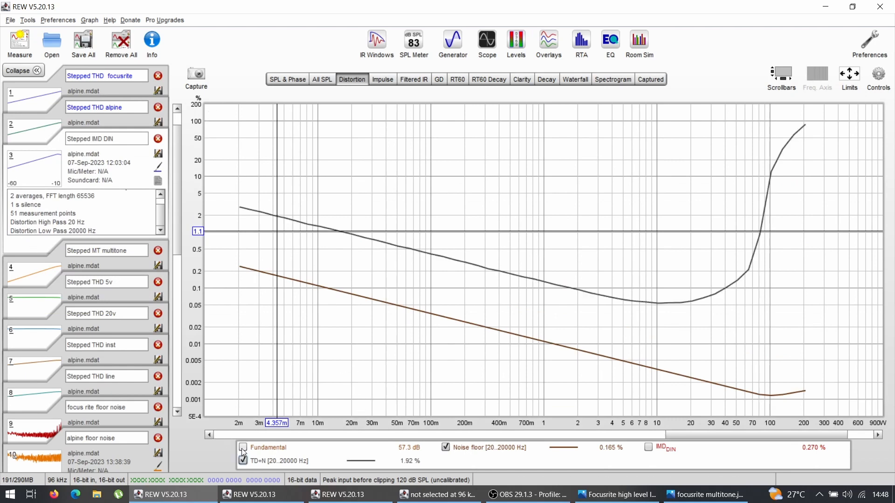
pyautogui.click(243, 447)
# Compare the Alpine's stepped THD, IMD DIN and MT multitone graphs at about 1% distortion, ending on the stepped THD graph
pyautogui.click(43, 136)
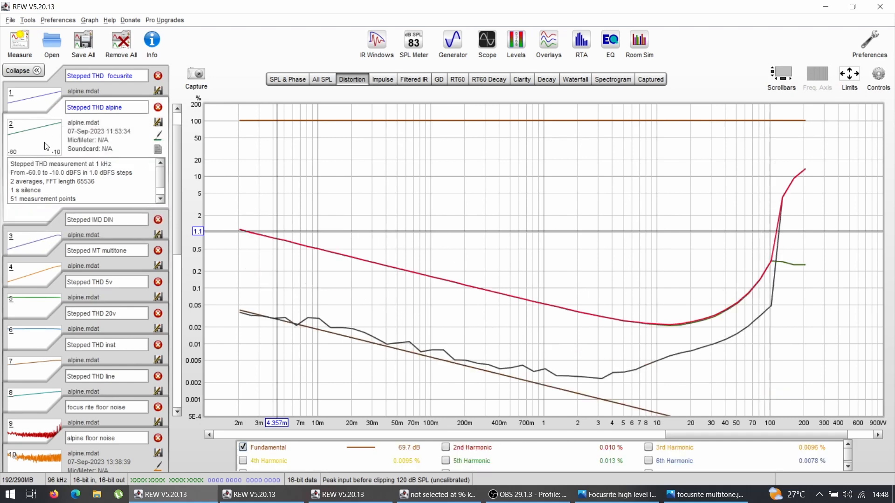
pyautogui.click(49, 241)
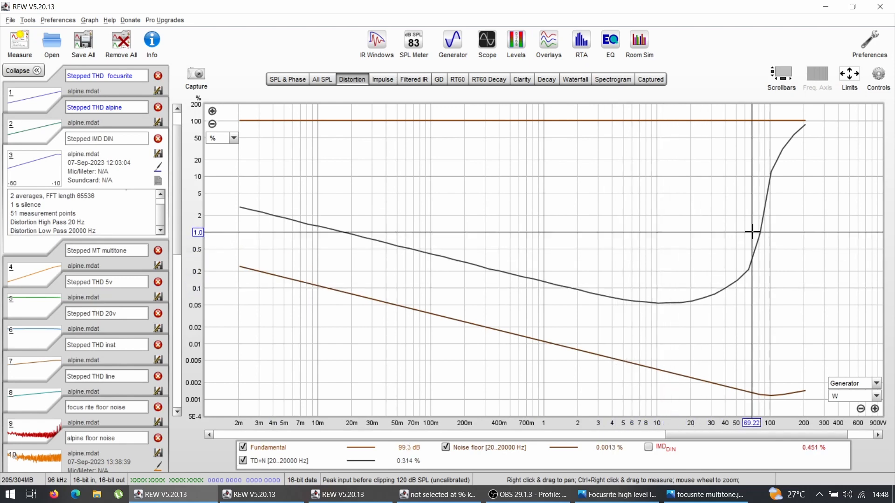
pyautogui.click(42, 269)
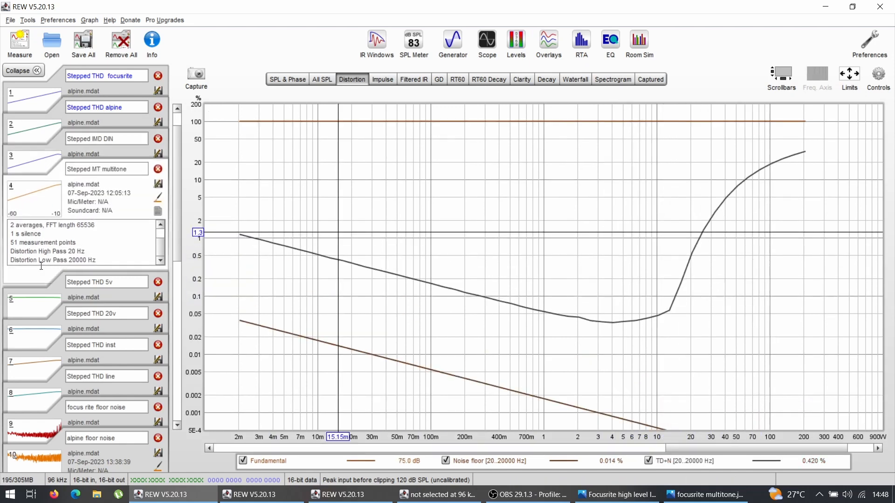
pyautogui.click(39, 132)
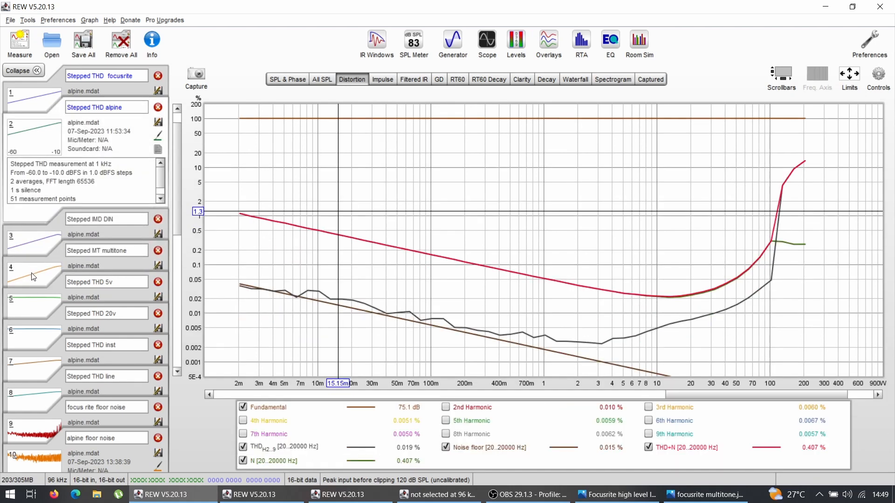
pyautogui.click(32, 274)
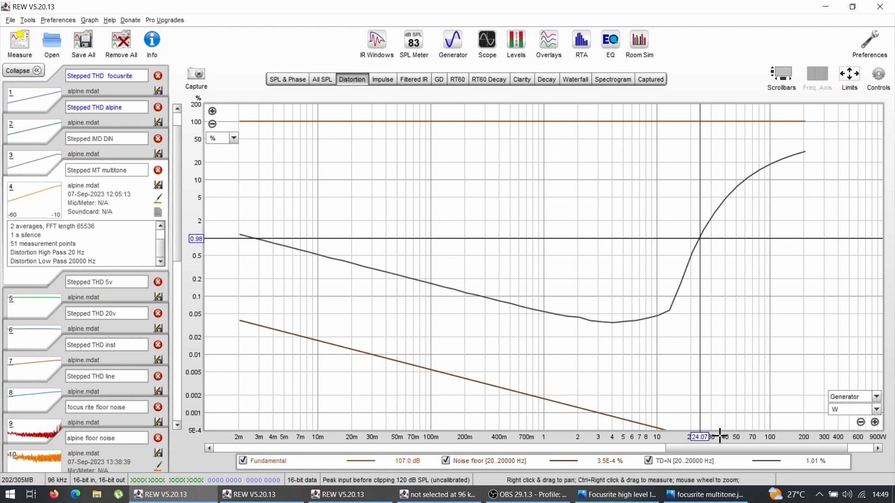
pyautogui.click(39, 133)
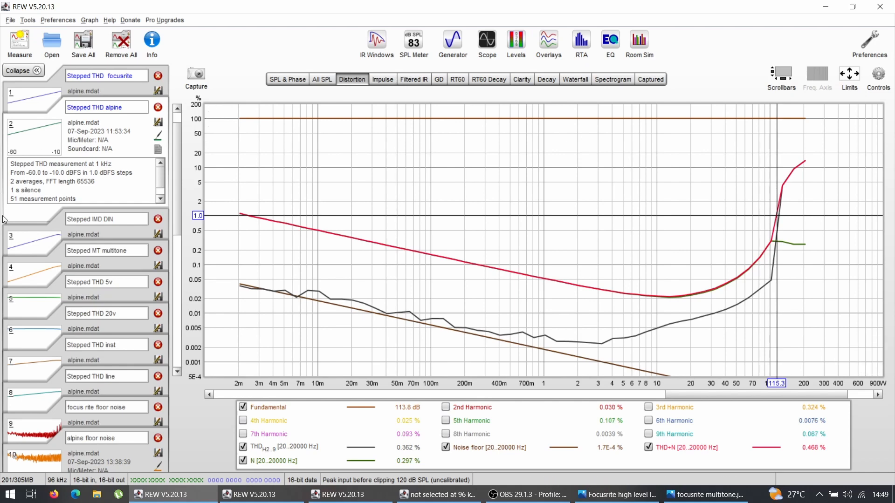
# Review the RTA's mode options and place the graph cursor near 10% distortion on the Alpine's Stepped MT multitone trace
pyautogui.click(45, 274)
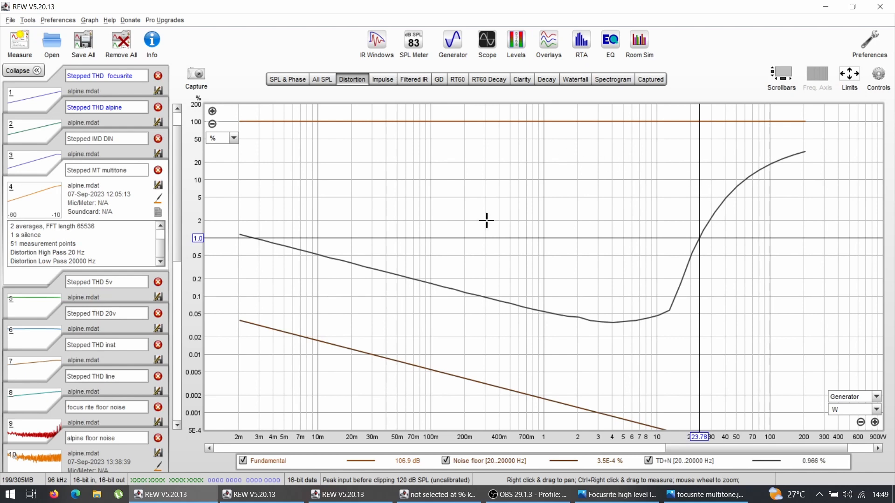
pyautogui.click(581, 42)
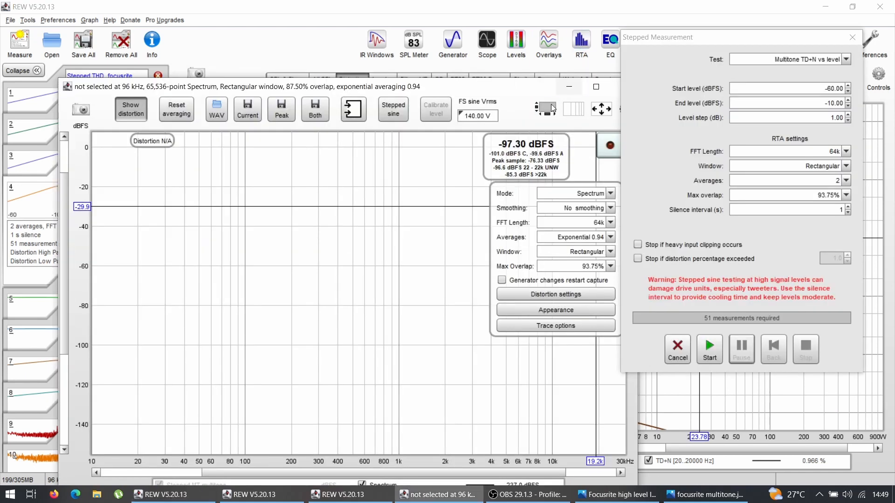
pyautogui.click(852, 37)
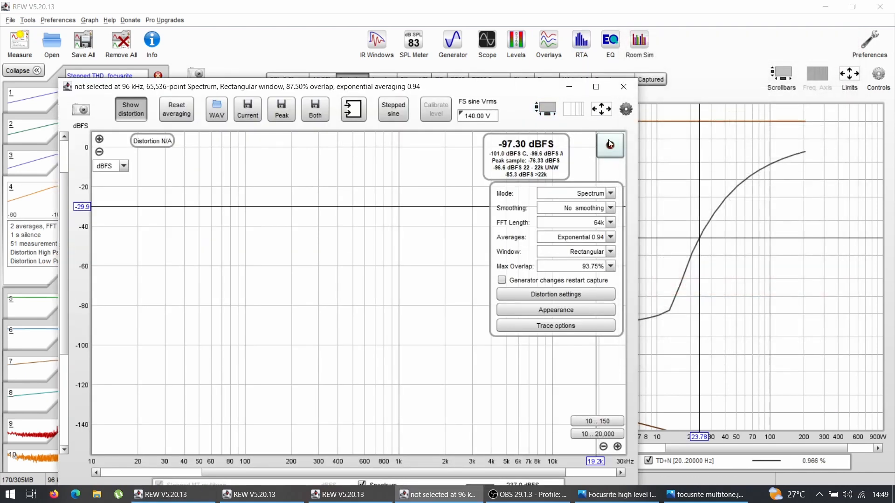
pyautogui.click(584, 195)
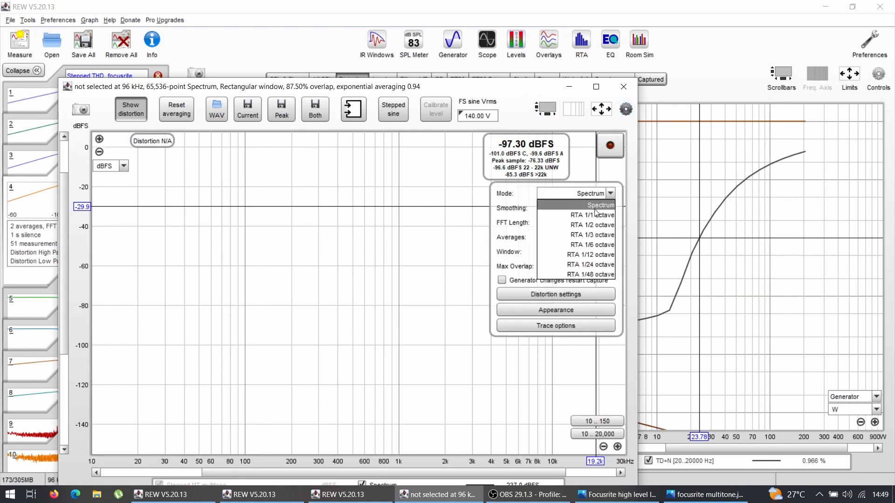
pyautogui.click(623, 86)
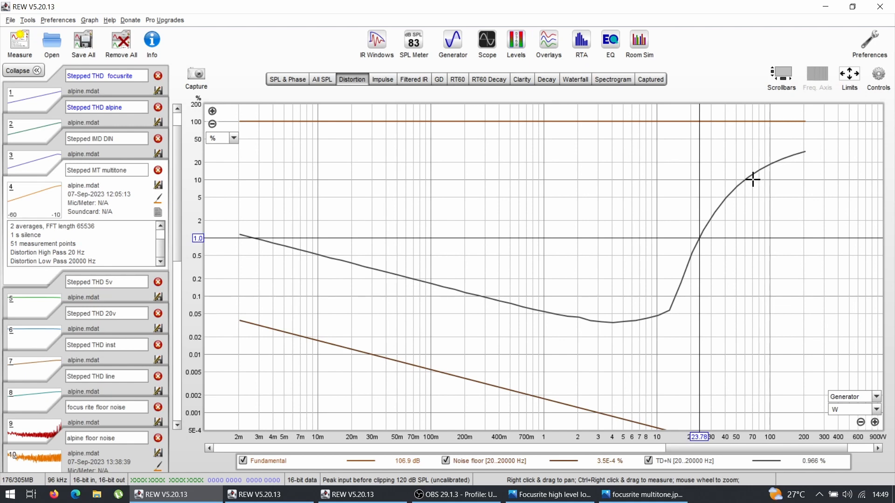
pyautogui.moveTo(745, 179)
pyautogui.mouseDown()
pyautogui.moveTo(797, 149)
pyautogui.moveTo(744, 181)
pyautogui.mouseUp()
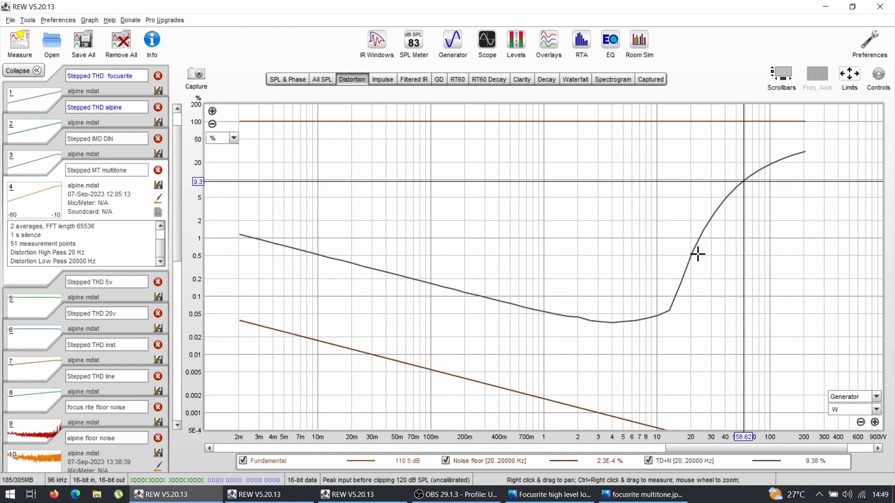
# Review the stepped measurement test types, including IMD vs level, and select Multitone TD+N vs level
pyautogui.click(578, 44)
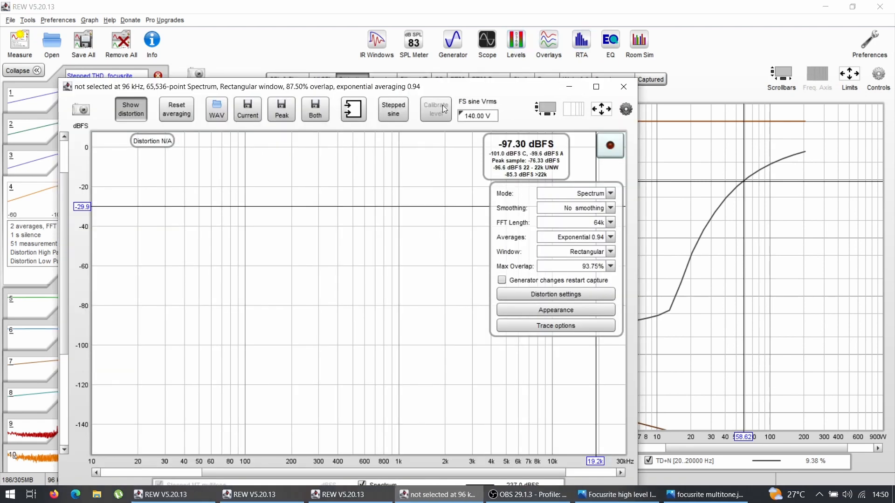
pyautogui.click(393, 112)
pyautogui.click(764, 60)
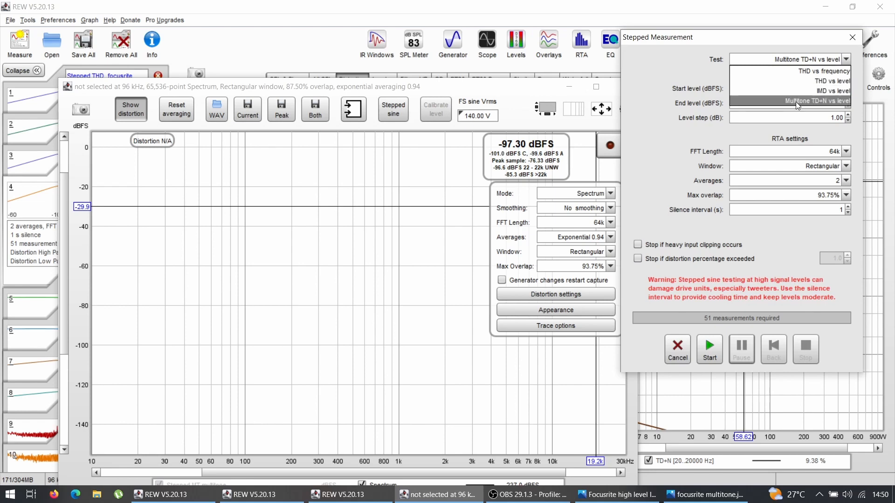
pyautogui.click(829, 91)
pyautogui.click(821, 60)
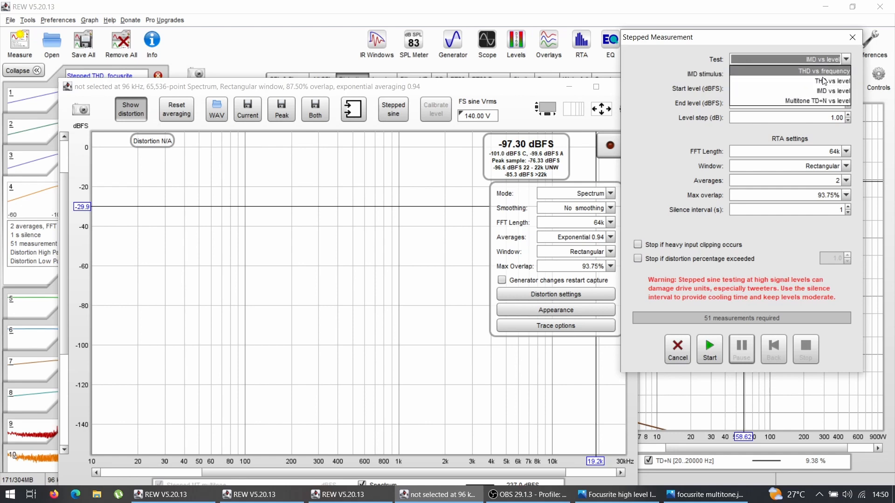
pyautogui.click(811, 101)
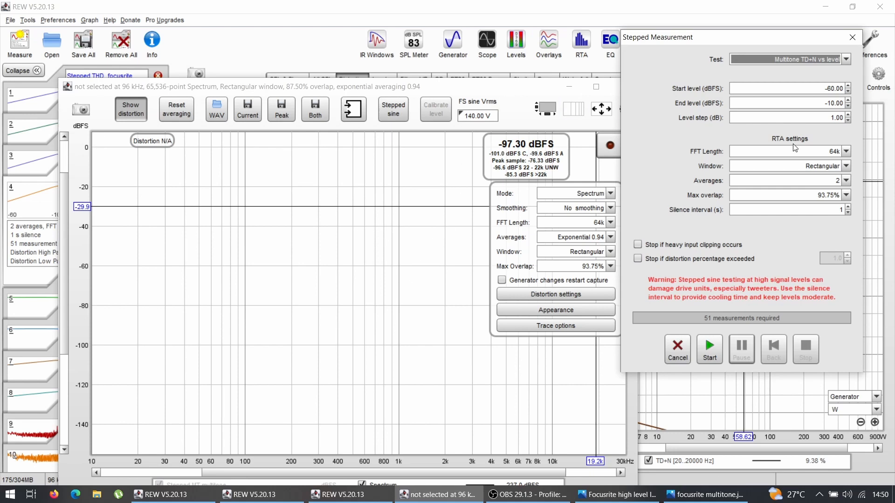
# Keep the 64k FFT length, run the stepped multitone measurement and stop it after a few points
pyautogui.click(802, 153)
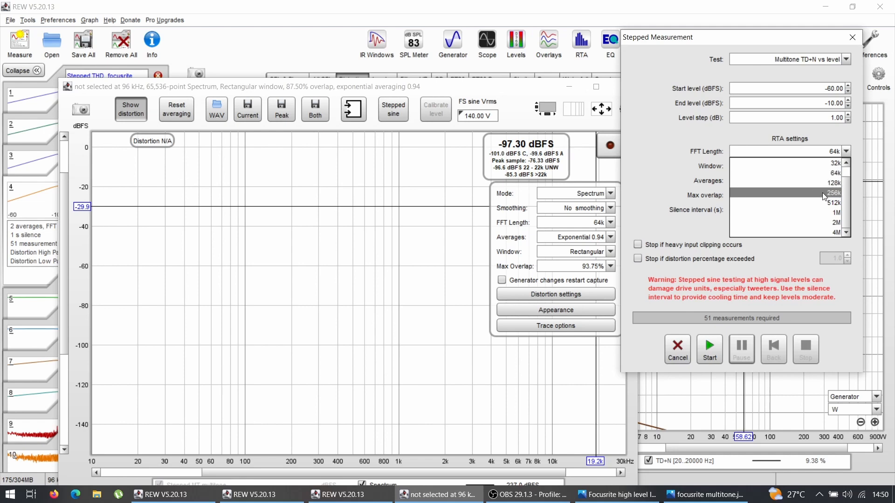
pyautogui.click(805, 153)
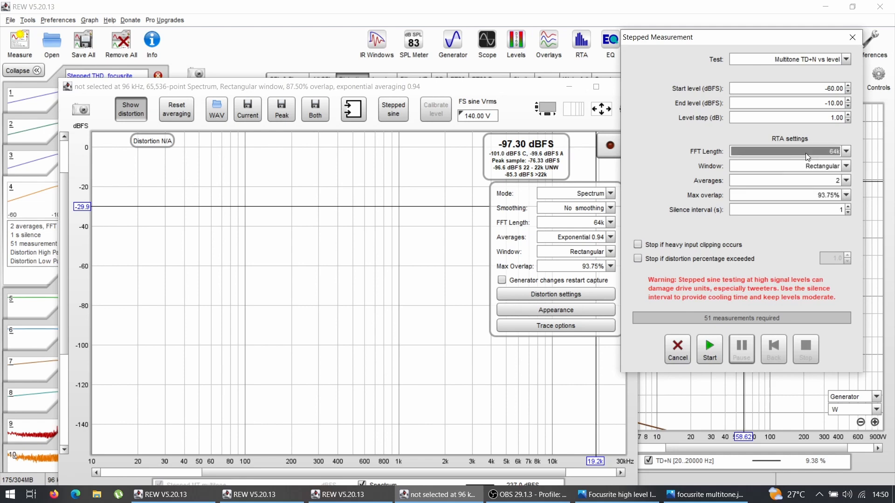
pyautogui.click(704, 355)
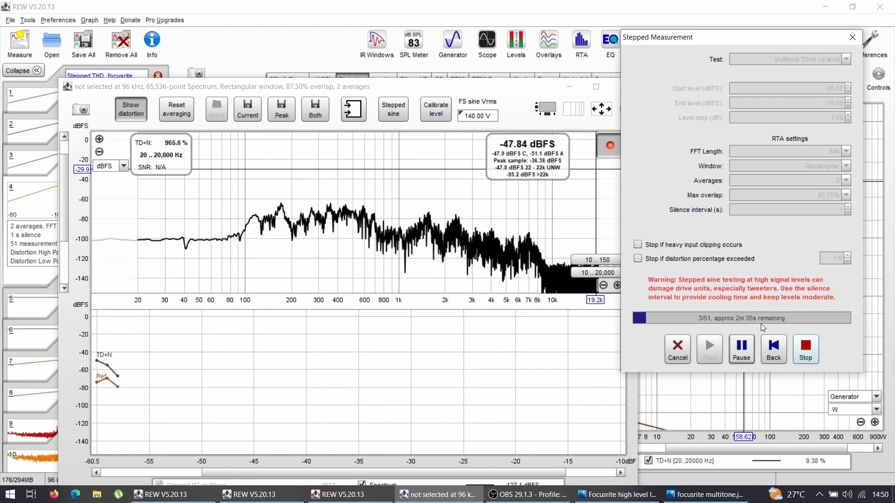
pyautogui.click(806, 356)
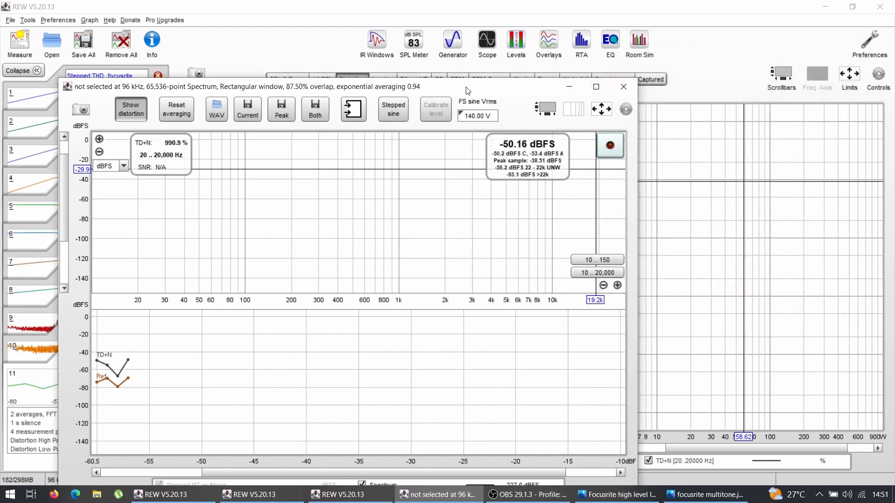
# Set the stepped measurement's FFT length to 512k, and close the setup dialog and the RTA window
pyautogui.click(392, 117)
pyautogui.click(845, 152)
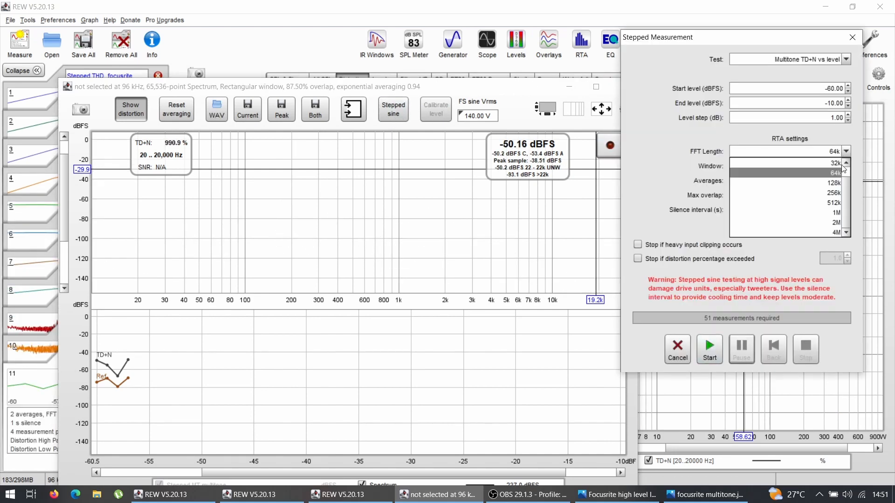
pyautogui.click(831, 203)
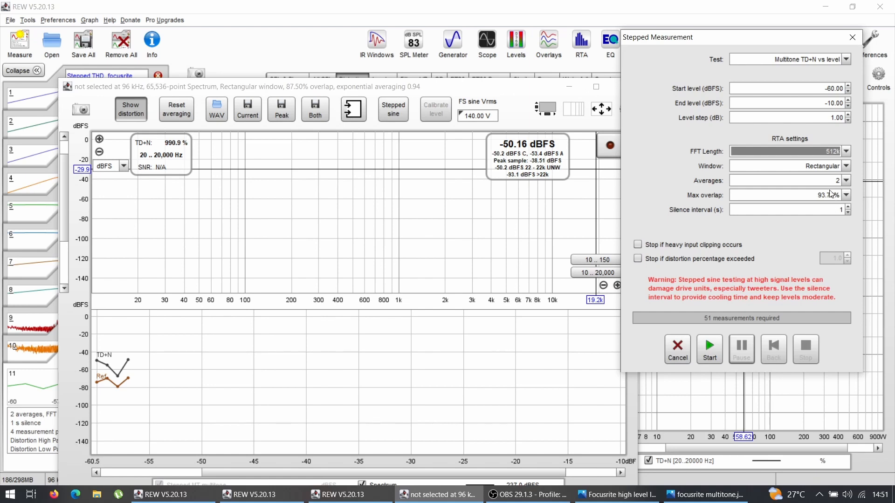
pyautogui.click(469, 91)
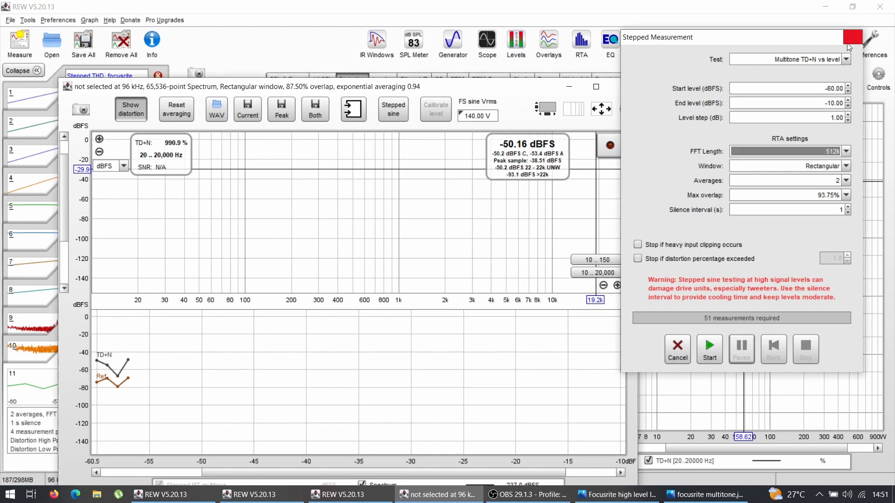
pyautogui.click(852, 38)
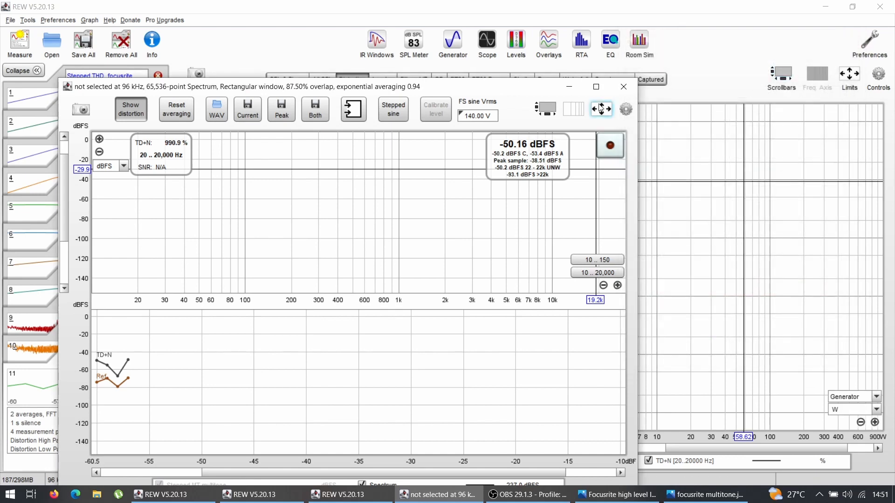
pyautogui.click(623, 87)
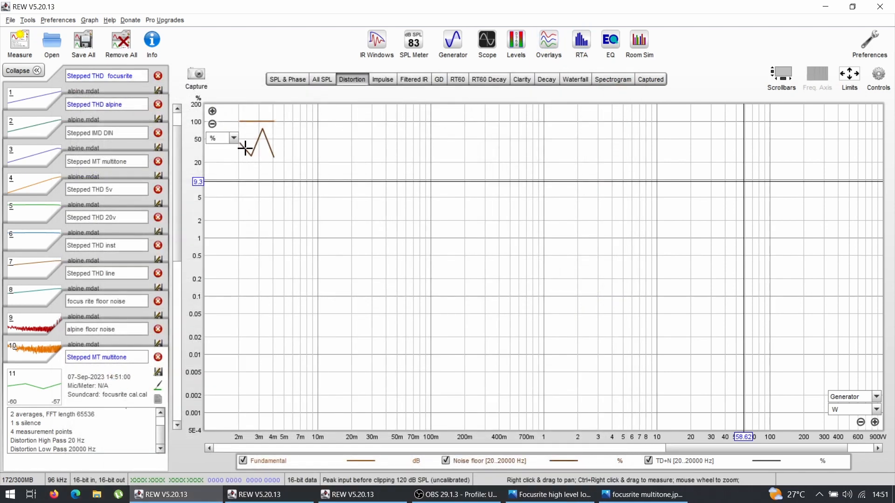
# Show the Focusrite and Alpine floor noise measurements together in the All SPL graph
pyautogui.click(31, 268)
pyautogui.click(28, 381)
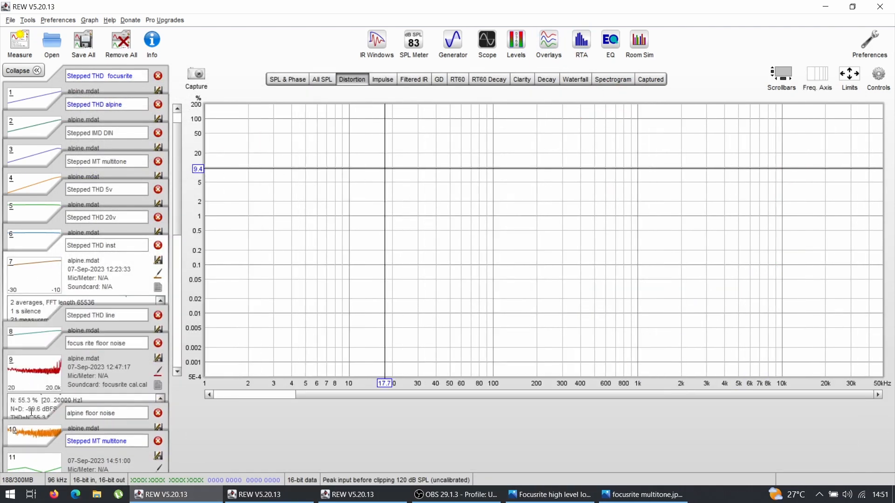
pyautogui.click(42, 438)
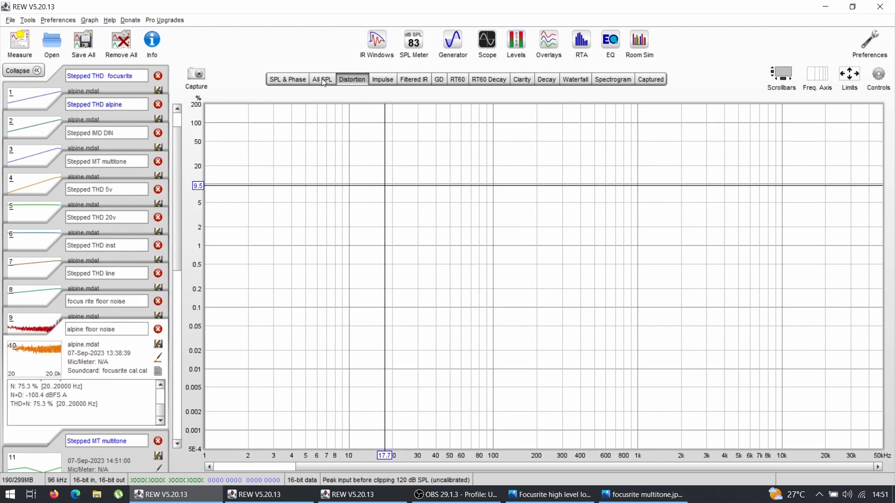
pyautogui.click(323, 80)
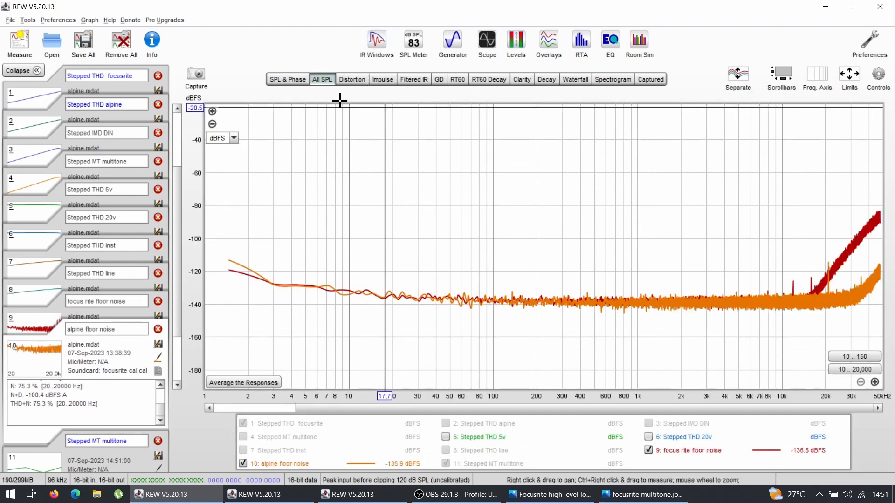
pyautogui.click(44, 330)
pyautogui.click(35, 427)
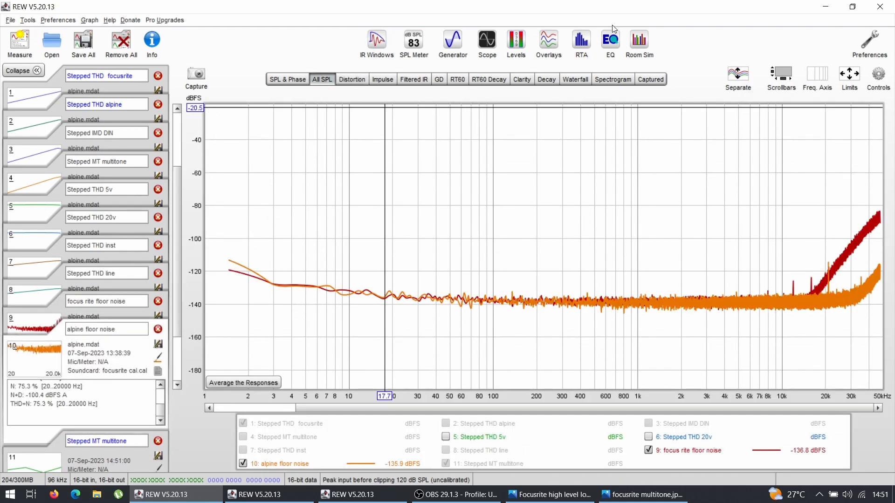
# Compare the Focusrite and Alpine floor noise measurements and read their levels at several frequencies along the traces
pyautogui.click(580, 41)
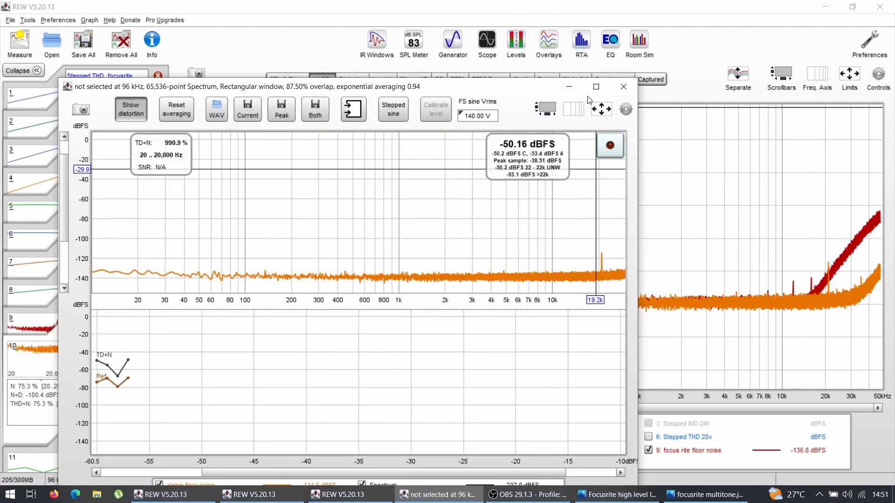
pyautogui.click(623, 86)
pyautogui.click(30, 323)
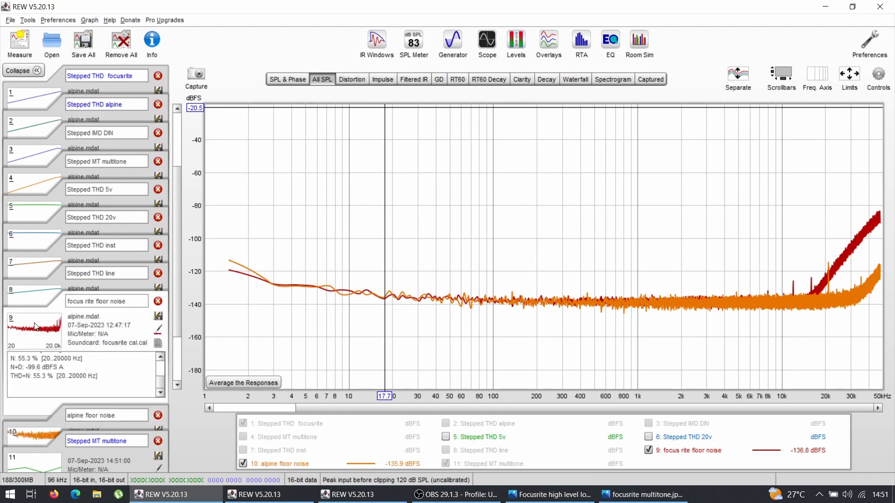
pyautogui.click(32, 435)
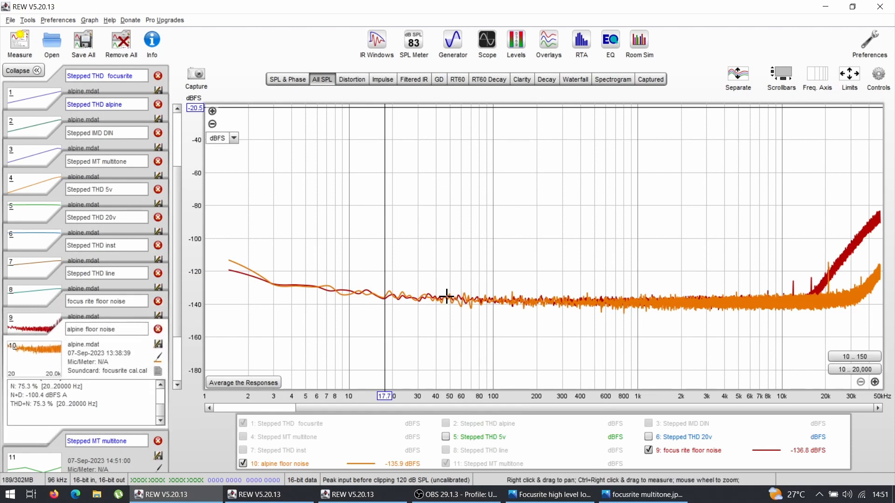
pyautogui.click(628, 295)
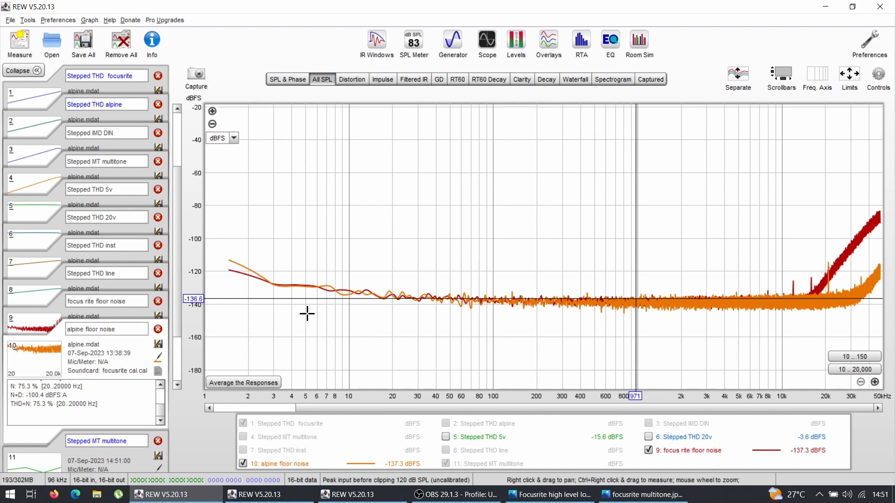
pyautogui.click(556, 266)
pyautogui.click(553, 302)
pyautogui.click(549, 298)
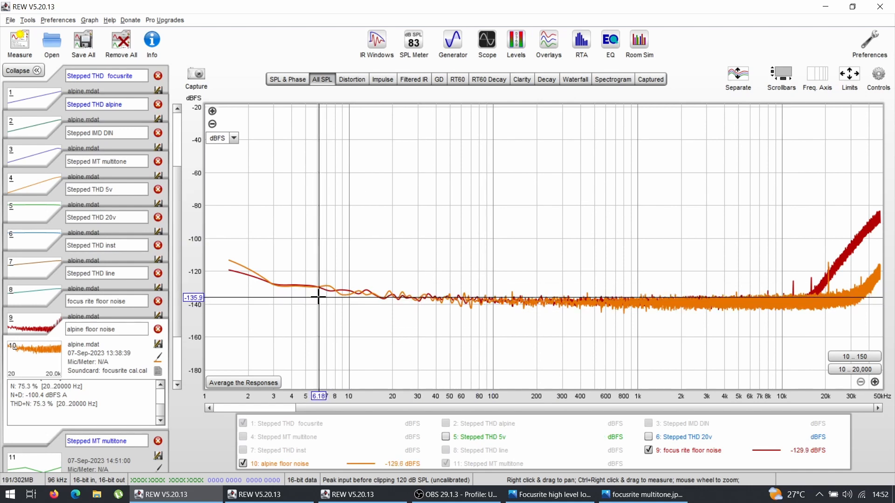
pyautogui.click(593, 300)
# Compare the distortion graphs of the Stepped THD 5v, Stepped MT multitone and Stepped IMD DIN measurements
pyautogui.click(44, 214)
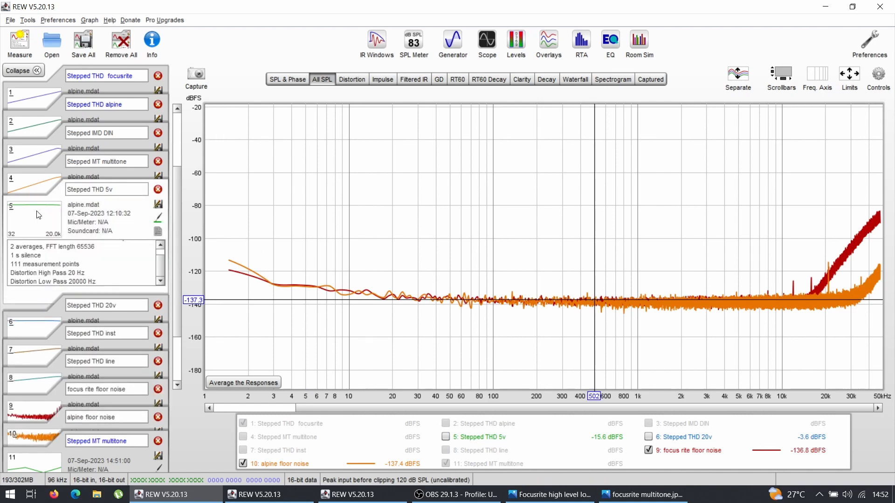
pyautogui.click(352, 79)
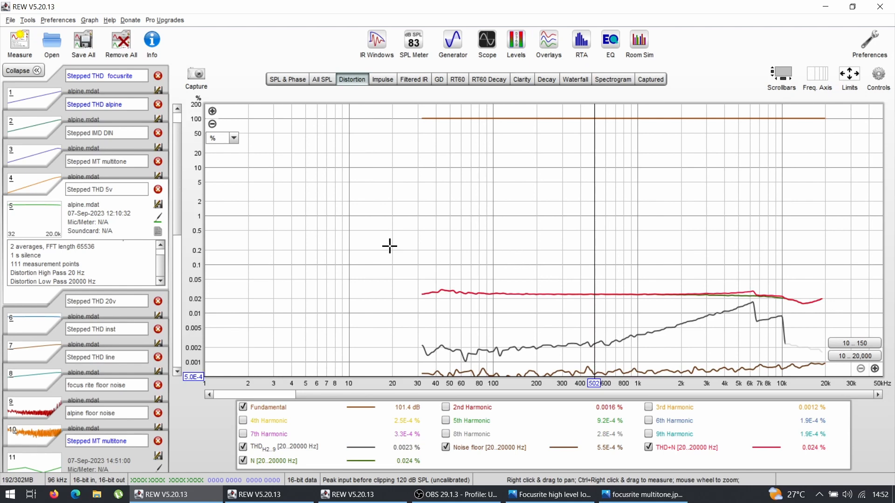
pyautogui.click(40, 193)
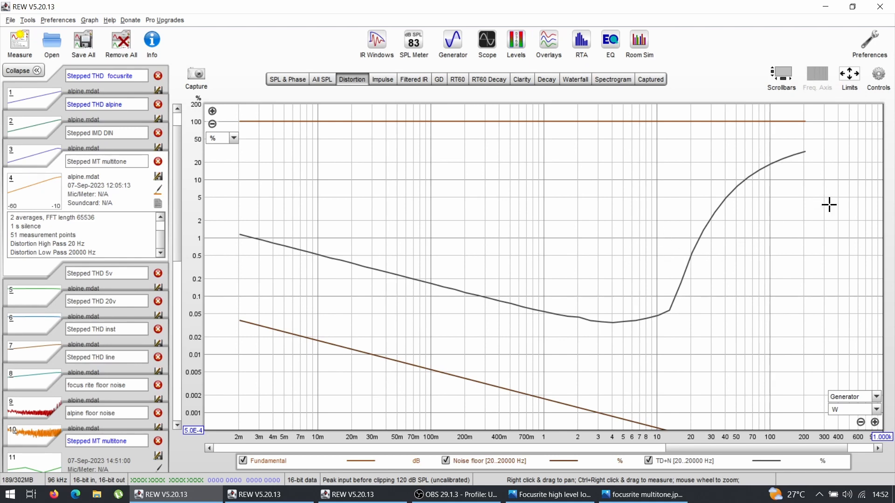
pyautogui.click(27, 158)
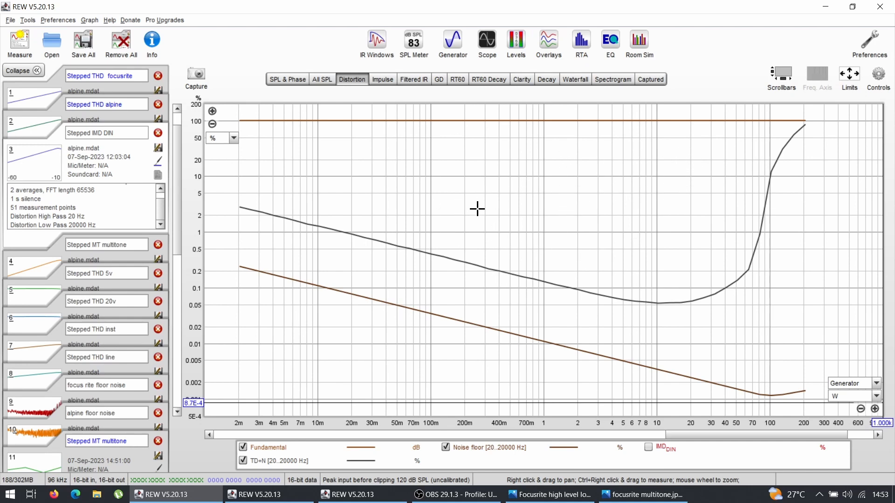
# Set the distortion graph's vertical axis unit to dBr for the Stepped IMD DIN measurement
pyautogui.click(234, 138)
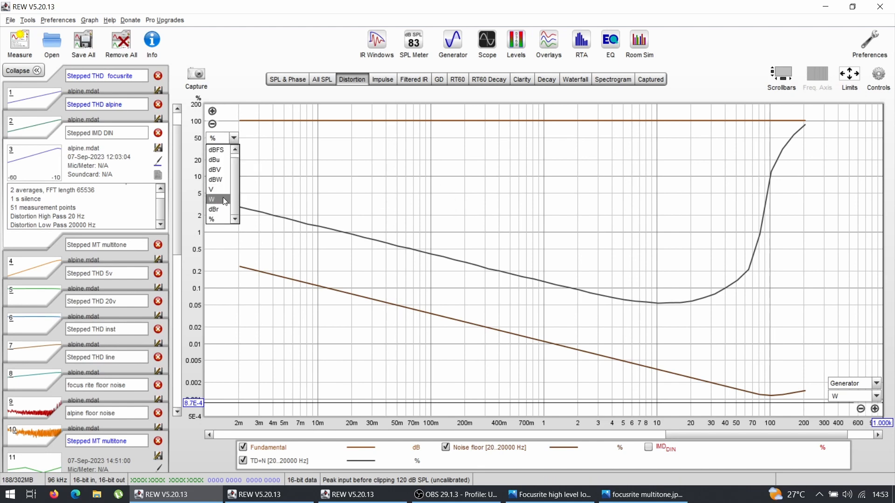
pyautogui.click(217, 220)
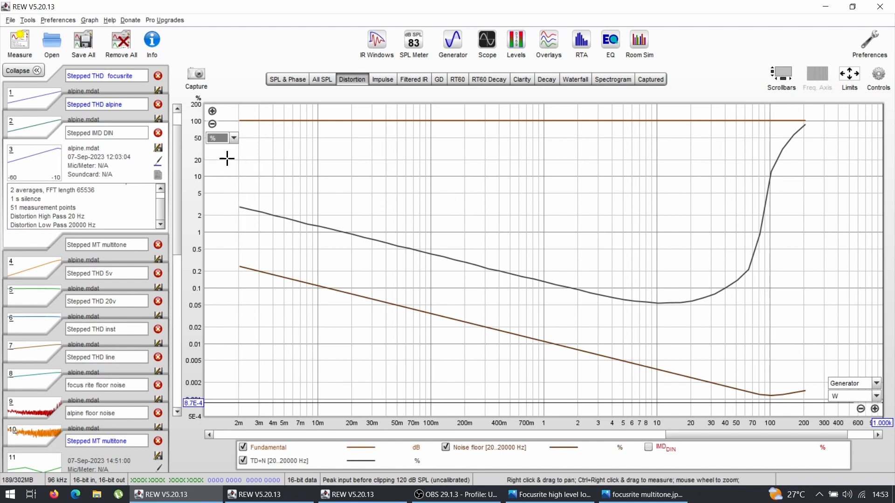
pyautogui.click(232, 139)
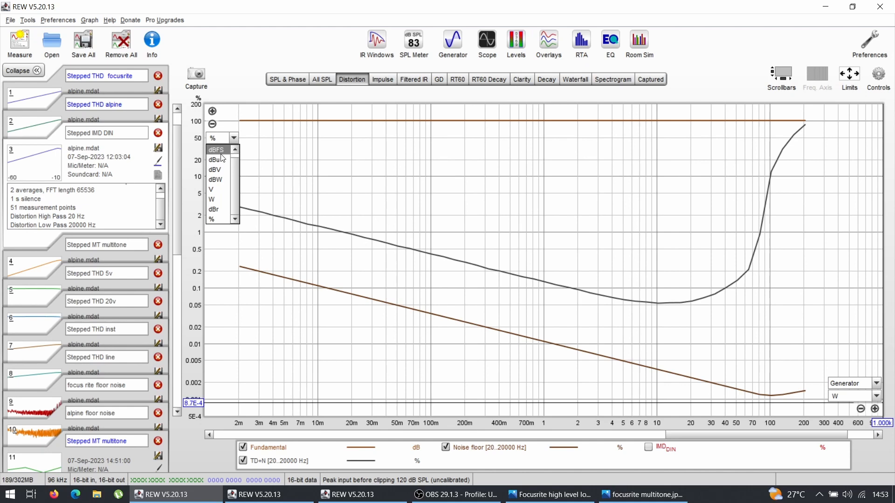
pyautogui.click(219, 209)
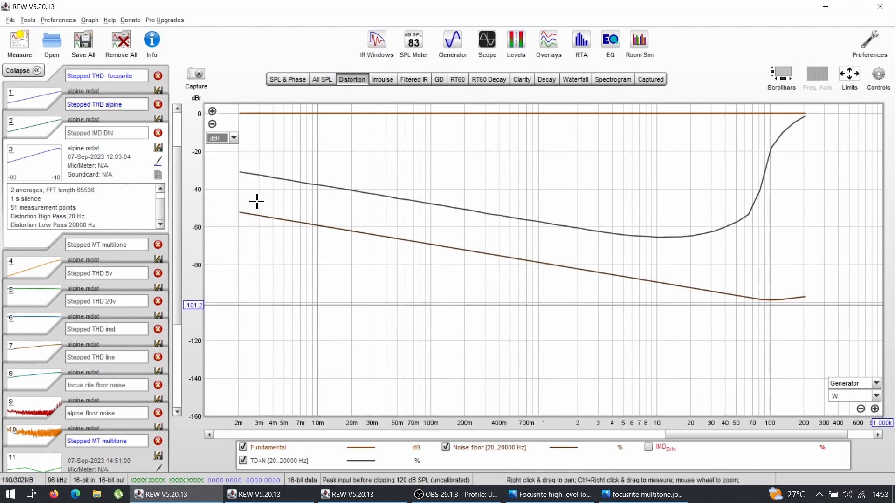
# Check the available horizontal axis units, keep W, and inspect the distortion traces on the graph
pyautogui.click(852, 394)
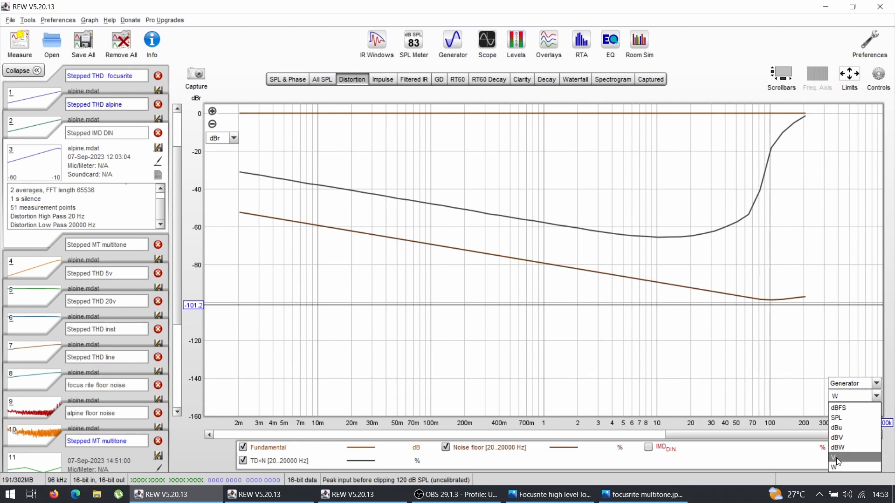
pyautogui.click(842, 394)
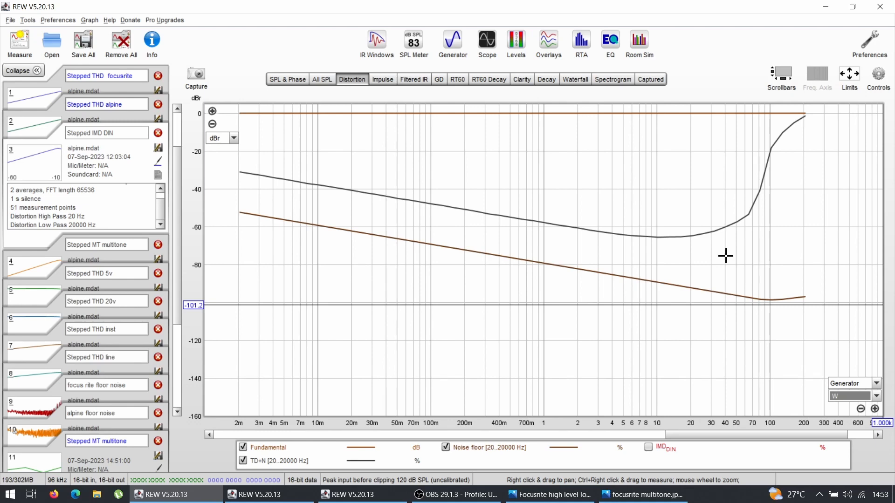
pyautogui.click(673, 204)
pyautogui.click(489, 152)
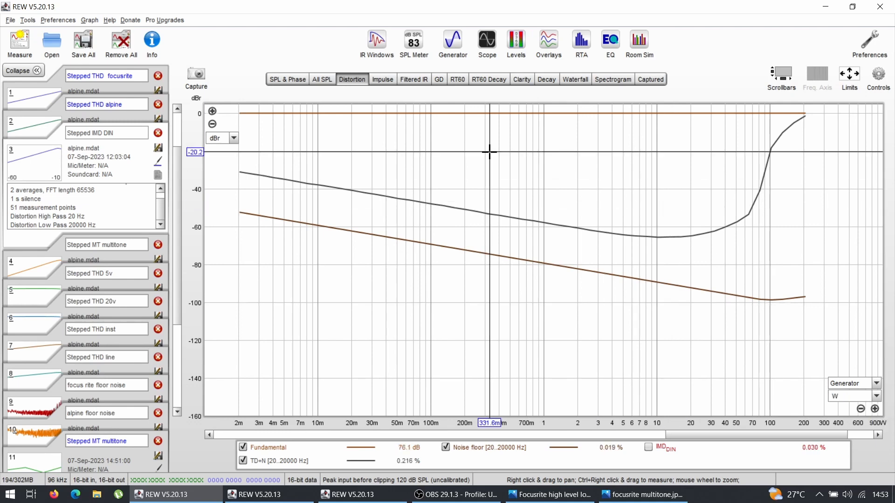
# Open the RTA's Stepped Measurement setup and show the list of available test types
pyautogui.click(581, 43)
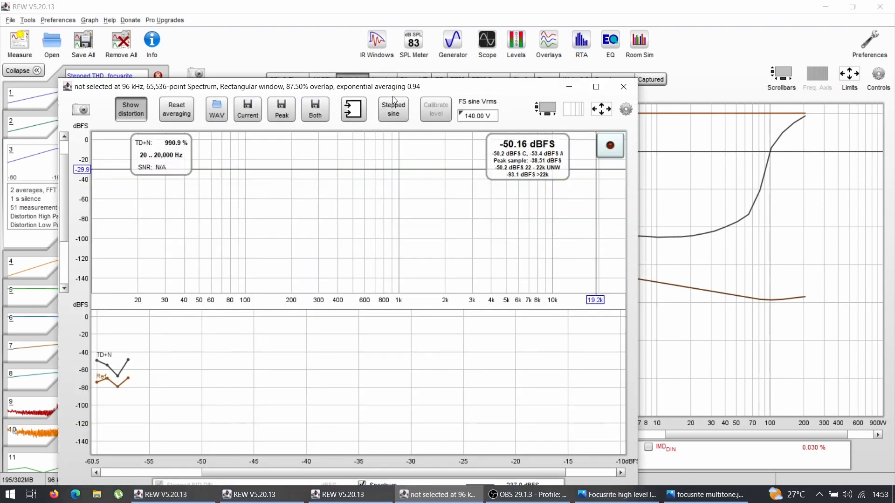
pyautogui.click(390, 113)
pyautogui.click(784, 60)
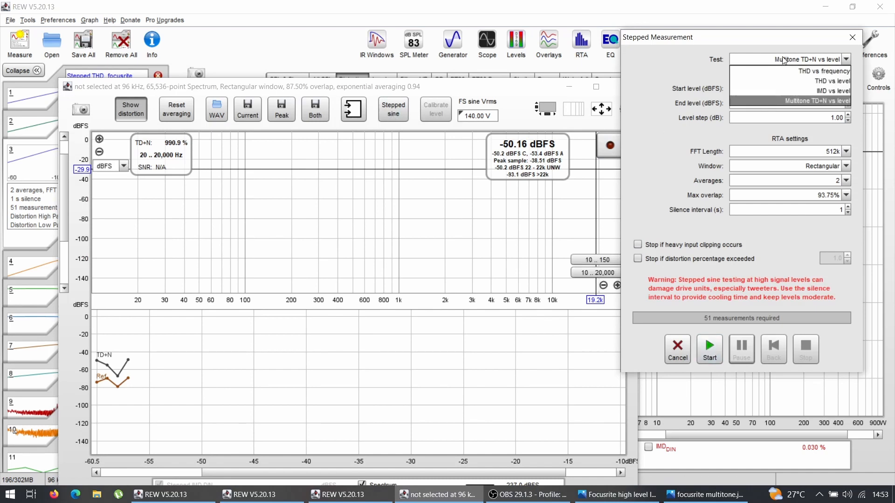